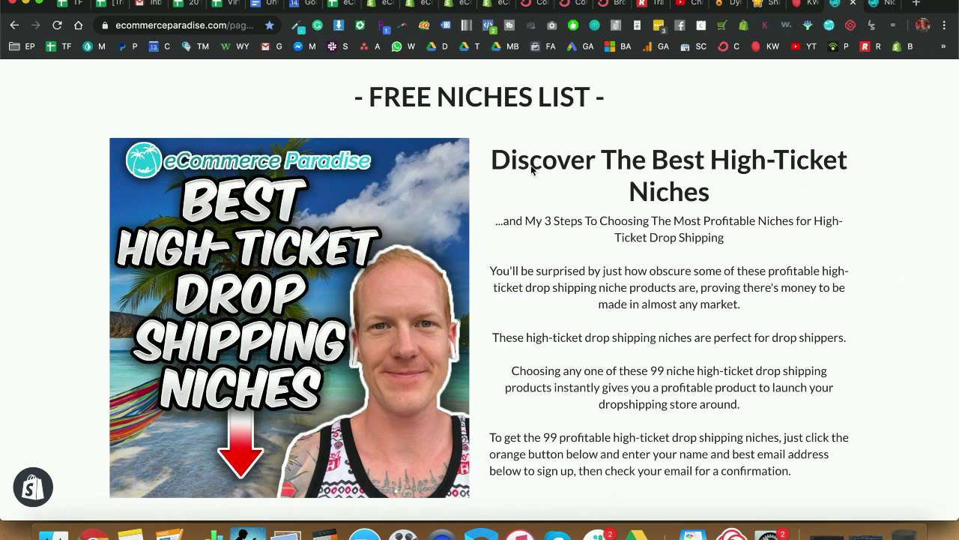
Step: Open the free niches list's download form and activate its Email Address field
{"action": "scroll", "coordinate": [531, 165], "scroll_direction": "up", "scroll_amount": 1}
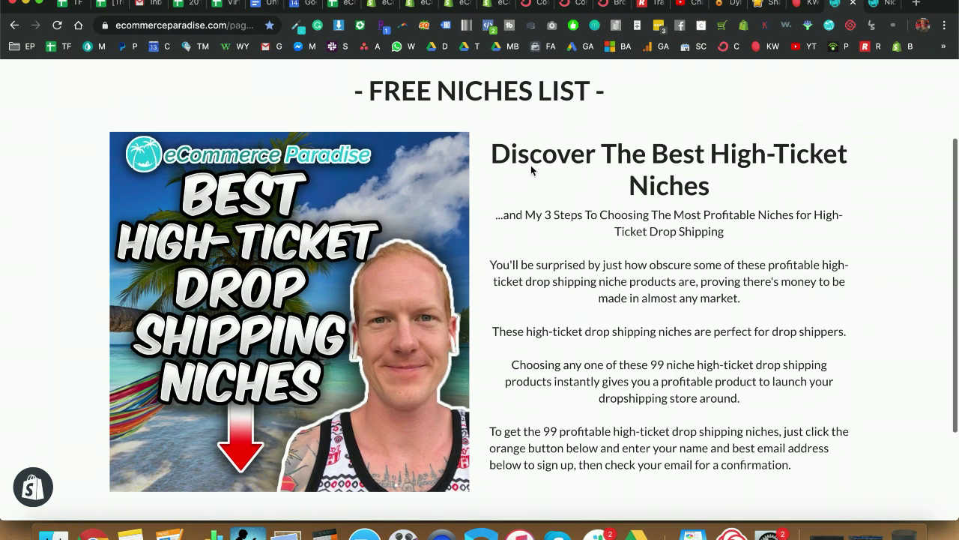
{"action": "scroll", "coordinate": [514, 475], "scroll_direction": "down", "scroll_amount": 3}
{"action": "left_click", "coordinate": [491, 438]}
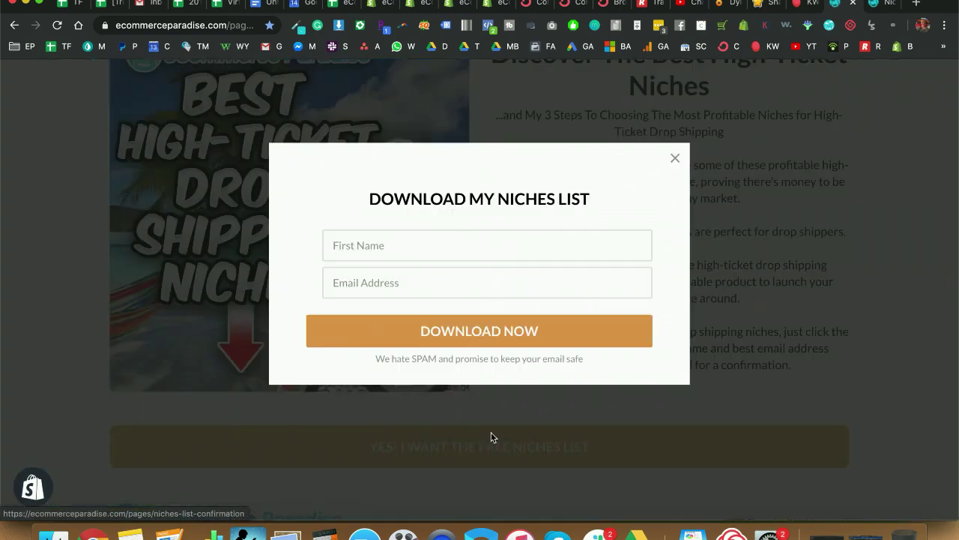
{"action": "left_click", "coordinate": [493, 229]}
{"action": "left_click", "coordinate": [477, 280]}
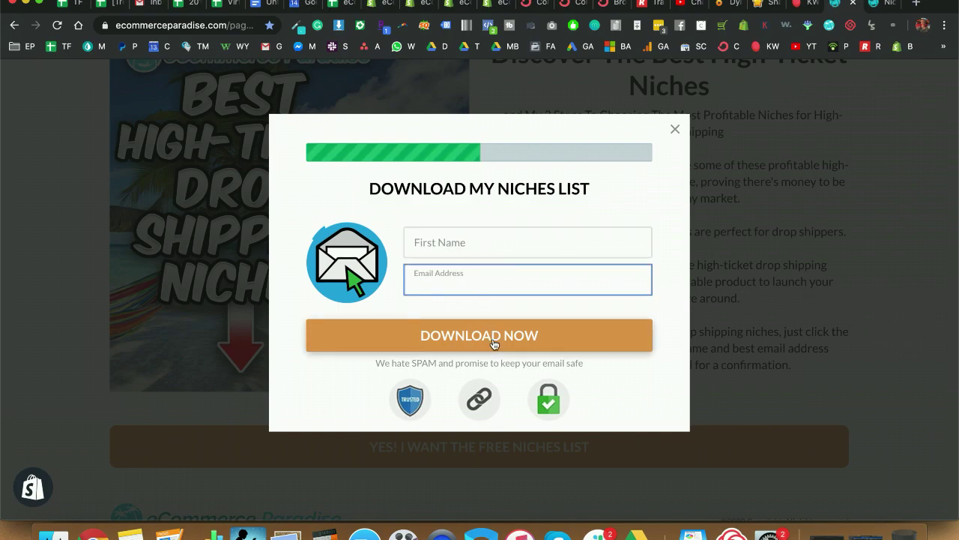
Step: Switch to the niches list page and review its three secrets to high-ticket drop shipping niche selection
{"action": "left_click", "coordinate": [877, 6]}
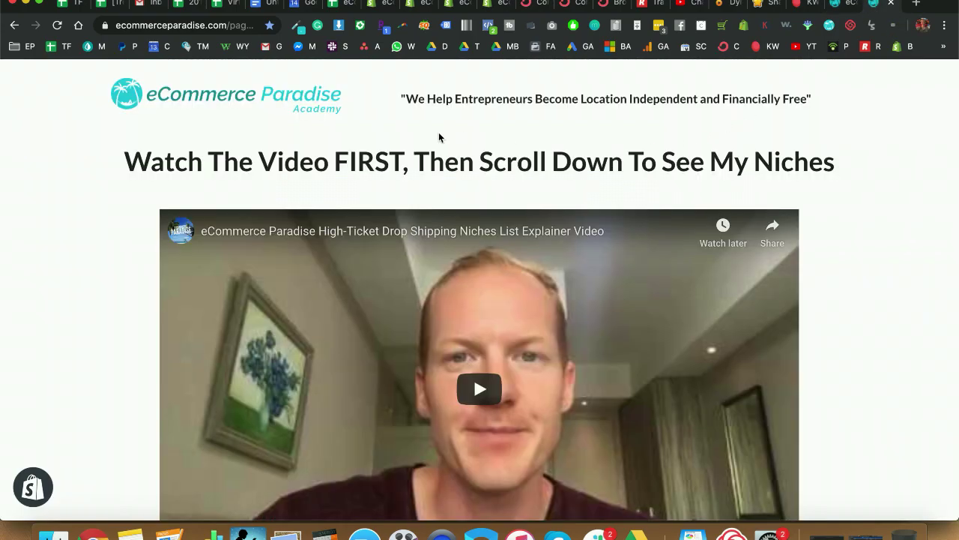
{"action": "scroll", "coordinate": [865, 323], "scroll_direction": "down", "scroll_amount": 15}
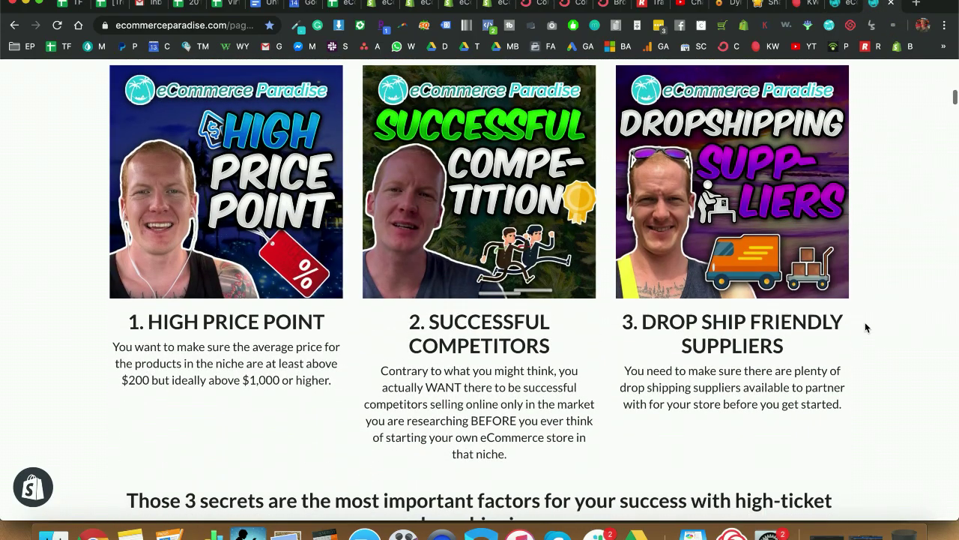
{"action": "scroll", "coordinate": [866, 327], "scroll_direction": "up", "scroll_amount": 1}
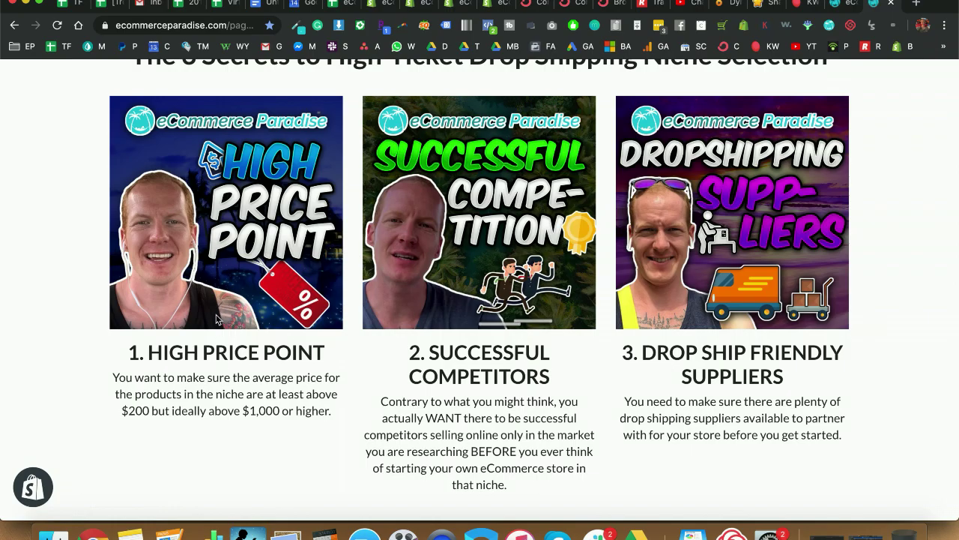
{"action": "scroll", "coordinate": [902, 355], "scroll_direction": "down", "scroll_amount": 5}
{"action": "scroll", "coordinate": [902, 355], "scroll_direction": "up", "scroll_amount": 20}
Step: Browse the numbered niche ideas from wine coolers to kegerators
{"action": "scroll", "coordinate": [957, 327], "scroll_direction": "down", "scroll_amount": 20}
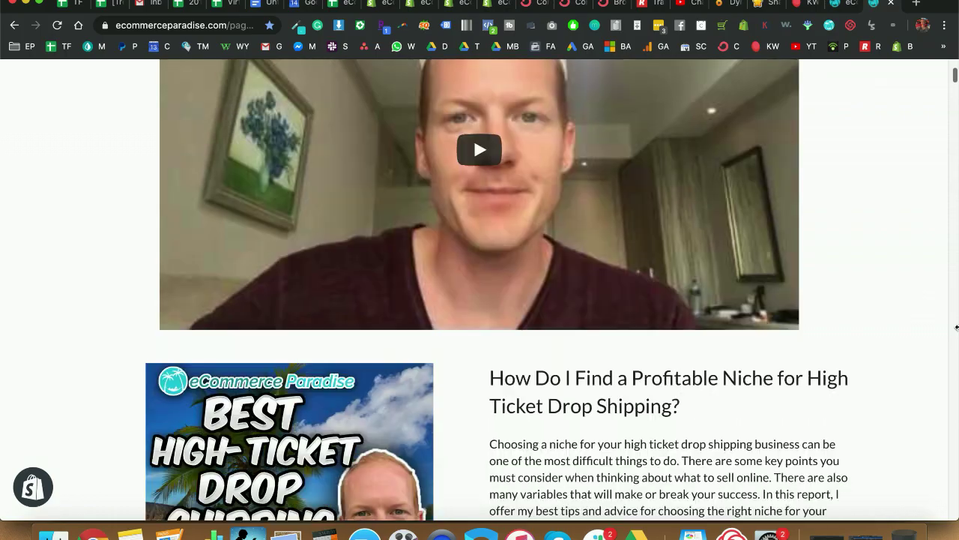
{"action": "scroll", "coordinate": [957, 327], "scroll_direction": "up", "scroll_amount": 3}
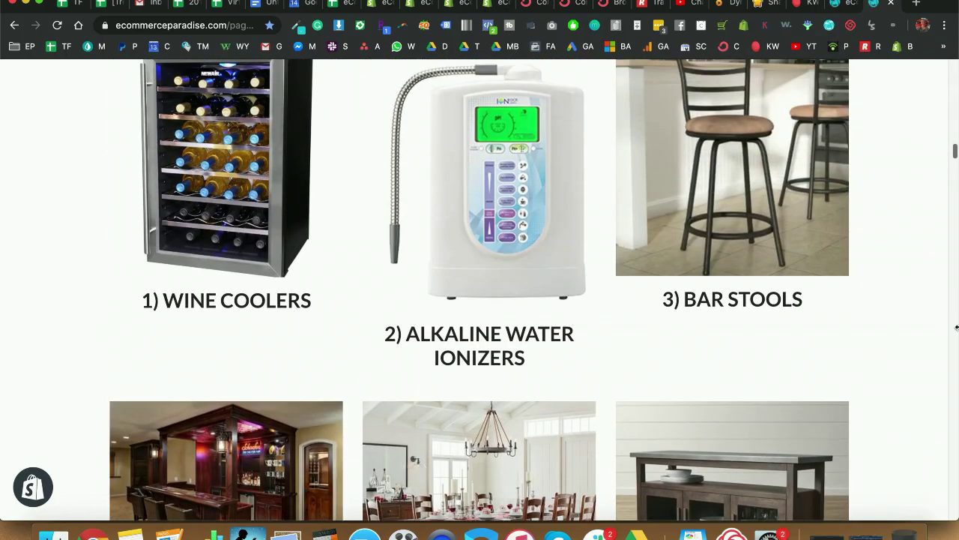
{"action": "scroll", "coordinate": [893, 325], "scroll_direction": "up", "scroll_amount": 3}
{"action": "scroll", "coordinate": [892, 325], "scroll_direction": "down", "scroll_amount": 14}
{"action": "scroll", "coordinate": [893, 325], "scroll_direction": "up", "scroll_amount": 3}
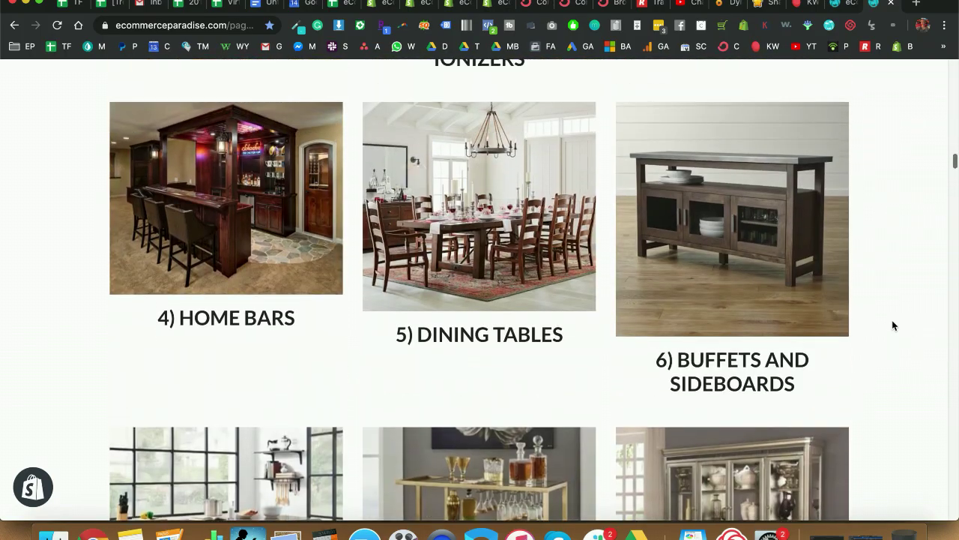
{"action": "scroll", "coordinate": [893, 325], "scroll_direction": "down", "scroll_amount": 5}
{"action": "scroll", "coordinate": [893, 325], "scroll_direction": "down", "scroll_amount": 12}
{"action": "scroll", "coordinate": [893, 325], "scroll_direction": "up", "scroll_amount": 1}
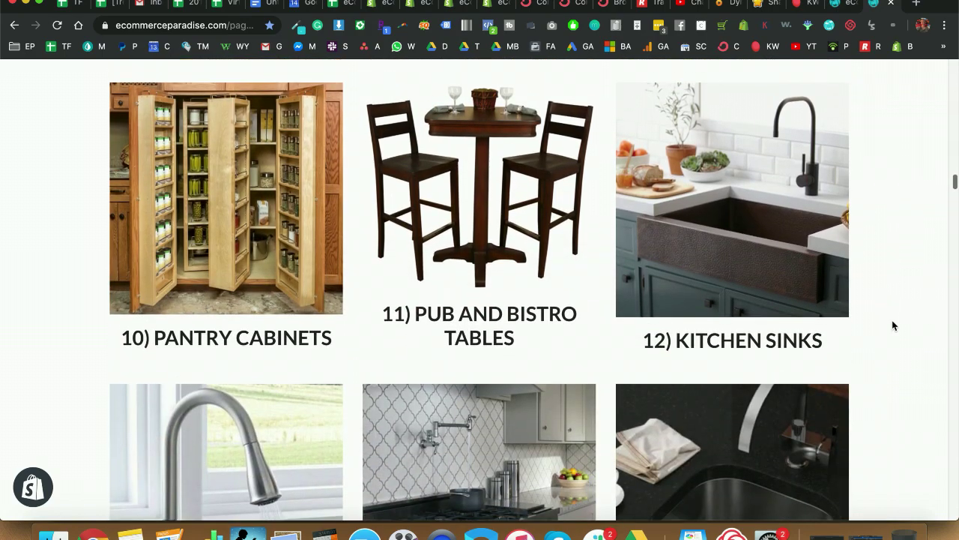
{"action": "scroll", "coordinate": [893, 326], "scroll_direction": "down", "scroll_amount": 7}
{"action": "scroll", "coordinate": [893, 325], "scroll_direction": "down", "scroll_amount": 12}
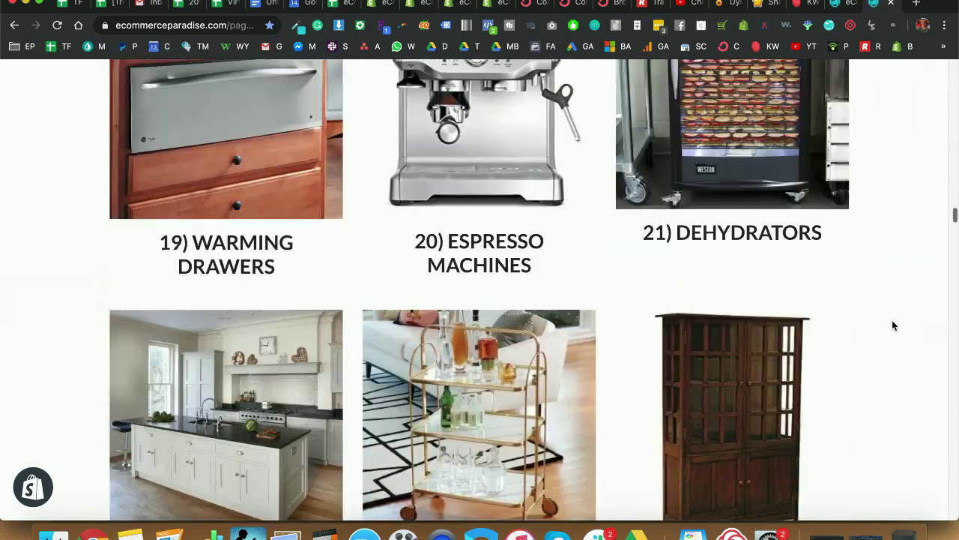
{"action": "scroll", "coordinate": [893, 326], "scroll_direction": "up", "scroll_amount": 3}
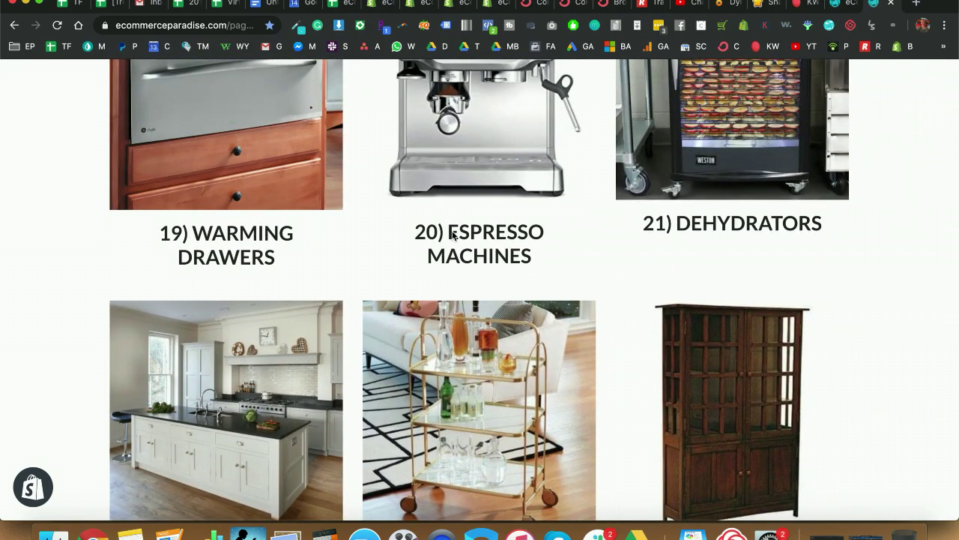
{"action": "scroll", "coordinate": [628, 286], "scroll_direction": "down", "scroll_amount": 6}
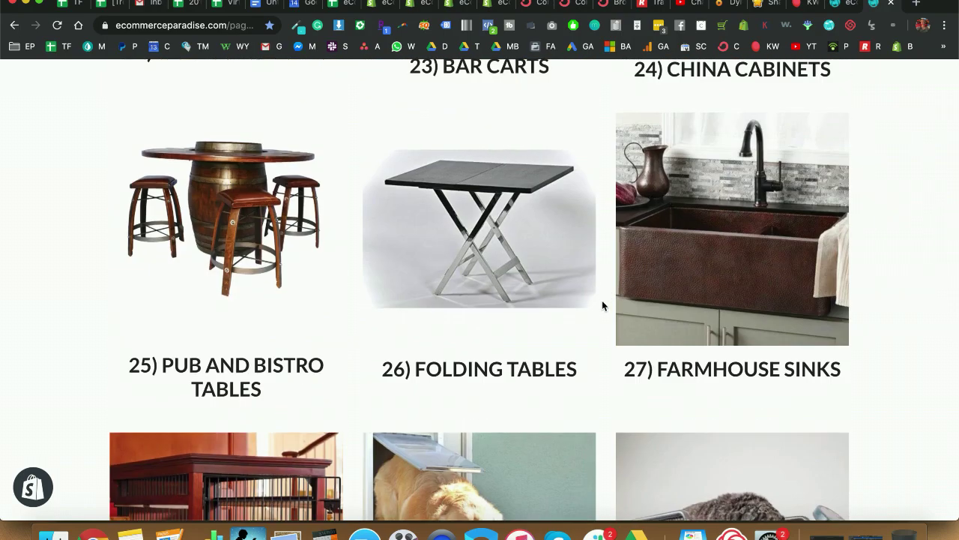
{"action": "scroll", "coordinate": [601, 305], "scroll_direction": "down", "scroll_amount": 4}
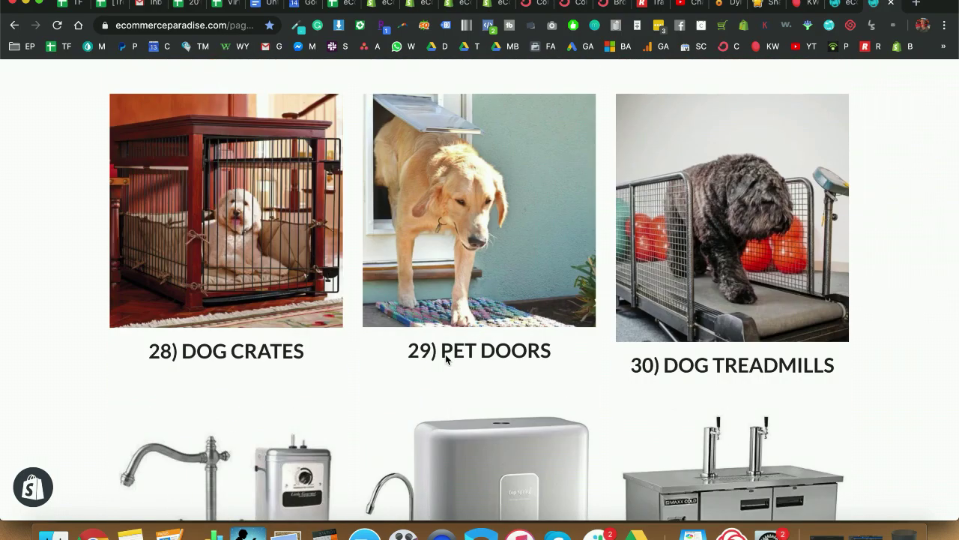
{"action": "scroll", "coordinate": [840, 374], "scroll_direction": "down", "scroll_amount": 4}
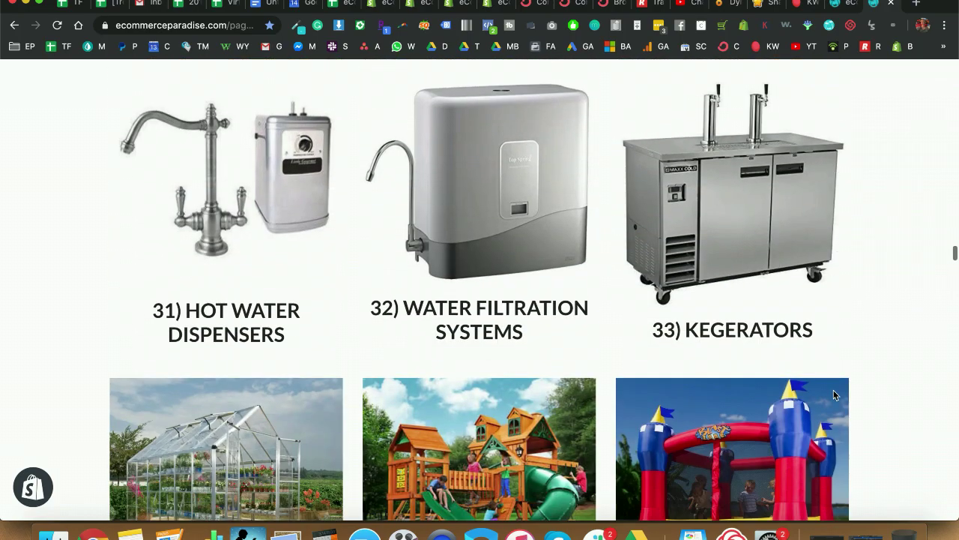
Step: Examine the niche ideas from greenhouses to medicine cabinets, and return to the greenhouses entry
{"action": "scroll", "coordinate": [903, 388], "scroll_direction": "down", "scroll_amount": 4}
{"action": "scroll", "coordinate": [903, 390], "scroll_direction": "up", "scroll_amount": 4}
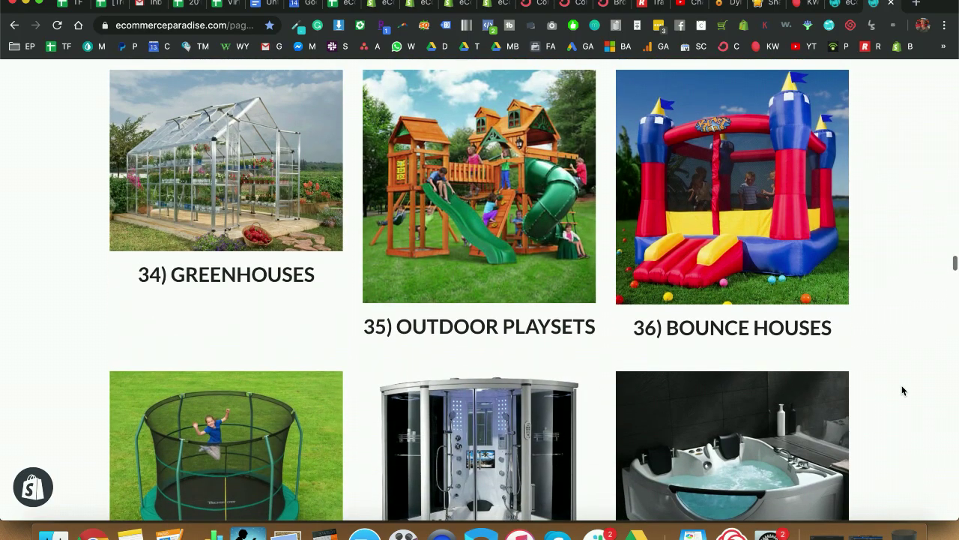
{"action": "scroll", "coordinate": [903, 389], "scroll_direction": "down", "scroll_amount": 2}
{"action": "scroll", "coordinate": [904, 390], "scroll_direction": "down", "scroll_amount": 3}
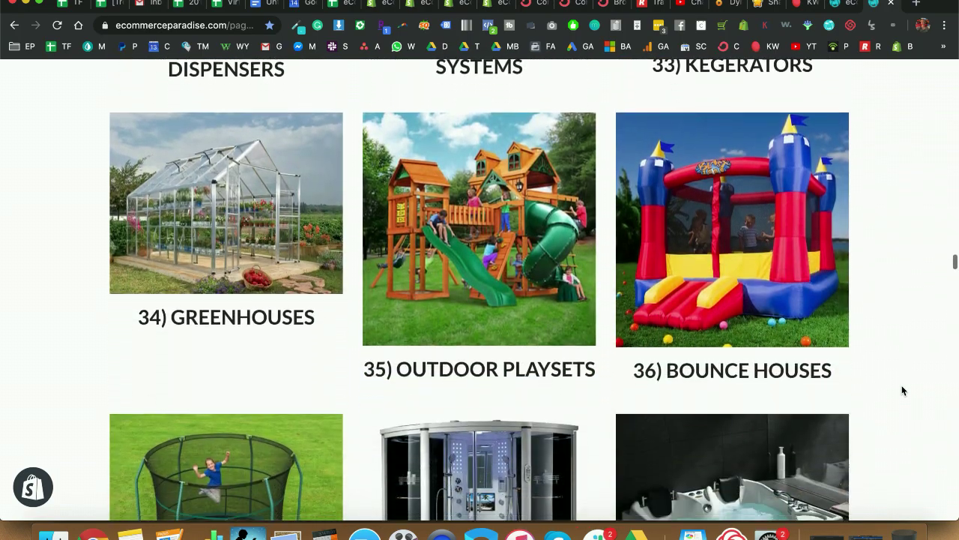
{"action": "scroll", "coordinate": [550, 316], "scroll_direction": "up", "scroll_amount": 1}
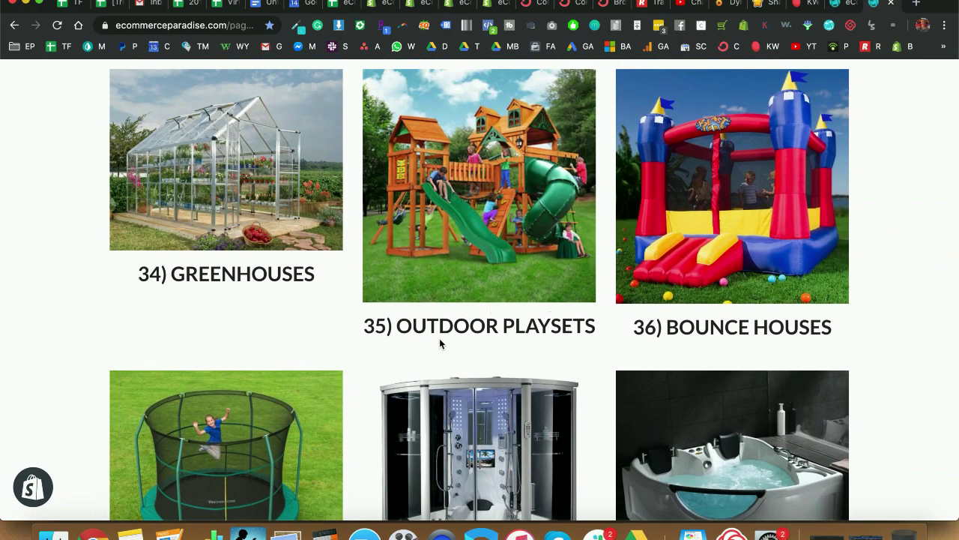
{"action": "scroll", "coordinate": [436, 363], "scroll_direction": "down", "scroll_amount": 4}
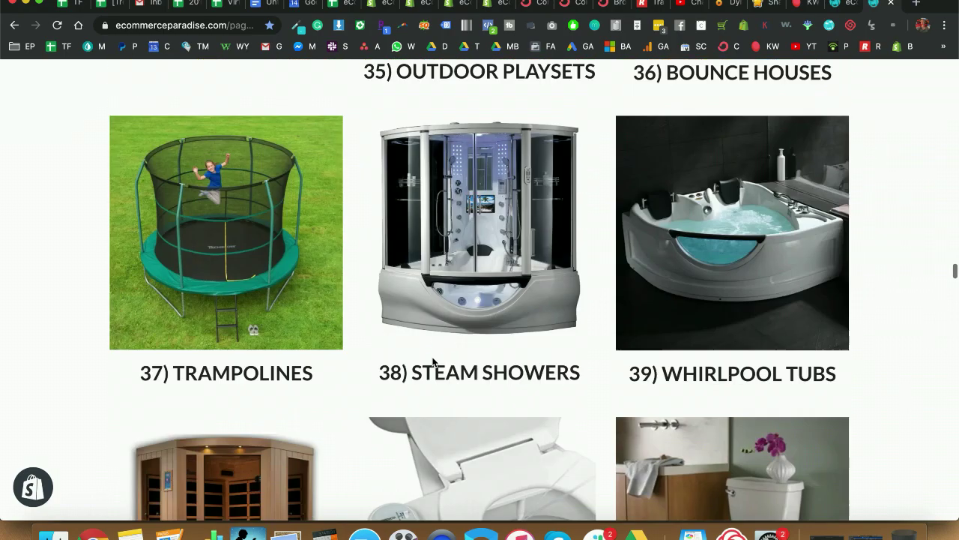
{"action": "scroll", "coordinate": [760, 368], "scroll_direction": "down", "scroll_amount": 5}
{"action": "scroll", "coordinate": [759, 367], "scroll_direction": "down", "scroll_amount": 8}
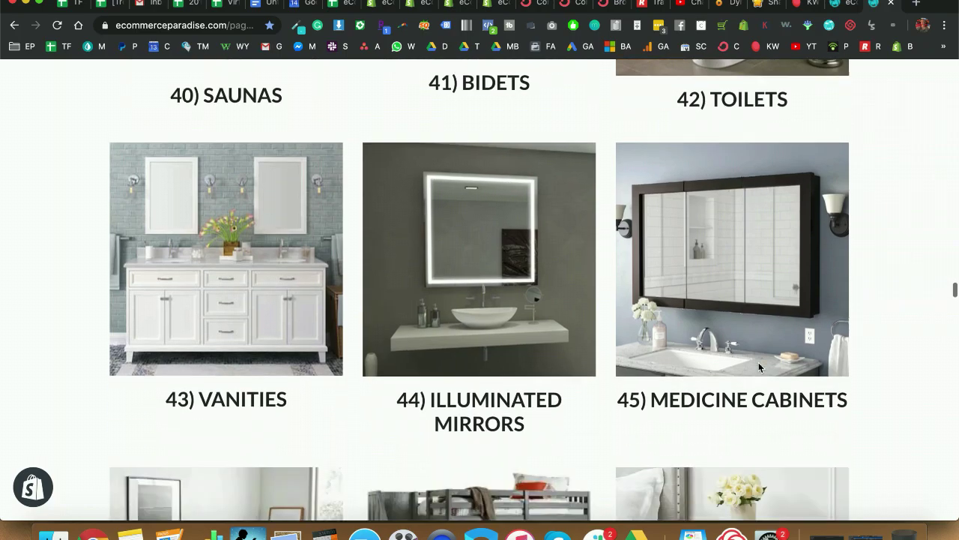
{"action": "scroll", "coordinate": [759, 367], "scroll_direction": "up", "scroll_amount": 18}
{"action": "scroll", "coordinate": [758, 366], "scroll_direction": "down", "scroll_amount": 4}
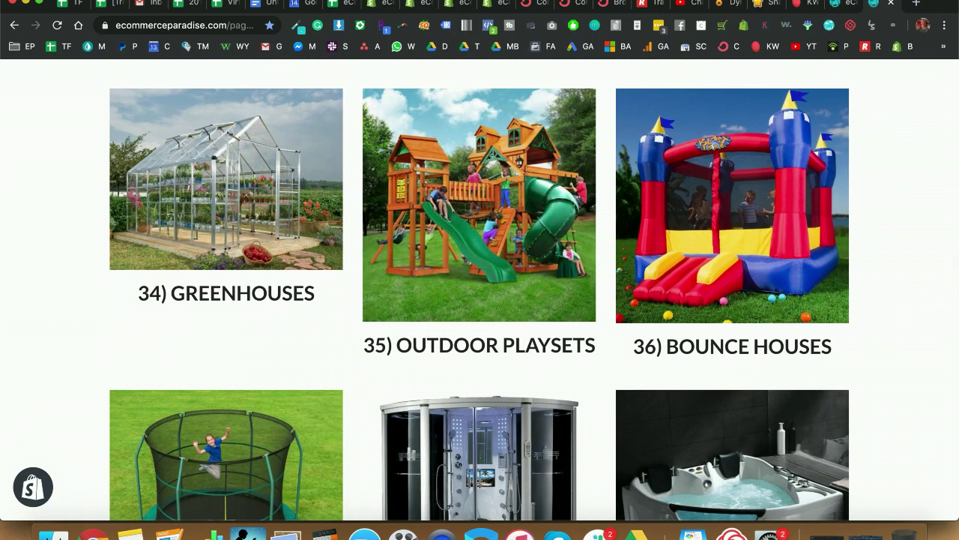
Step: Switch to KWFinder, enter its keyword app and search for "greenhouses" with location Anywhere and Any Language
{"action": "left_click", "coordinate": [801, 5]}
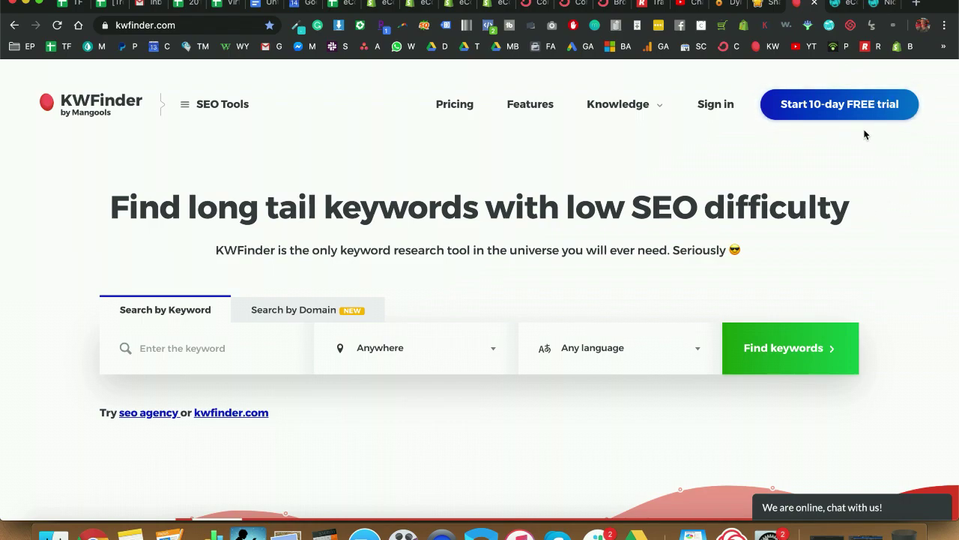
{"action": "left_click", "coordinate": [845, 112]}
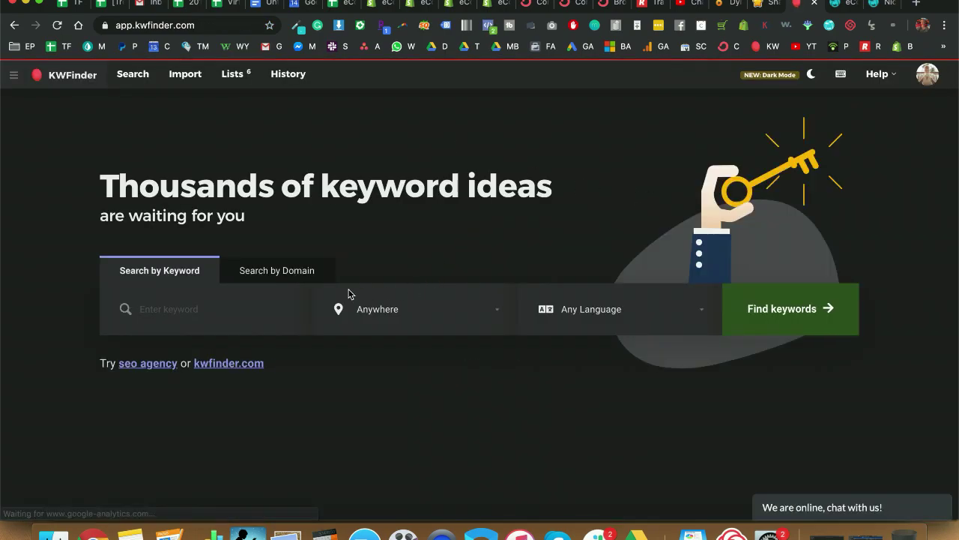
{"action": "left_click", "coordinate": [187, 319]}
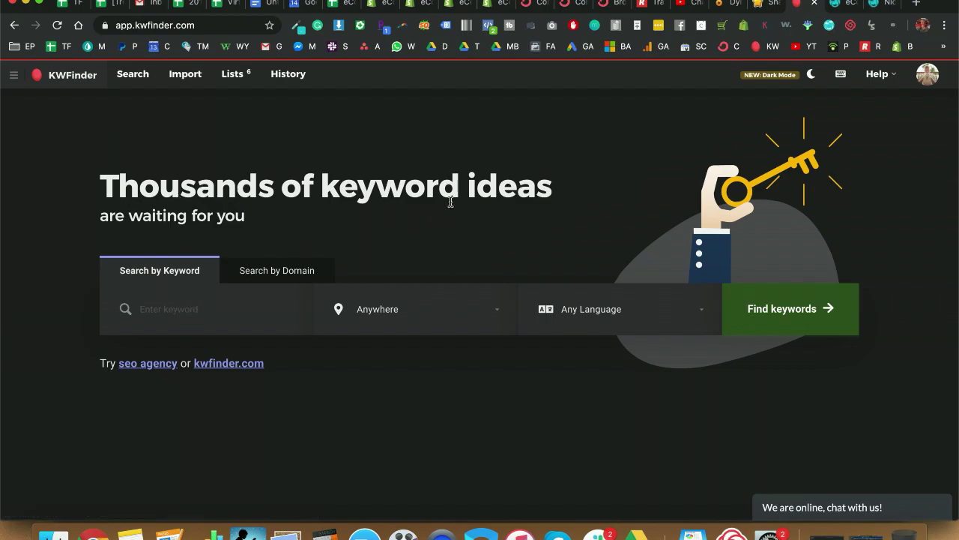
{"action": "type", "text": "greenhouses"}
{"action": "key", "text": "Return"}
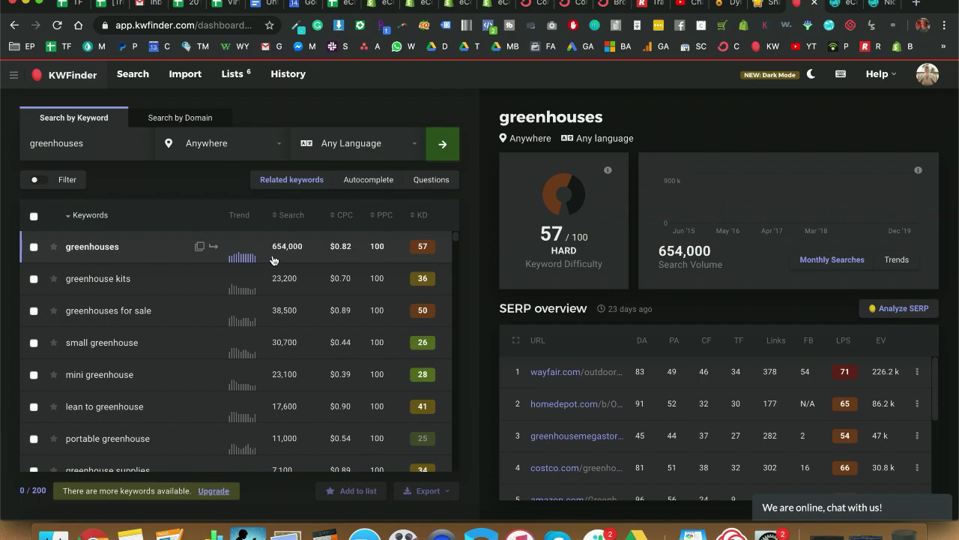
Step: Sort the related greenhouse keywords by search volume, highest first, and review the most searched ones
{"action": "left_click", "coordinate": [290, 215]}
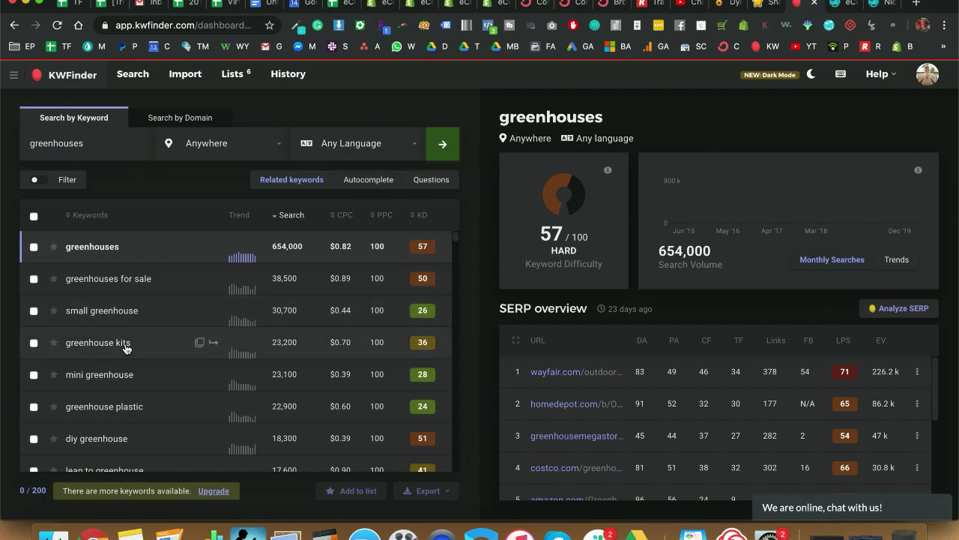
{"action": "scroll", "coordinate": [133, 346], "scroll_direction": "down", "scroll_amount": 1}
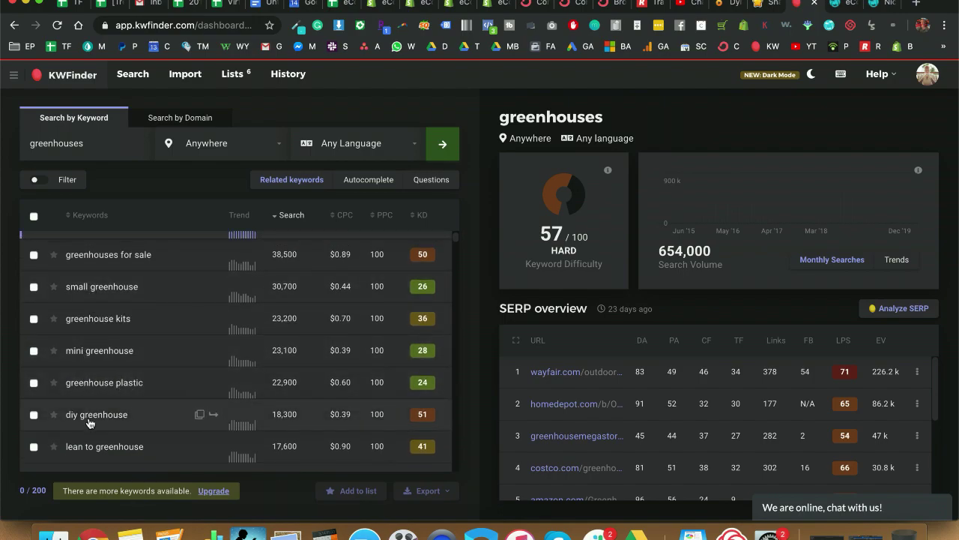
{"action": "scroll", "coordinate": [93, 418], "scroll_direction": "down", "scroll_amount": 1}
{"action": "scroll", "coordinate": [96, 425], "scroll_direction": "down", "scroll_amount": 3}
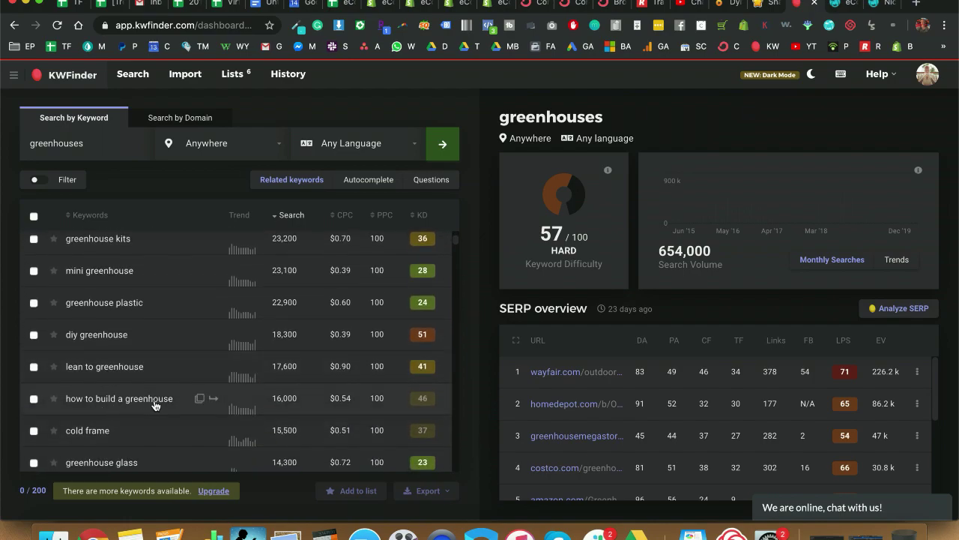
{"action": "scroll", "coordinate": [146, 375], "scroll_direction": "up", "scroll_amount": 5}
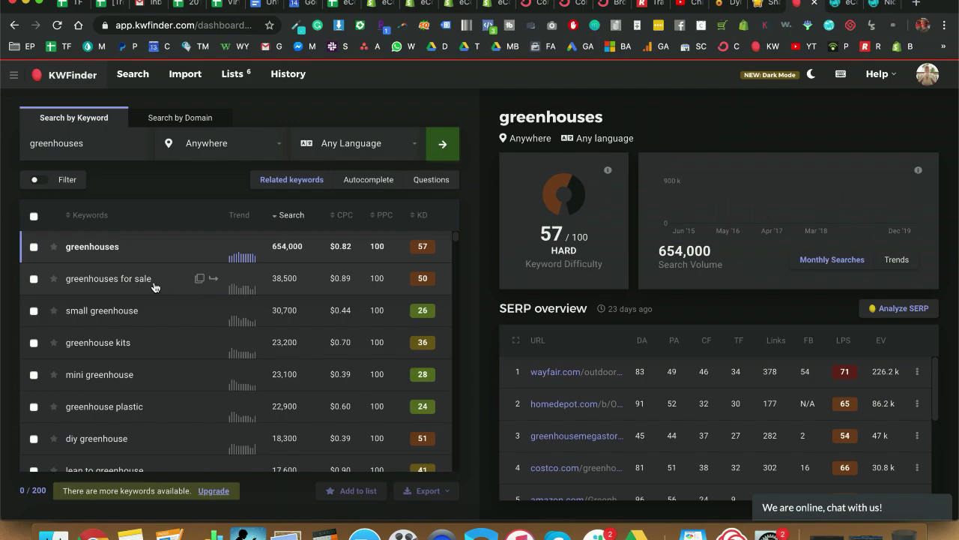
Step: Examine the product-type keywords such as small and mini greenhouse for their search volume and keyword difficulty
{"action": "scroll", "coordinate": [139, 306], "scroll_direction": "down", "scroll_amount": 1}
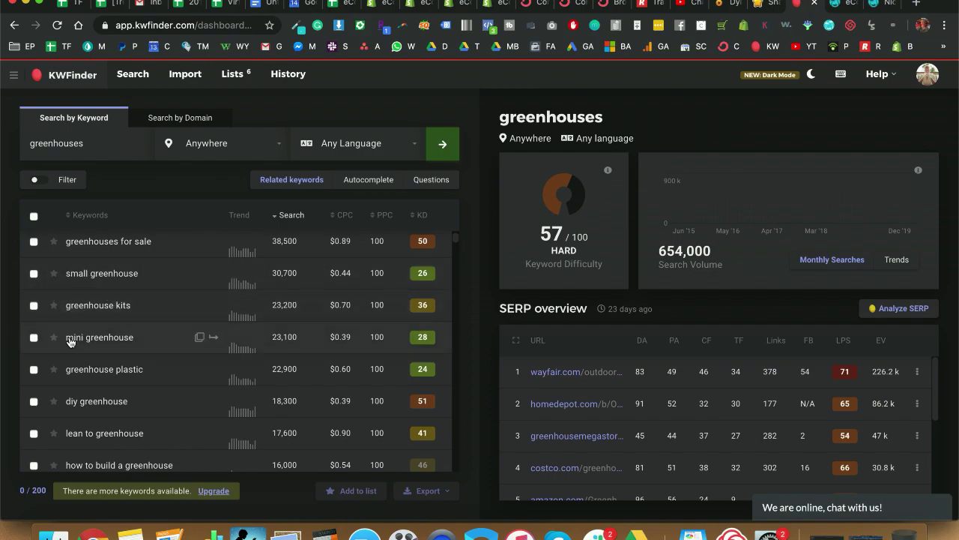
{"action": "scroll", "coordinate": [145, 377], "scroll_direction": "down", "scroll_amount": 1}
{"action": "scroll", "coordinate": [143, 374], "scroll_direction": "down", "scroll_amount": 1}
{"action": "scroll", "coordinate": [112, 355], "scroll_direction": "up", "scroll_amount": 1}
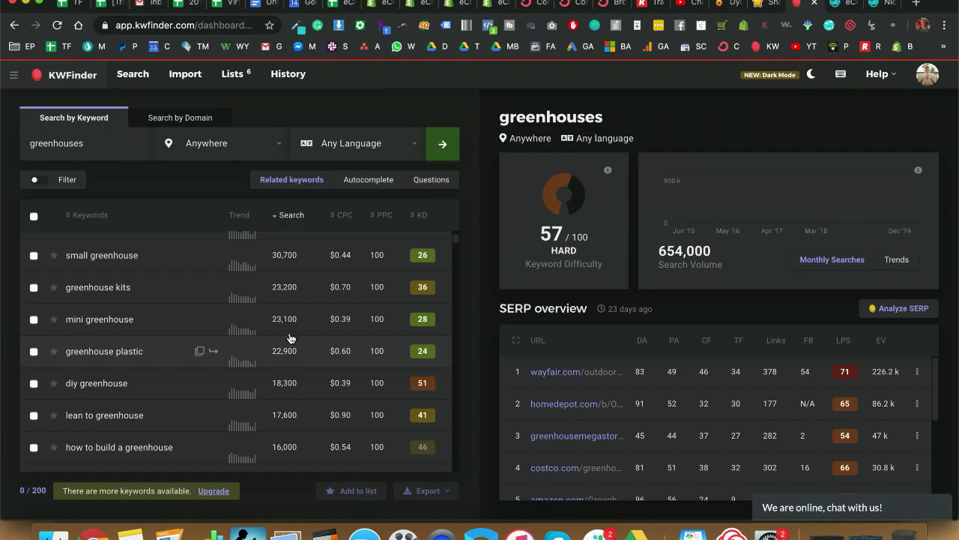
{"action": "scroll", "coordinate": [289, 285], "scroll_direction": "up", "scroll_amount": 1}
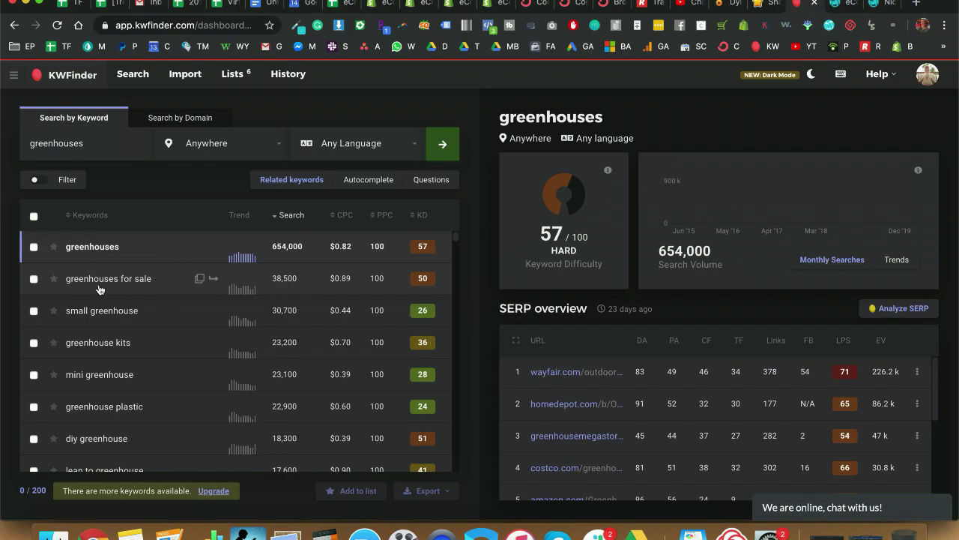
{"action": "mouse_move", "coordinate": [424, 222]}
{"action": "scroll", "coordinate": [844, 393], "scroll_direction": "down", "scroll_amount": 5}
{"action": "scroll", "coordinate": [845, 386], "scroll_direction": "up", "scroll_amount": 1}
{"action": "scroll", "coordinate": [845, 385], "scroll_direction": "up", "scroll_amount": 5}
Step: Review the ranking sites and their LPS scores in the greenhouses SERP overview, and load the next page of results
{"action": "mouse_move", "coordinate": [846, 343]}
{"action": "scroll", "coordinate": [621, 368], "scroll_direction": "down", "scroll_amount": 3}
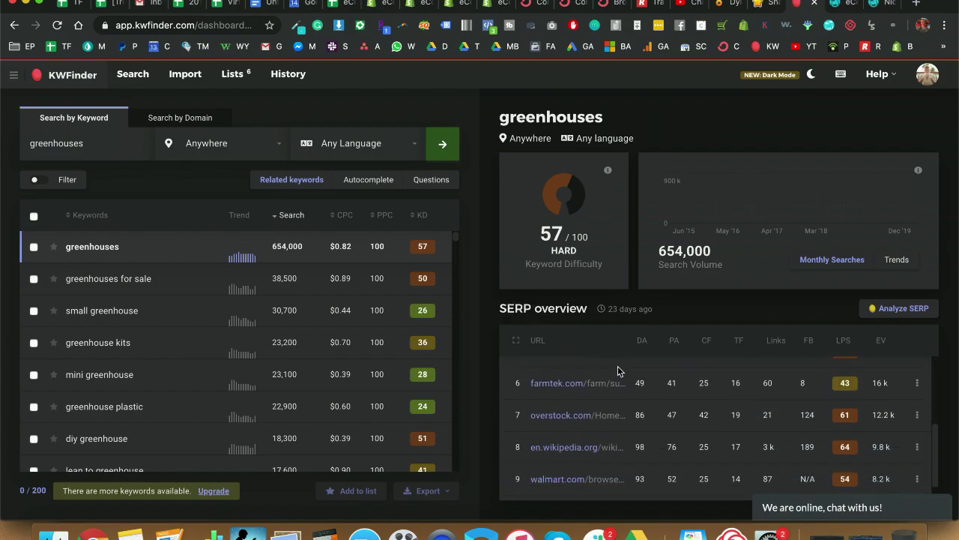
{"action": "scroll", "coordinate": [600, 419], "scroll_direction": "up", "scroll_amount": 3}
{"action": "scroll", "coordinate": [598, 429], "scroll_direction": "down", "scroll_amount": 5}
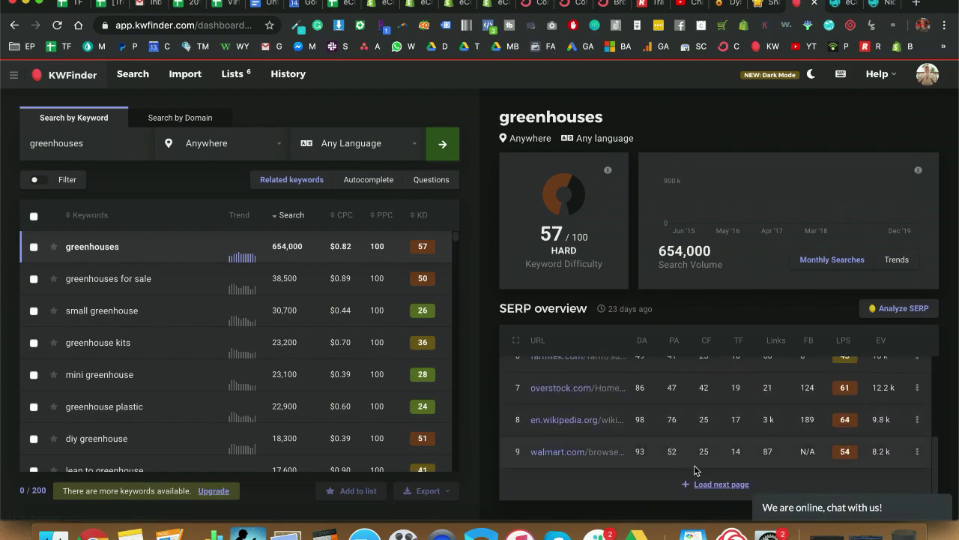
{"action": "left_click", "coordinate": [716, 484]}
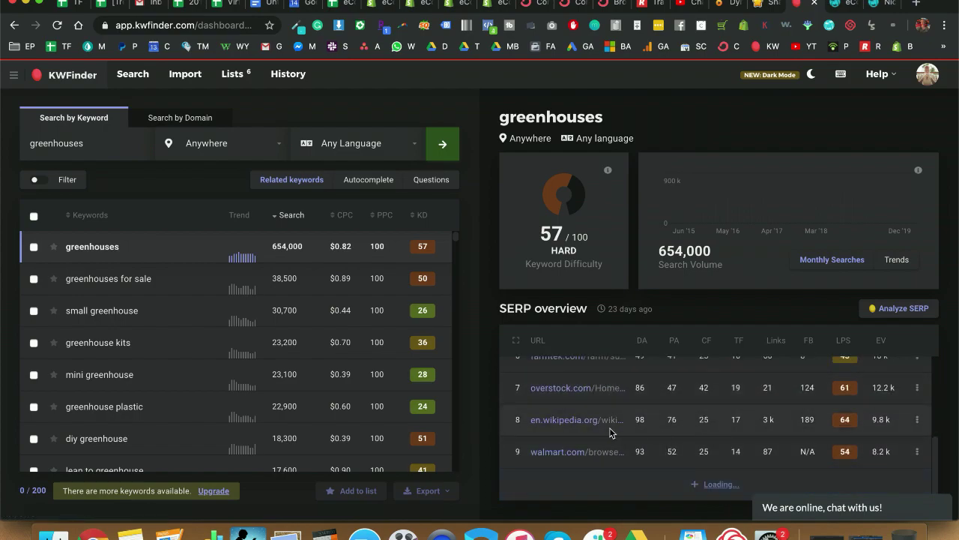
Step: Examine the LPS scores of the sites ranked 10 to 19 in the greenhouses SERP overview
{"action": "scroll", "coordinate": [611, 433], "scroll_direction": "down", "scroll_amount": 6}
{"action": "scroll", "coordinate": [611, 434], "scroll_direction": "up", "scroll_amount": 4}
{"action": "scroll", "coordinate": [611, 433], "scroll_direction": "down", "scroll_amount": 2}
{"action": "scroll", "coordinate": [610, 433], "scroll_direction": "up", "scroll_amount": 1}
{"action": "scroll", "coordinate": [610, 433], "scroll_direction": "down", "scroll_amount": 3}
{"action": "scroll", "coordinate": [610, 433], "scroll_direction": "up", "scroll_amount": 3}
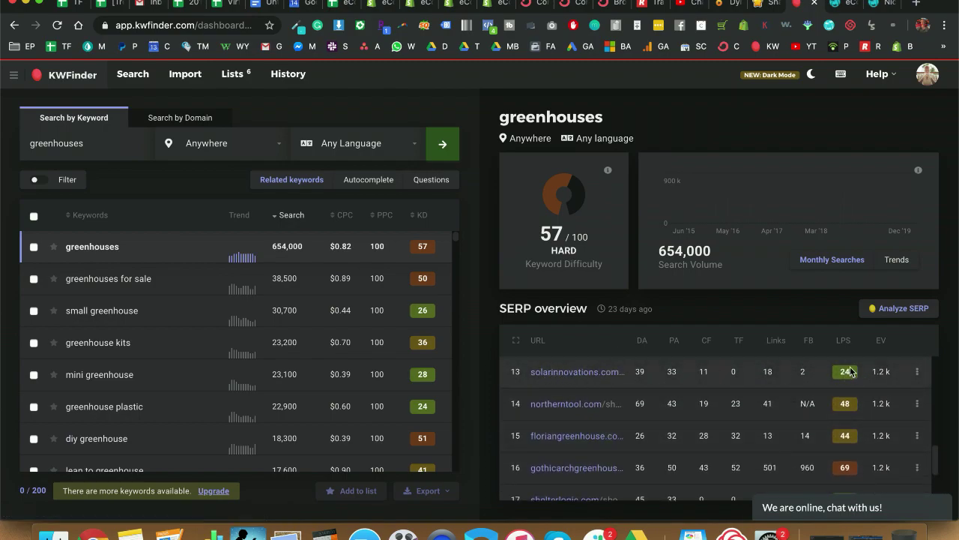
{"action": "scroll", "coordinate": [749, 412], "scroll_direction": "down", "scroll_amount": 3}
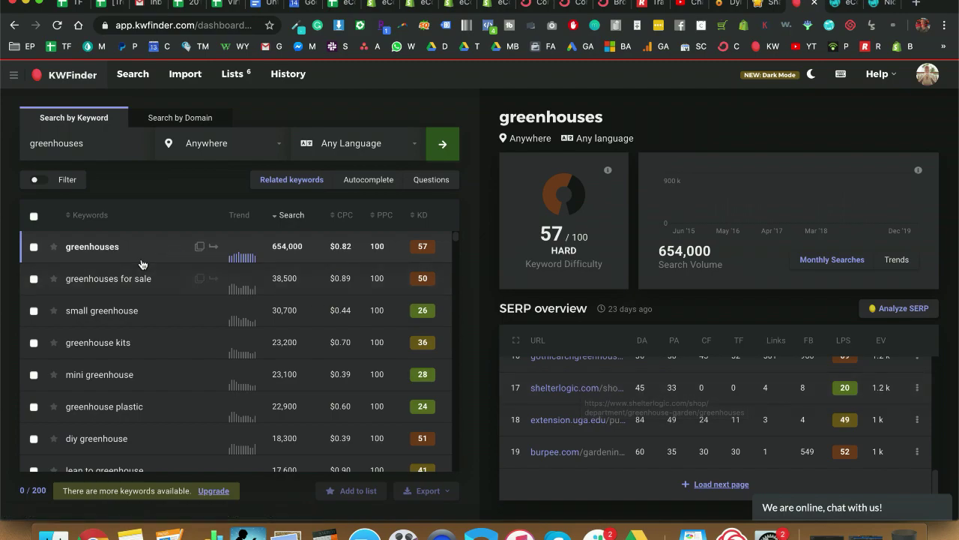
Step: Open the keyword "greenhouses for sale" and review the ranking sites in its SERP overview
{"action": "left_click", "coordinate": [165, 280]}
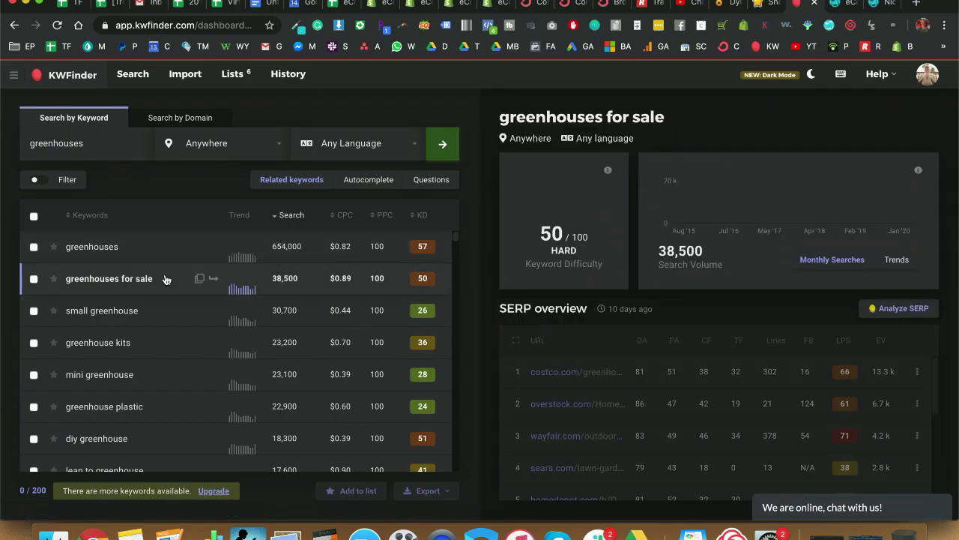
{"action": "scroll", "coordinate": [636, 442], "scroll_direction": "down", "scroll_amount": 1}
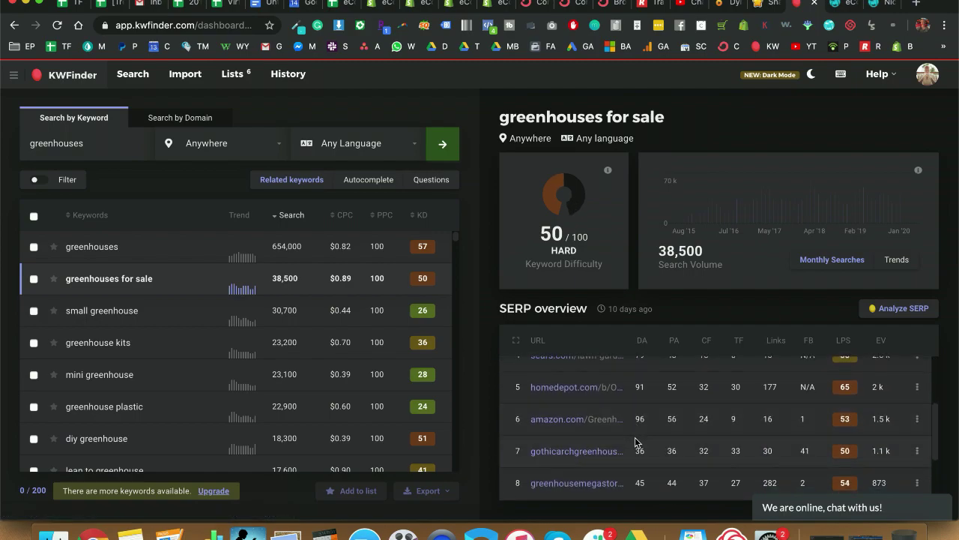
{"action": "scroll", "coordinate": [600, 371], "scroll_direction": "down", "scroll_amount": 4}
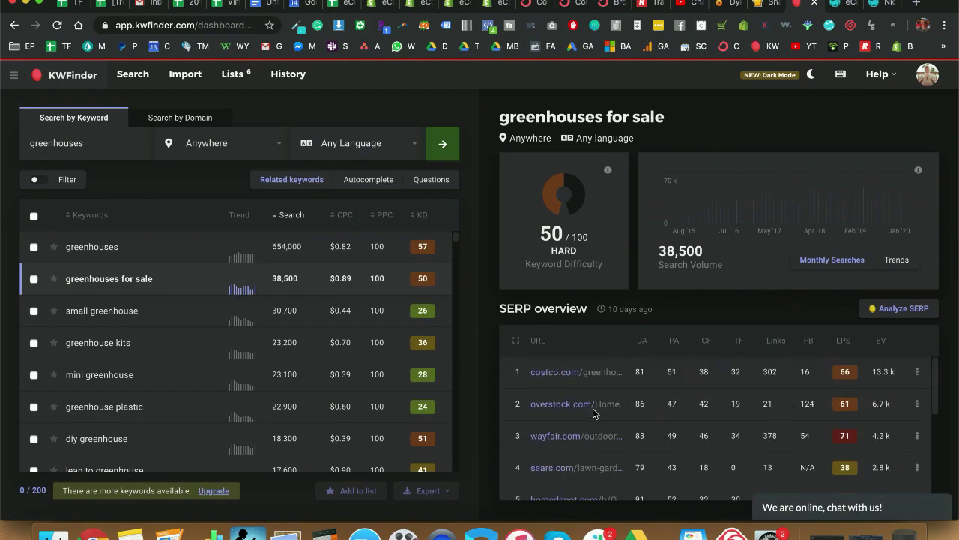
Step: Open the keyword "small greenhouse" and review the ranking sites and their LPS scores in its SERP overview
{"action": "left_click", "coordinate": [156, 330]}
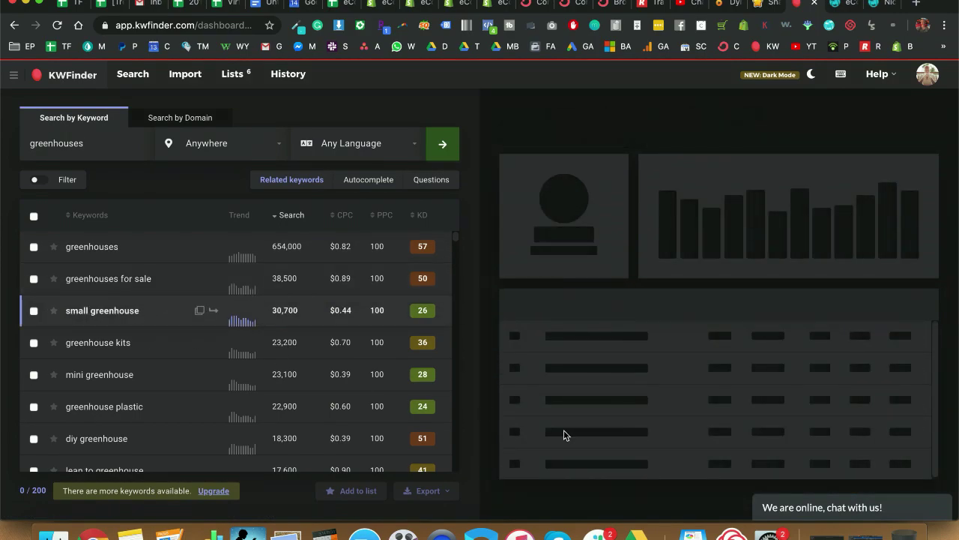
{"action": "scroll", "coordinate": [652, 438], "scroll_direction": "down", "scroll_amount": 1}
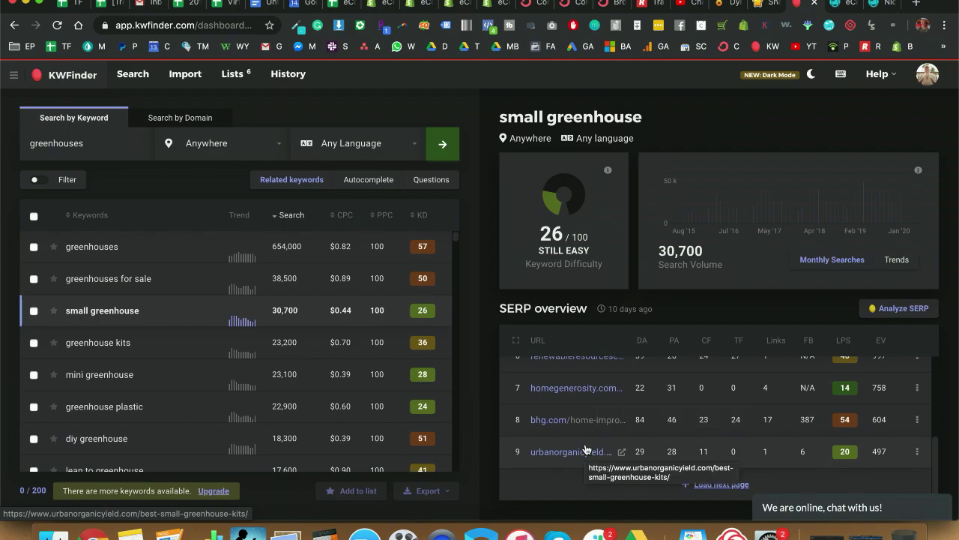
{"action": "scroll", "coordinate": [157, 316], "scroll_direction": "down", "scroll_amount": 1}
Step: Examine the related keywords from lean to greenhouse down to greenhouse design, and open the data for "hoop house"
{"action": "scroll", "coordinate": [116, 306], "scroll_direction": "down", "scroll_amount": 6}
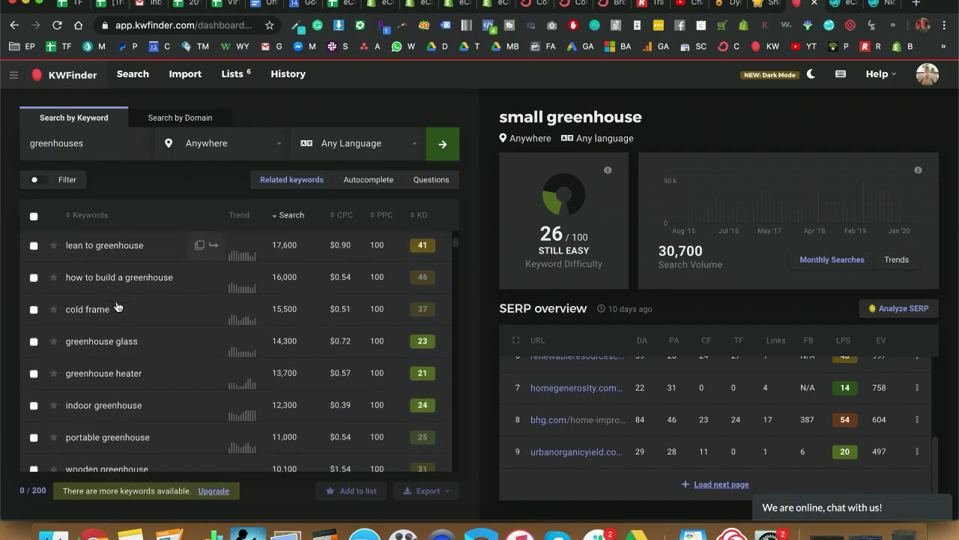
{"action": "scroll", "coordinate": [116, 306], "scroll_direction": "down", "scroll_amount": 1}
{"action": "scroll", "coordinate": [116, 306], "scroll_direction": "down", "scroll_amount": 1}
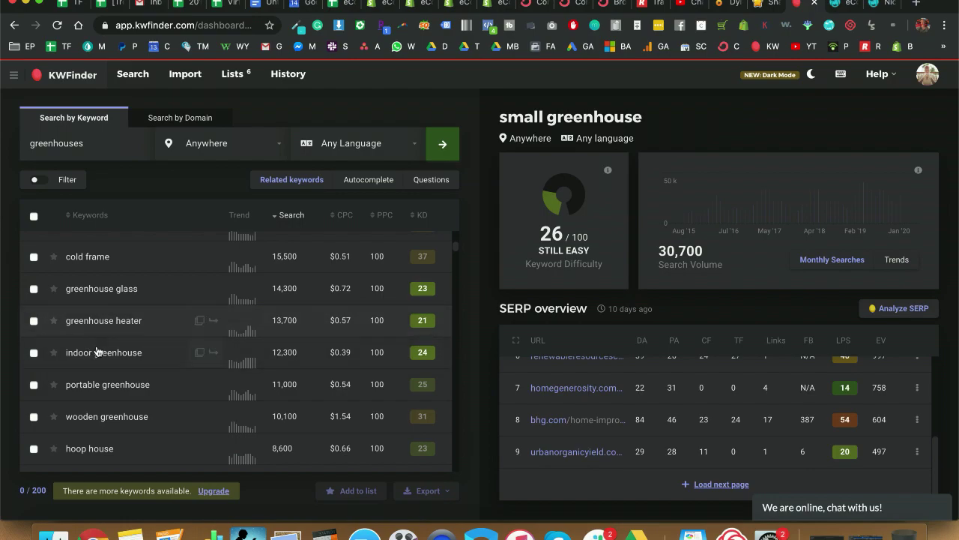
{"action": "scroll", "coordinate": [89, 394], "scroll_direction": "down", "scroll_amount": 1}
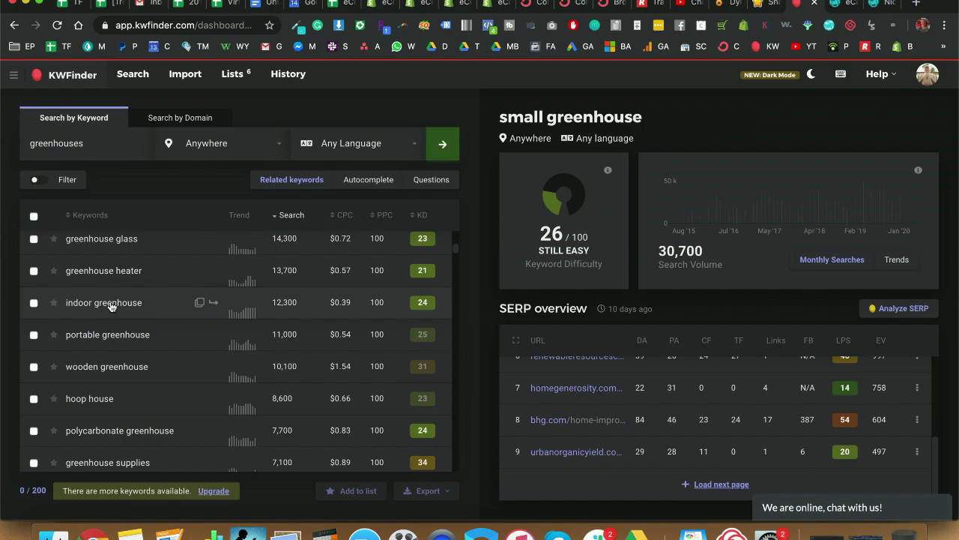
{"action": "scroll", "coordinate": [82, 337], "scroll_direction": "down", "scroll_amount": 1}
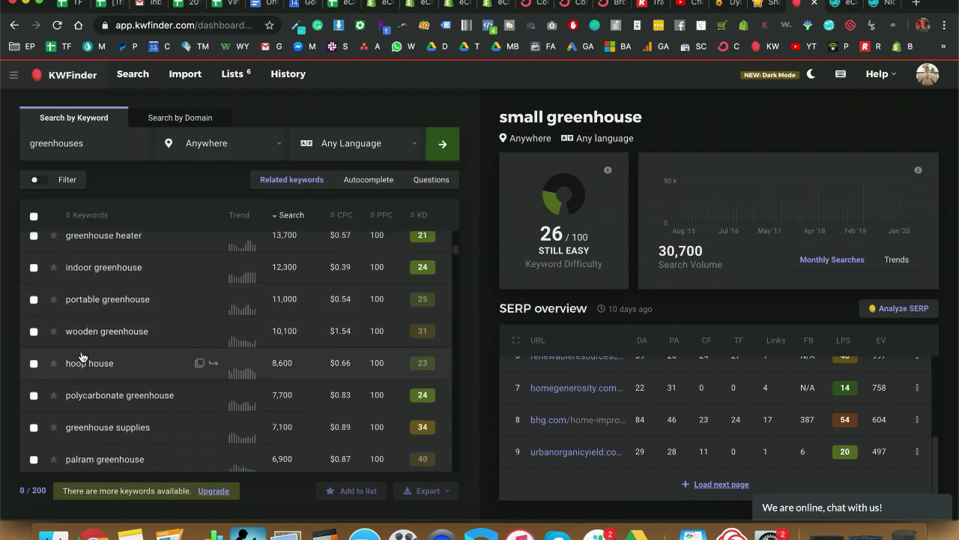
{"action": "scroll", "coordinate": [82, 356], "scroll_direction": "down", "scroll_amount": 1}
{"action": "scroll", "coordinate": [89, 352], "scroll_direction": "down", "scroll_amount": 1}
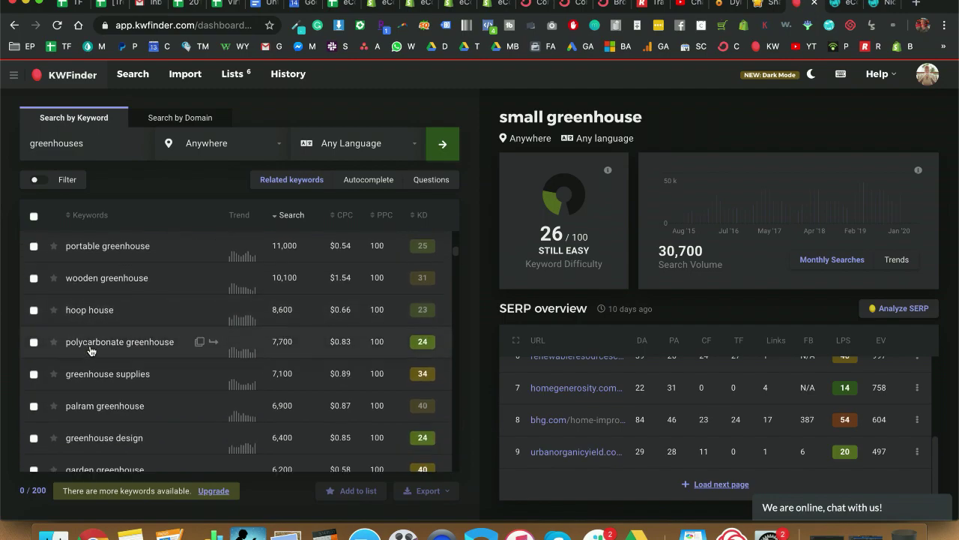
{"action": "left_click", "coordinate": [89, 310]}
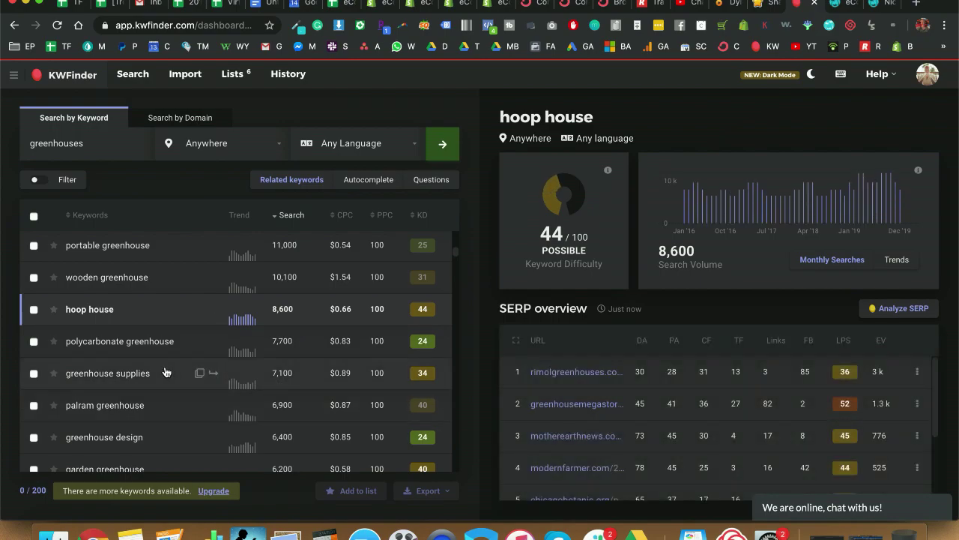
Step: Find the brand keyword "palram greenhouse" in the related keywords and open its difficulty and SERP data
{"action": "scroll", "coordinate": [124, 386], "scroll_direction": "down", "scroll_amount": 1}
{"action": "scroll", "coordinate": [126, 379], "scroll_direction": "down", "scroll_amount": 2}
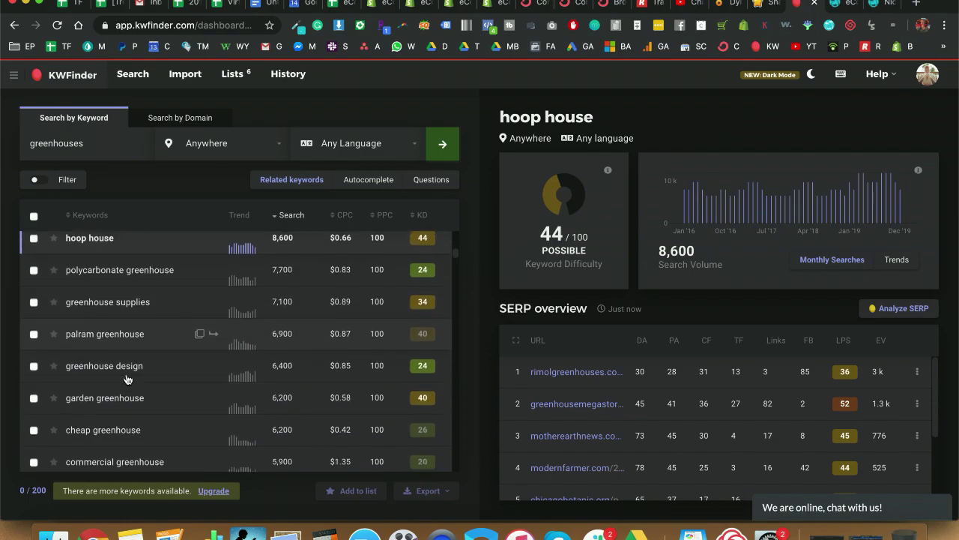
{"action": "left_click", "coordinate": [128, 299]}
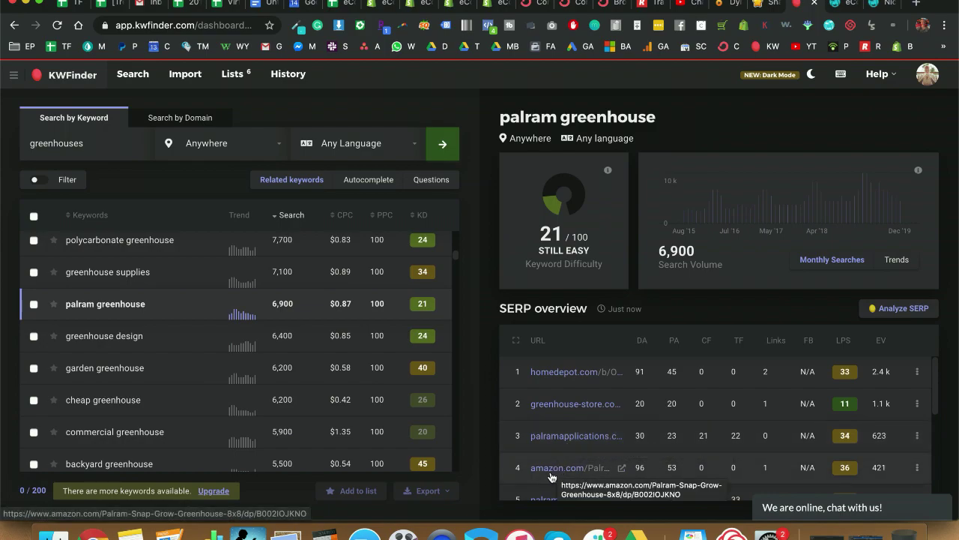
Step: Open the homedepot.com result for palram greenhouse, review the product prices, and view the Snap and Grow 8 ft. x 12 ft. greenhouse
{"action": "left_click", "coordinate": [572, 372]}
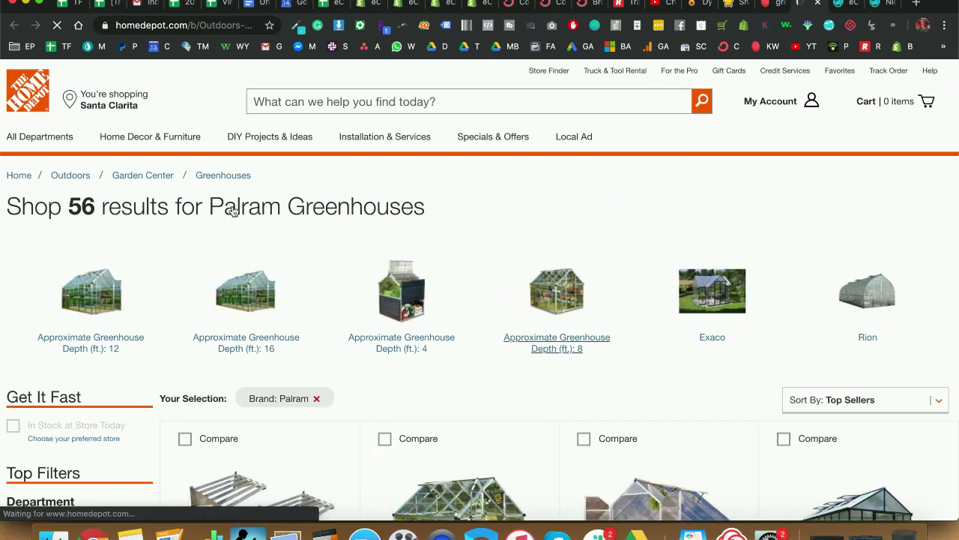
{"action": "scroll", "coordinate": [340, 233], "scroll_direction": "down", "scroll_amount": 5}
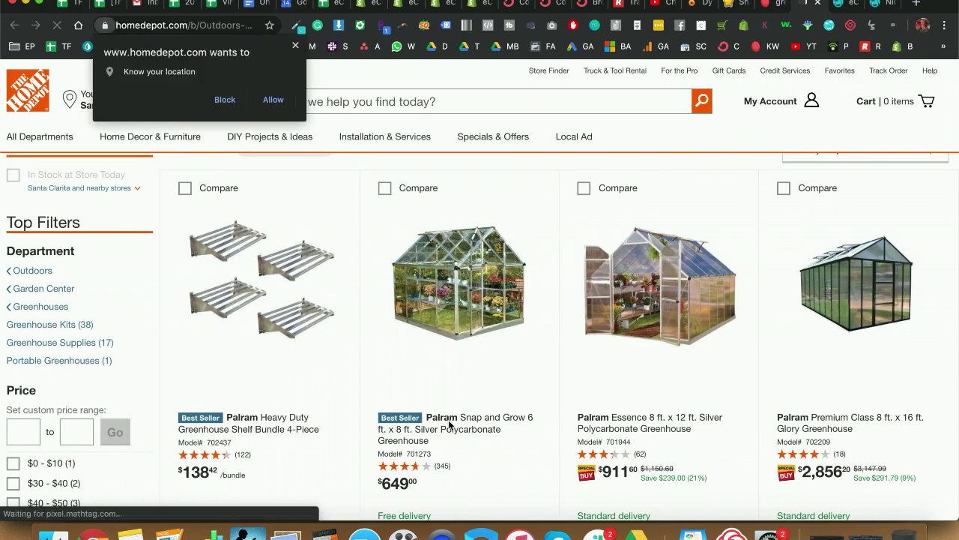
{"action": "scroll", "coordinate": [724, 434], "scroll_direction": "down", "scroll_amount": 2}
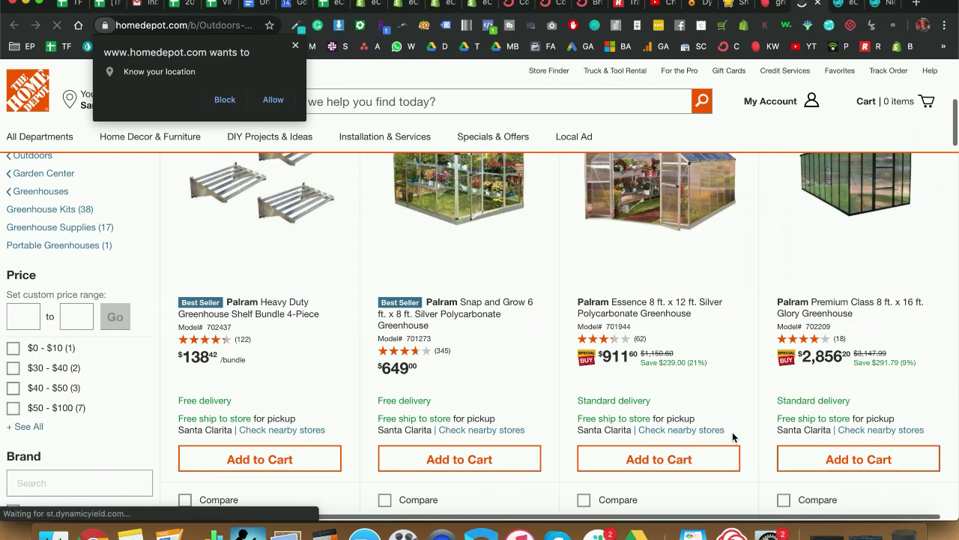
{"action": "scroll", "coordinate": [812, 300], "scroll_direction": "down", "scroll_amount": 5}
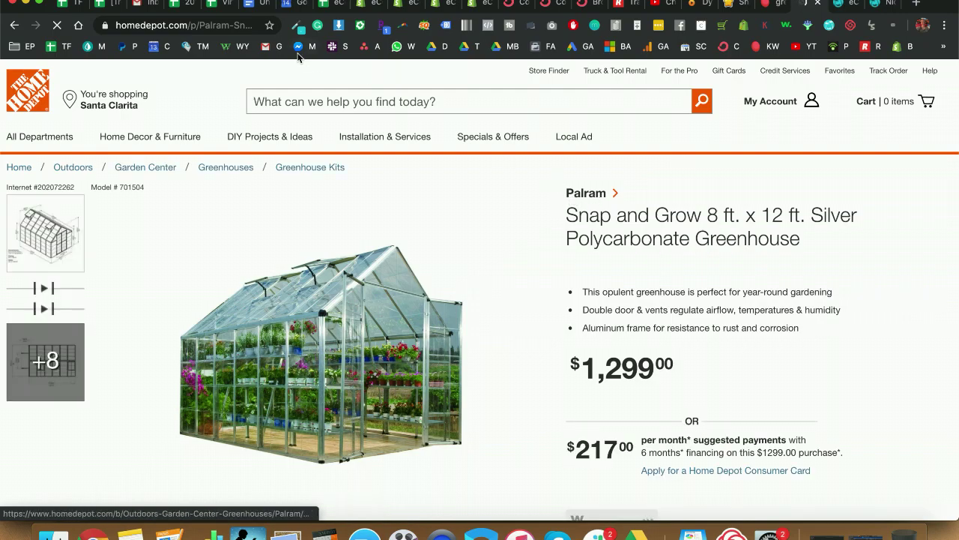
Step: Search Google for "palram greenhouses"
{"action": "left_click", "coordinate": [229, 30]}
{"action": "type", "text": "palr"}
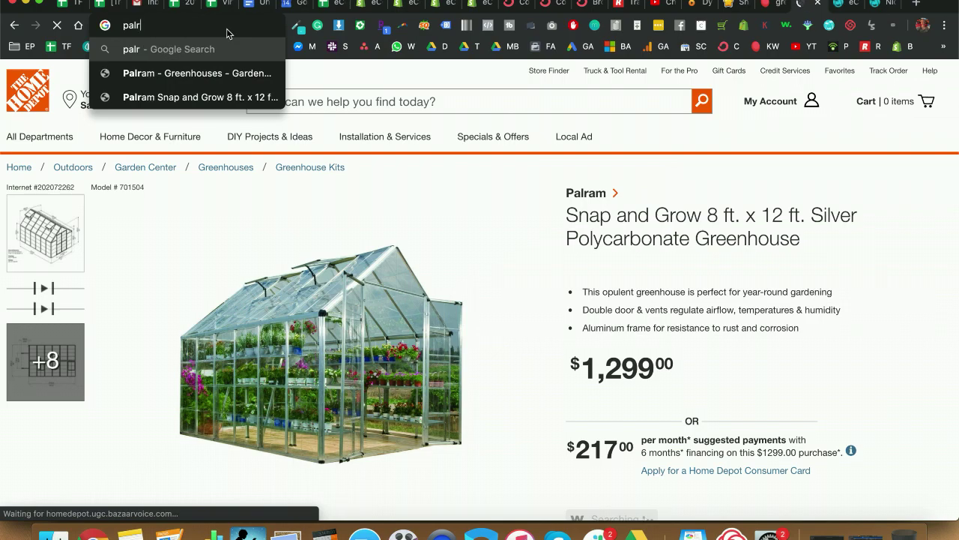
{"action": "type", "text": "am greenhouses"}
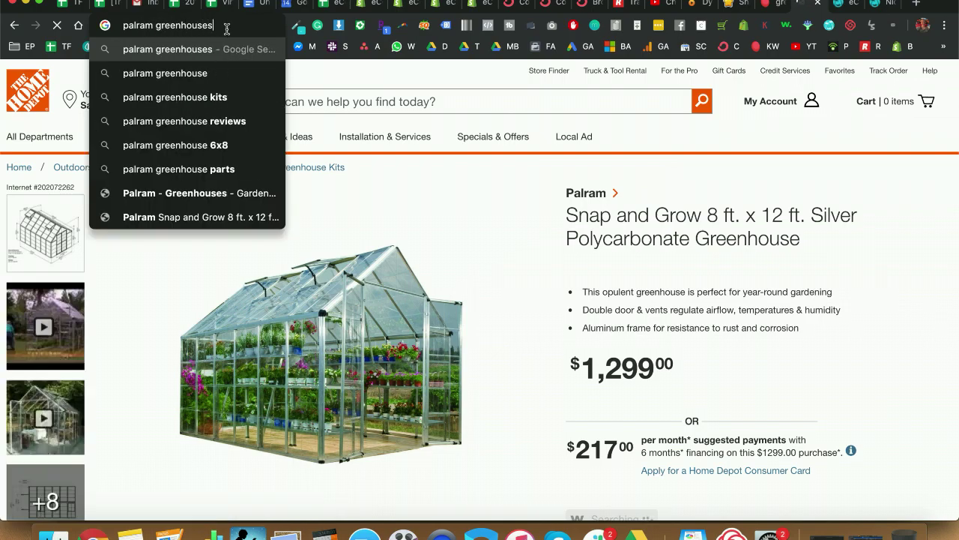
{"action": "key", "text": "Return"}
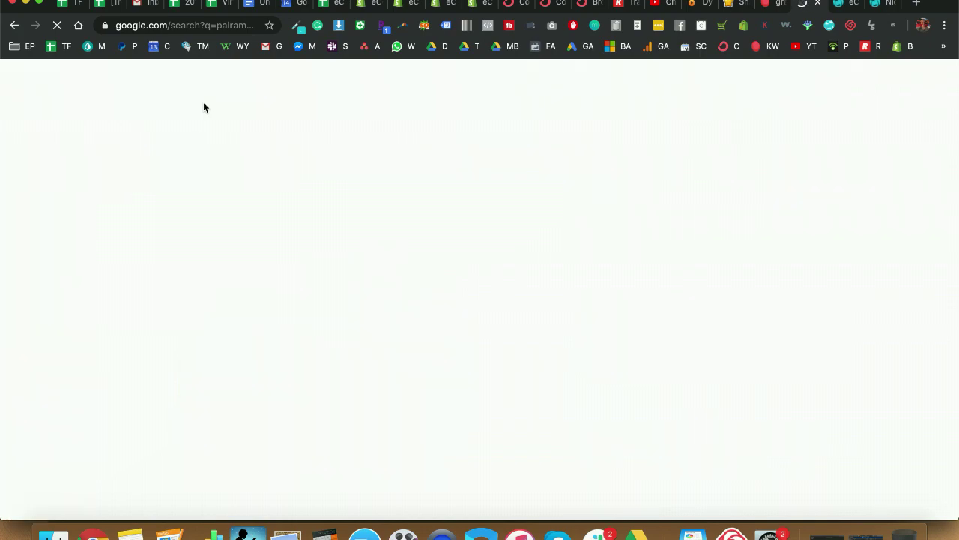
Step: Review the ads and organic results for the Palram search, and open palram.com's Commercial Greenhouse Plastic result
{"action": "scroll", "coordinate": [201, 290], "scroll_direction": "down", "scroll_amount": 5}
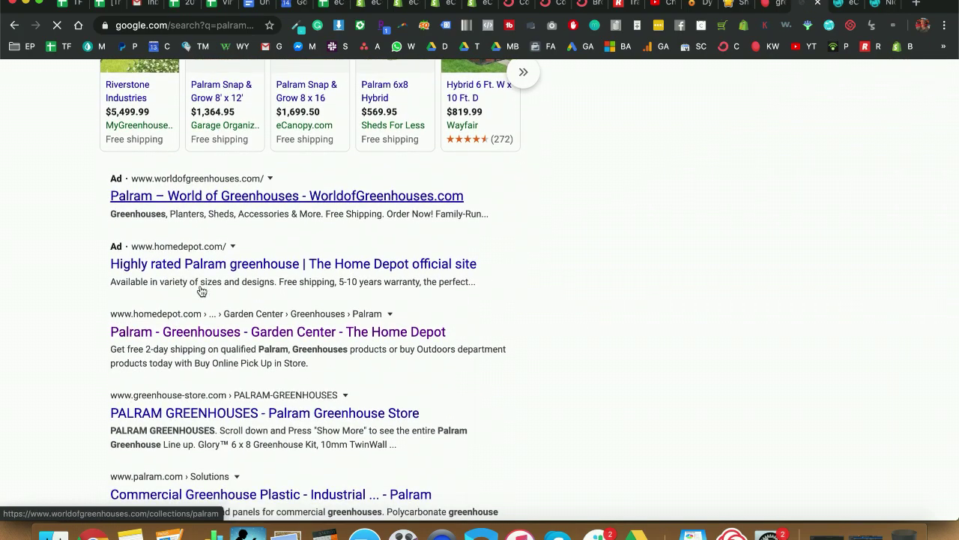
{"action": "scroll", "coordinate": [202, 307], "scroll_direction": "down", "scroll_amount": 3}
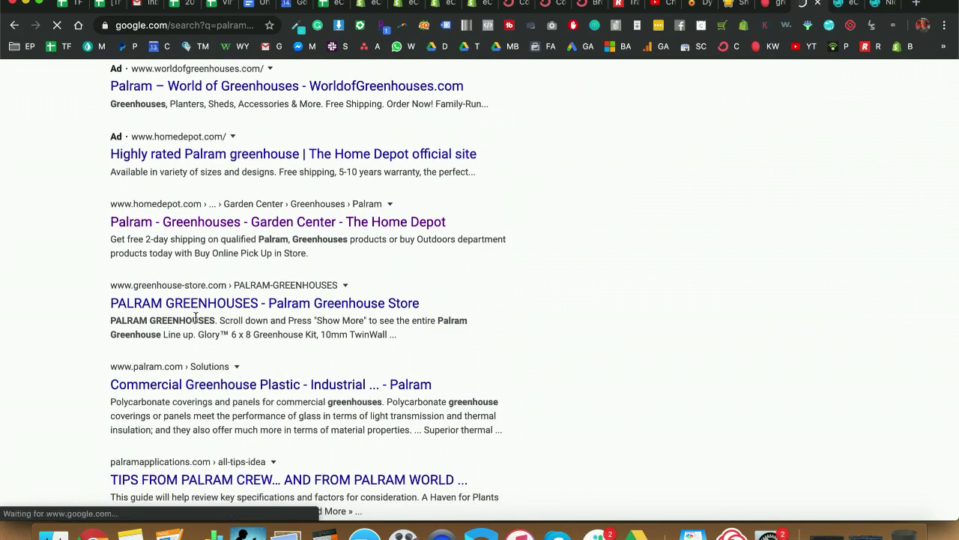
{"action": "scroll", "coordinate": [208, 296], "scroll_direction": "down", "scroll_amount": 3}
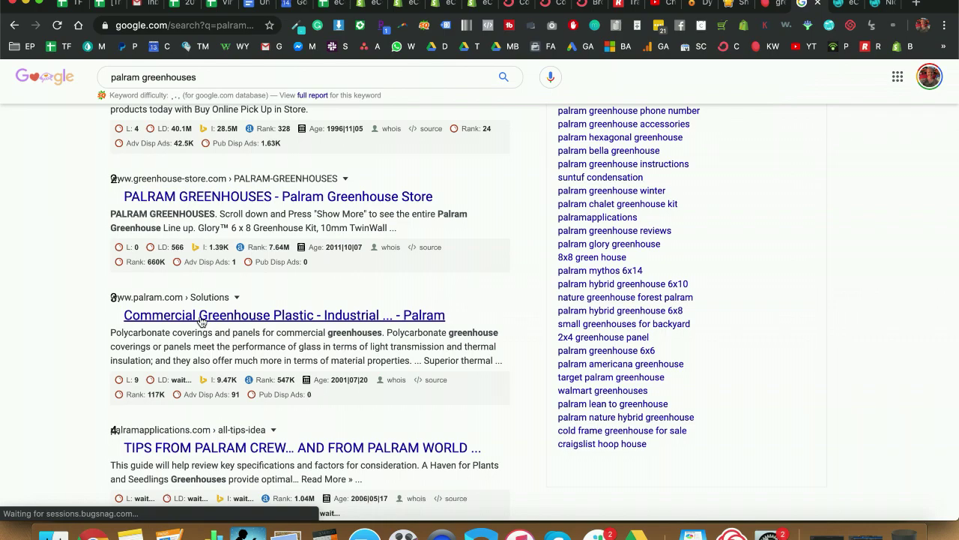
{"action": "left_click", "coordinate": [261, 315]}
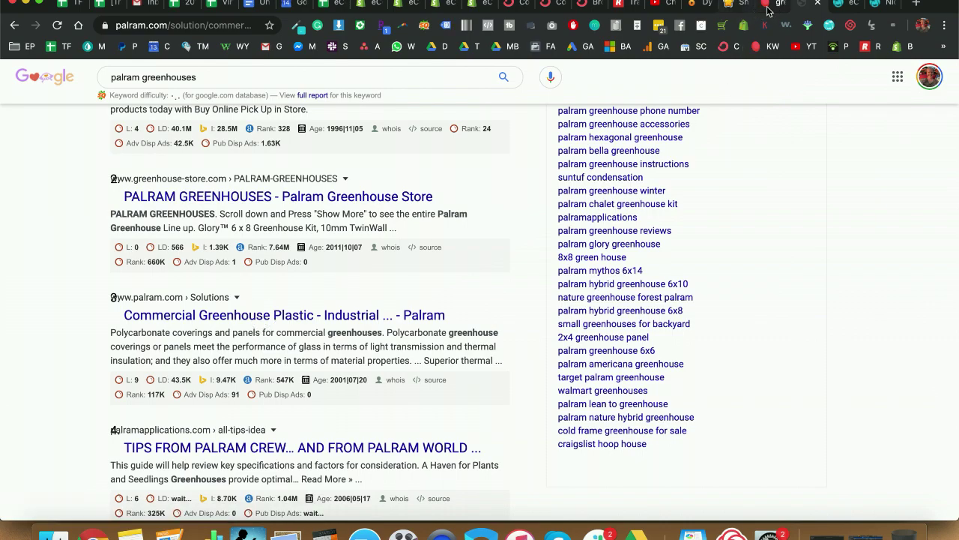
Step: Switch back to KWFinder and examine the related keywords from palram greenhouse down to homemade greenhouse for volume and difficulty
{"action": "left_click", "coordinate": [756, 11]}
{"action": "scroll", "coordinate": [137, 330], "scroll_direction": "down", "scroll_amount": 2}
{"action": "scroll", "coordinate": [137, 330], "scroll_direction": "down", "scroll_amount": 1}
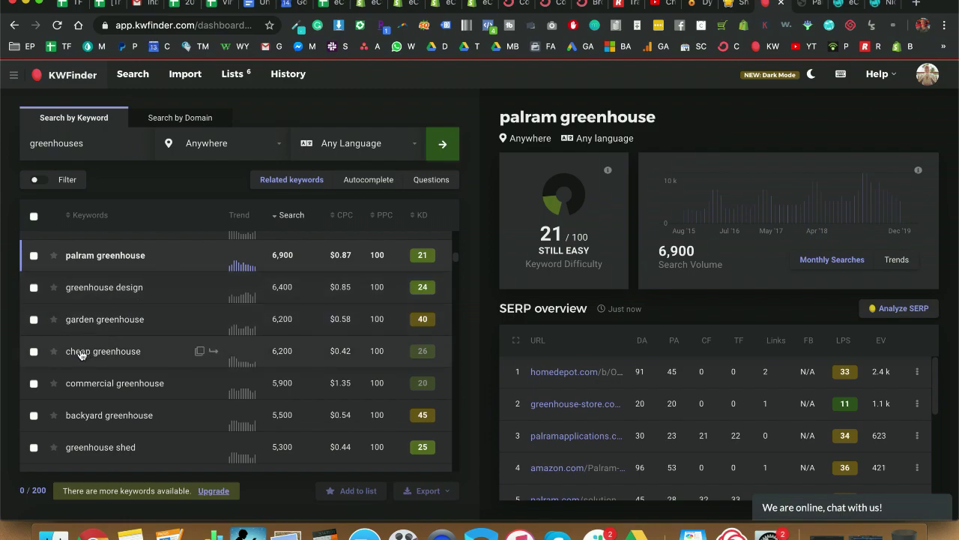
{"action": "scroll", "coordinate": [82, 345], "scroll_direction": "down", "scroll_amount": 1}
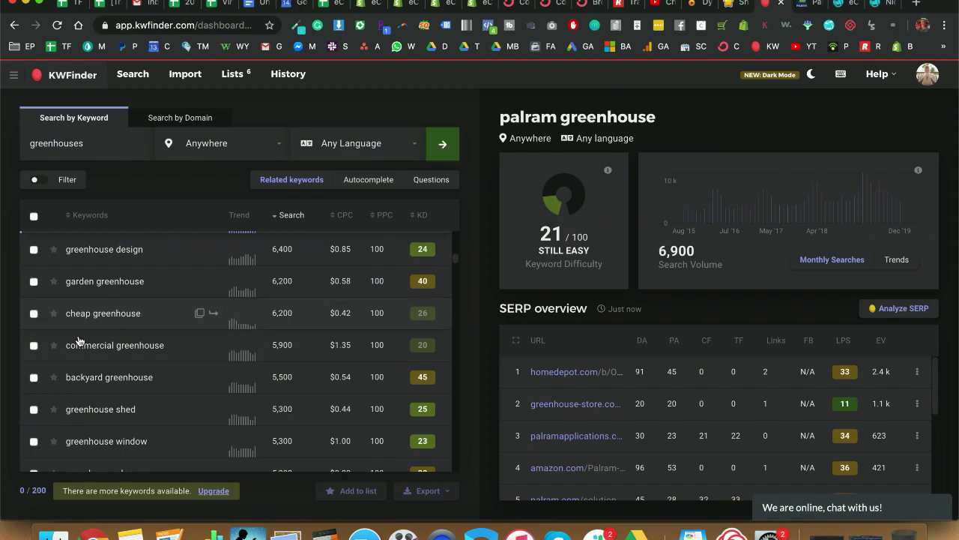
{"action": "scroll", "coordinate": [82, 348], "scroll_direction": "down", "scroll_amount": 1}
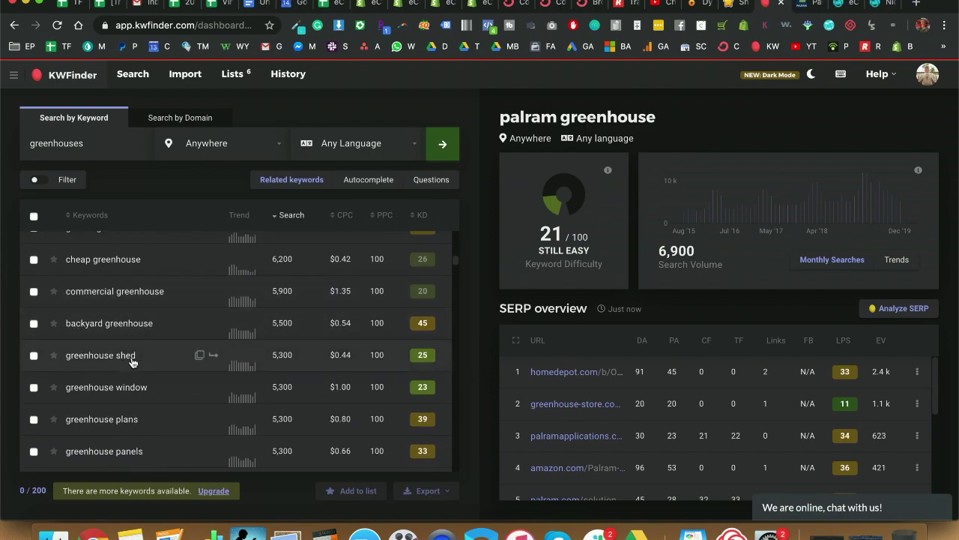
{"action": "scroll", "coordinate": [75, 360], "scroll_direction": "down", "scroll_amount": 1}
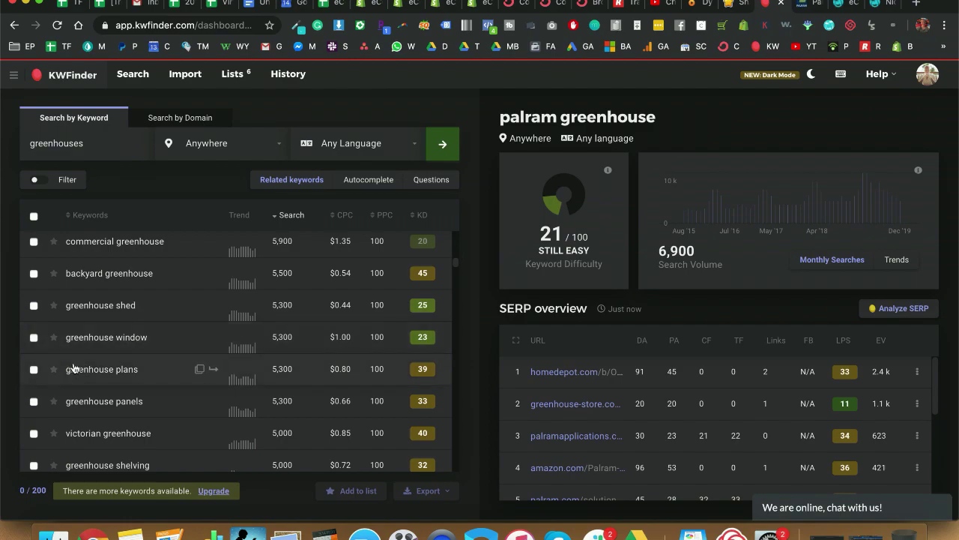
{"action": "scroll", "coordinate": [116, 371], "scroll_direction": "down", "scroll_amount": 1}
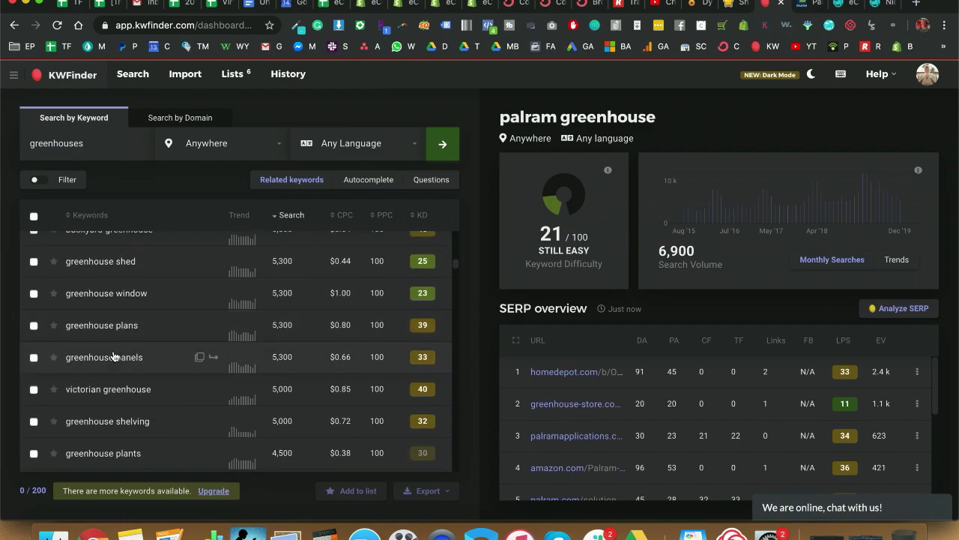
{"action": "scroll", "coordinate": [122, 391], "scroll_direction": "down", "scroll_amount": 1}
{"action": "scroll", "coordinate": [124, 392], "scroll_direction": "down", "scroll_amount": 2}
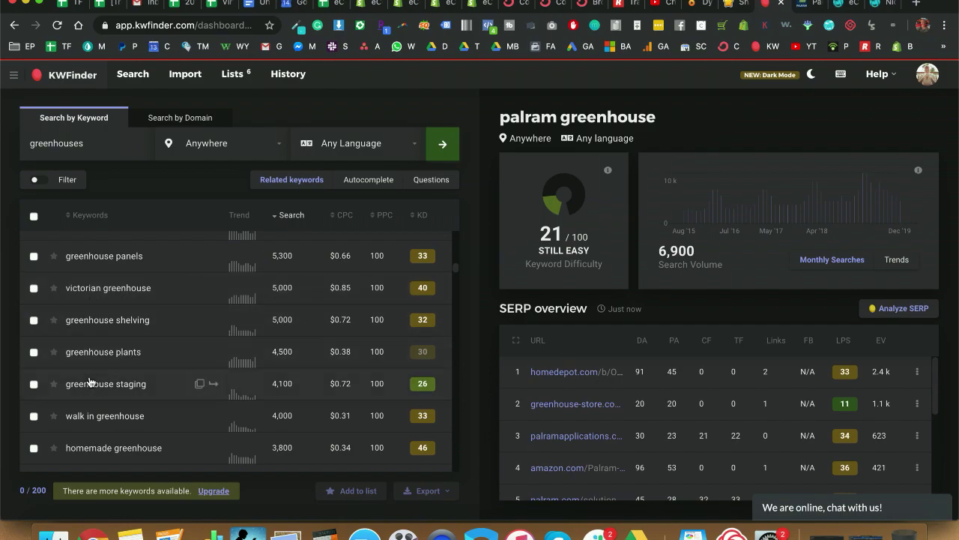
Step: Examine the lower-volume related keywords such as walk in greenhouse, greenhouse cover, pvc greenhouse and halls greenhouse
{"action": "scroll", "coordinate": [88, 382], "scroll_direction": "down", "scroll_amount": 5}
{"action": "scroll", "coordinate": [90, 382], "scroll_direction": "down", "scroll_amount": 5}
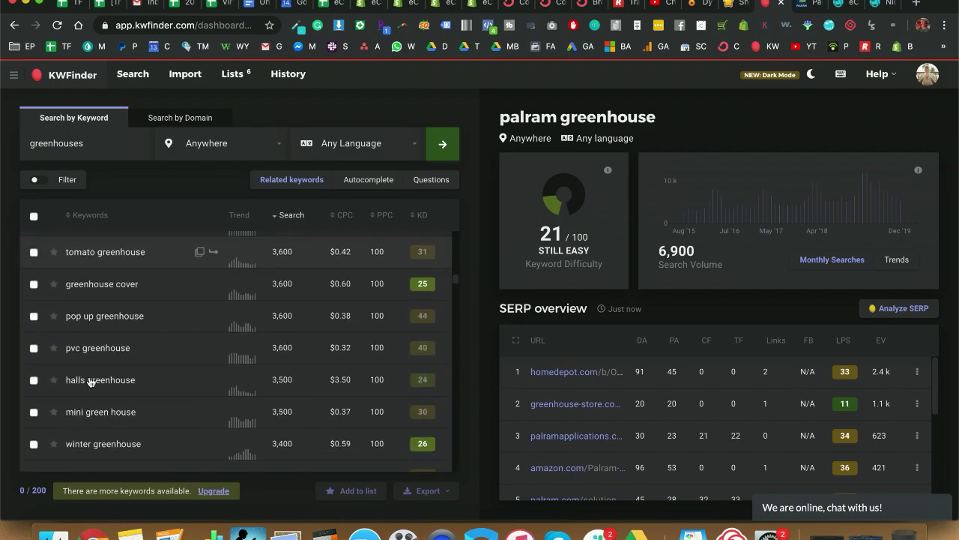
{"action": "scroll", "coordinate": [90, 382], "scroll_direction": "up", "scroll_amount": 5}
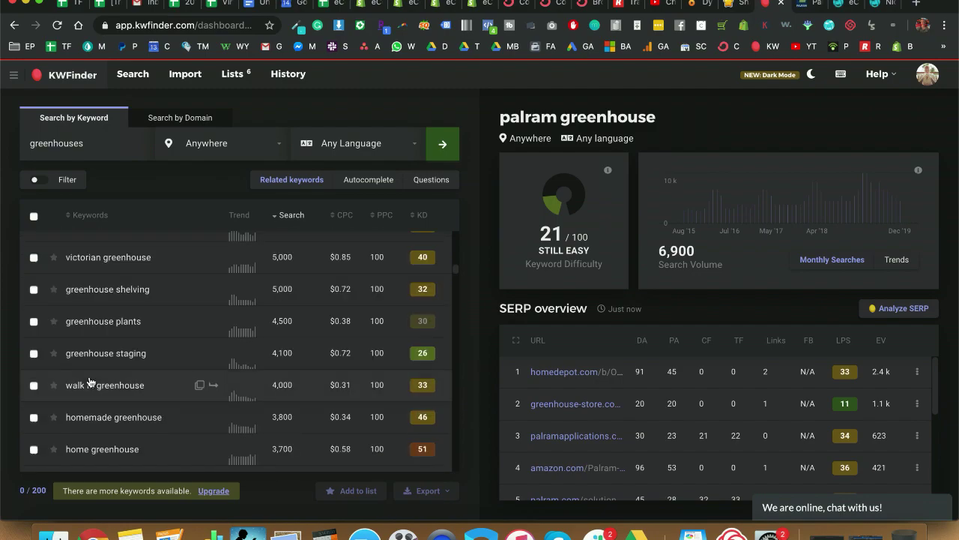
{"action": "scroll", "coordinate": [113, 347], "scroll_direction": "down", "scroll_amount": 1}
{"action": "scroll", "coordinate": [113, 347], "scroll_direction": "down", "scroll_amount": 2}
{"action": "scroll", "coordinate": [113, 347], "scroll_direction": "up", "scroll_amount": 6}
{"action": "scroll", "coordinate": [112, 347], "scroll_direction": "up", "scroll_amount": 1}
{"action": "scroll", "coordinate": [113, 347], "scroll_direction": "down", "scroll_amount": 8}
{"action": "scroll", "coordinate": [112, 347], "scroll_direction": "down", "scroll_amount": 6}
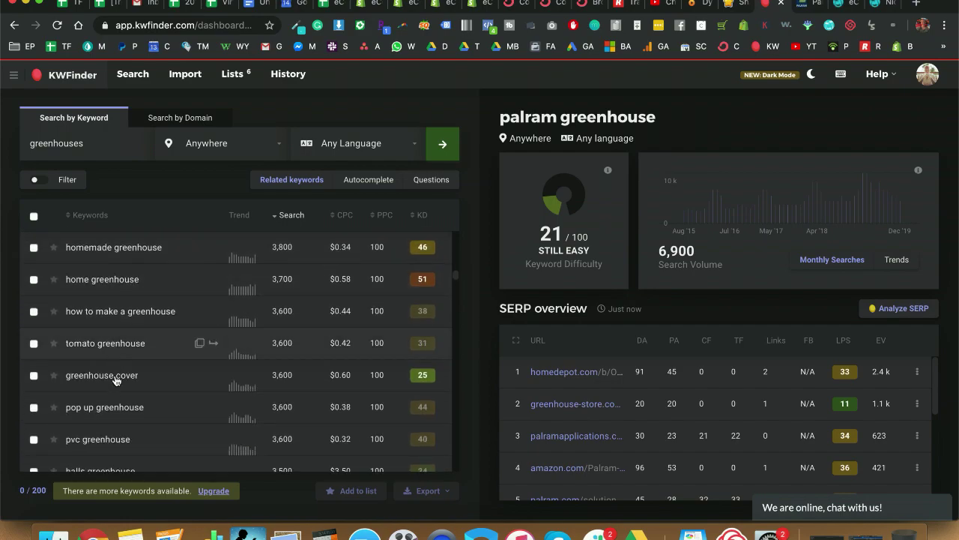
Step: Search KWFinder for the keyword "palram greenhouses"
{"action": "scroll", "coordinate": [116, 384], "scroll_direction": "down", "scroll_amount": 1}
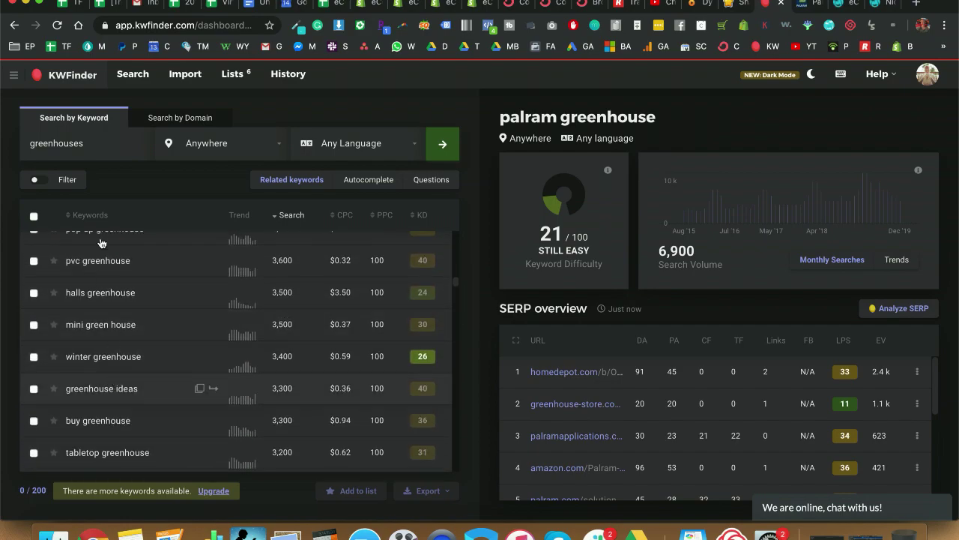
{"action": "left_click", "coordinate": [29, 139]}
{"action": "type", "text": ";al"}
{"action": "key", "text": "BackSpace"}
{"action": "key", "text": "BackSpace"}
{"action": "key", "text": "BackSpace"}
{"action": "type", "text": "palram"}
{"action": "key", "text": "Return"}
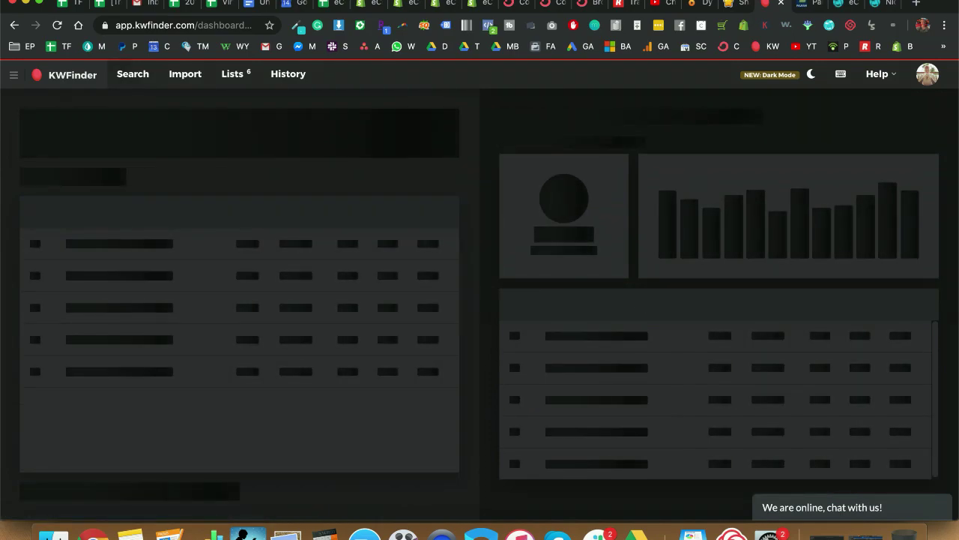
Step: Close the Palram website tab and return to the KWFinder results
{"action": "left_click", "coordinate": [805, 5]}
{"action": "key", "text": "super+w"}
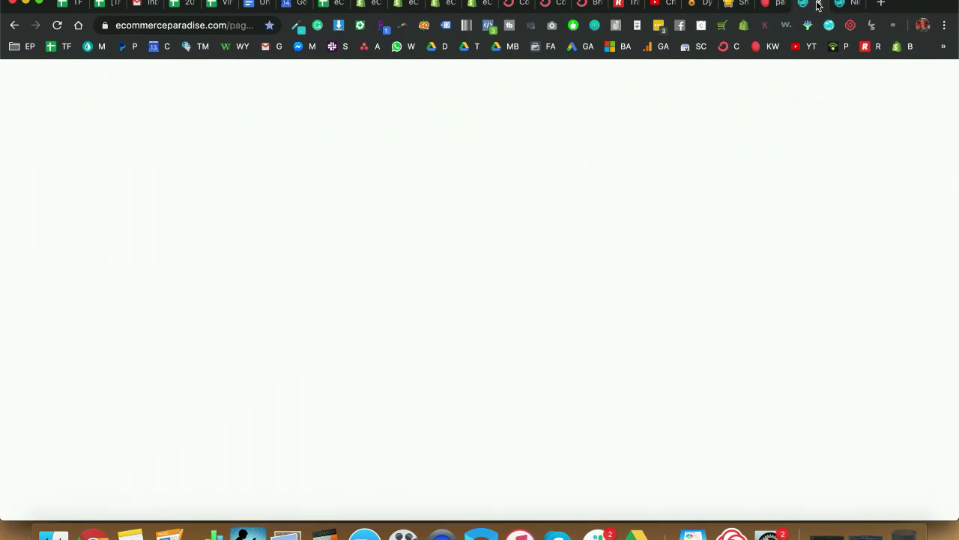
{"action": "left_click", "coordinate": [783, 6]}
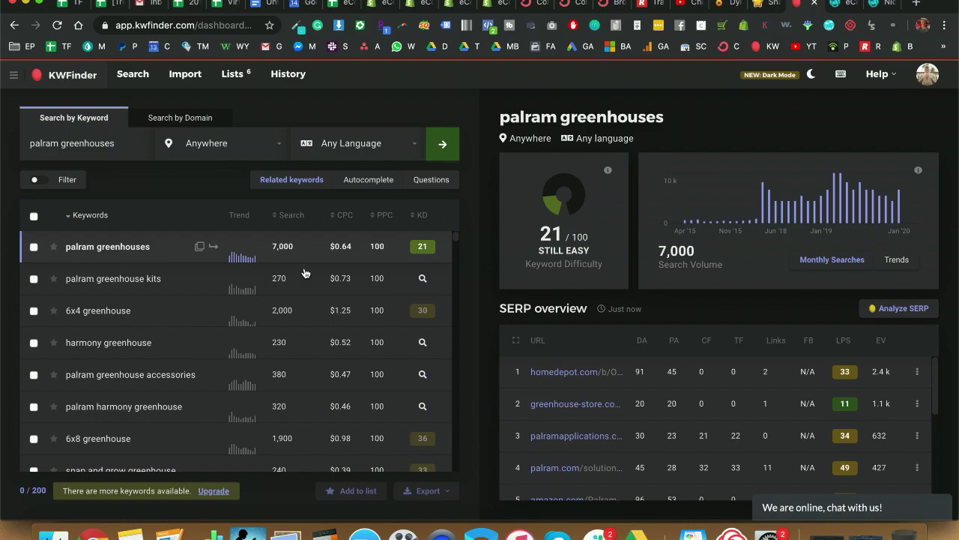
Step: Check the sites ranking for palram greenhouses in the SERP overview and open the greenhouseemporium.com result
{"action": "scroll", "coordinate": [577, 421], "scroll_direction": "down", "scroll_amount": 5}
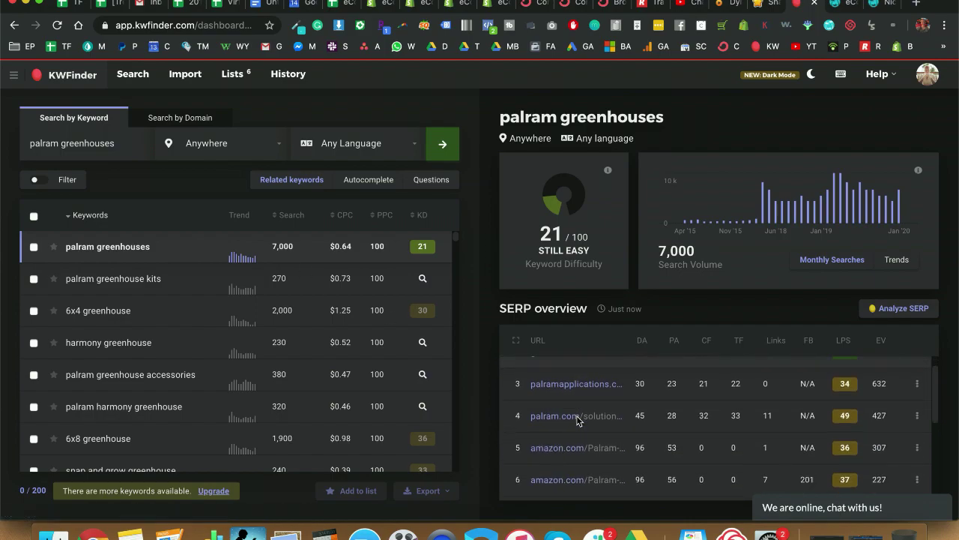
{"action": "scroll", "coordinate": [577, 421], "scroll_direction": "down", "scroll_amount": 1}
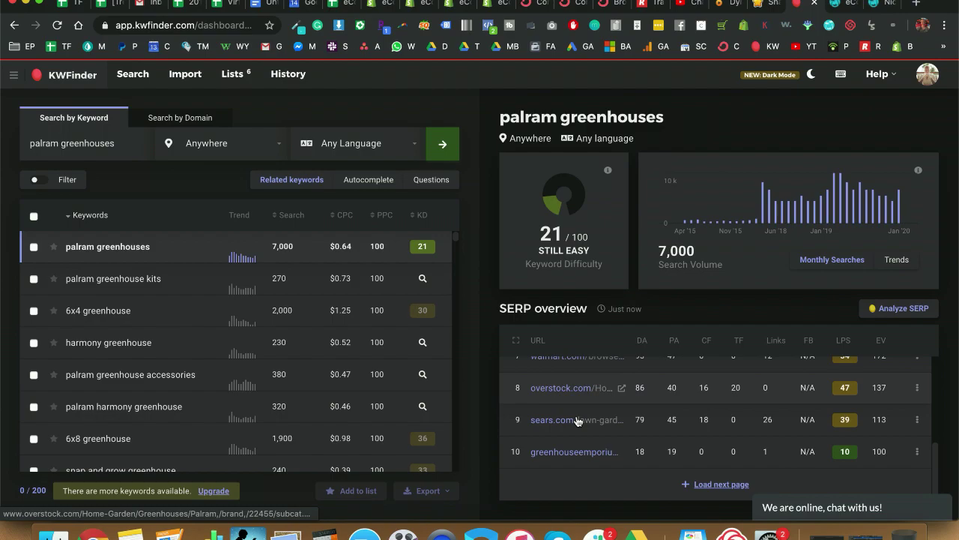
{"action": "left_click", "coordinate": [572, 453]}
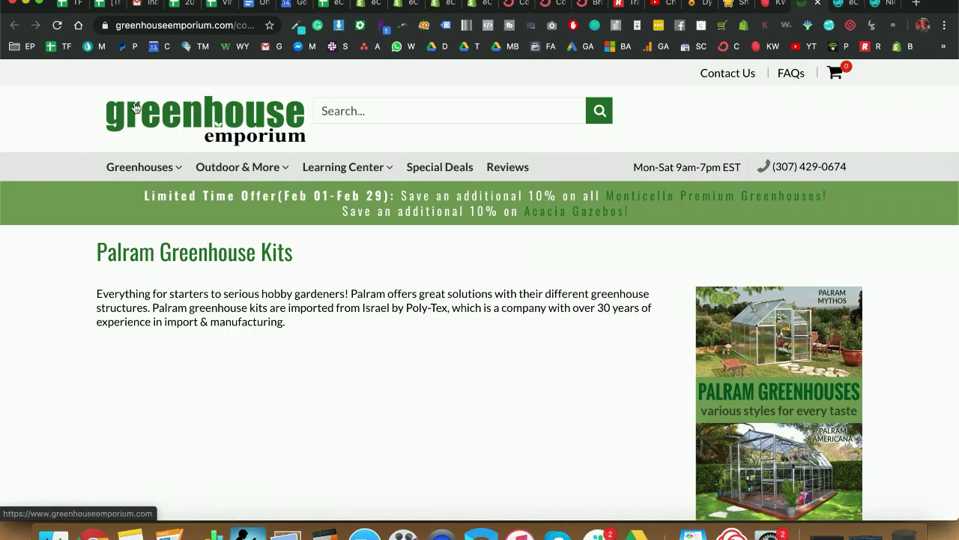
Step: Review the Palram Greenhouse Kits products and prices, plus the store's brands and categories under Greenhouses and Outdoor & More
{"action": "scroll", "coordinate": [372, 280], "scroll_direction": "down", "scroll_amount": 10}
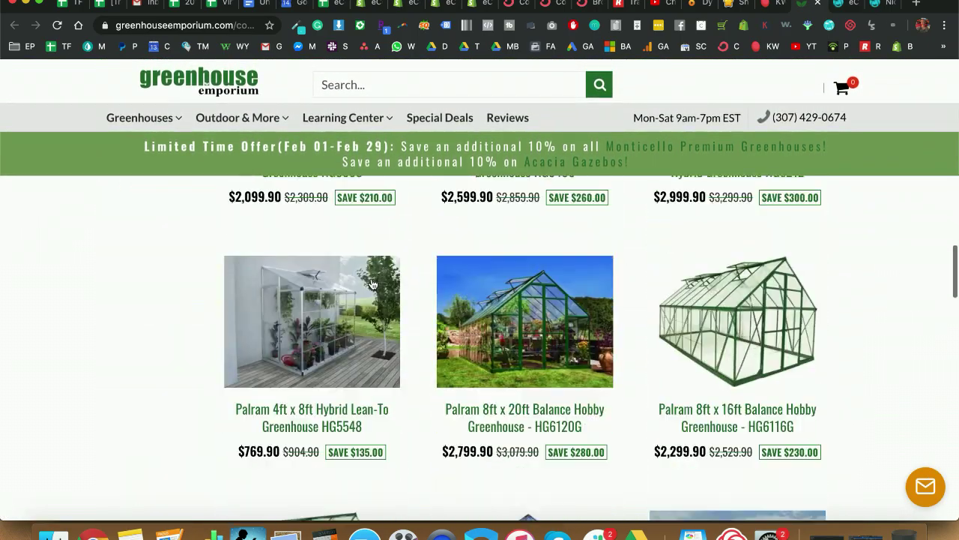
{"action": "scroll", "coordinate": [373, 284], "scroll_direction": "down", "scroll_amount": 15}
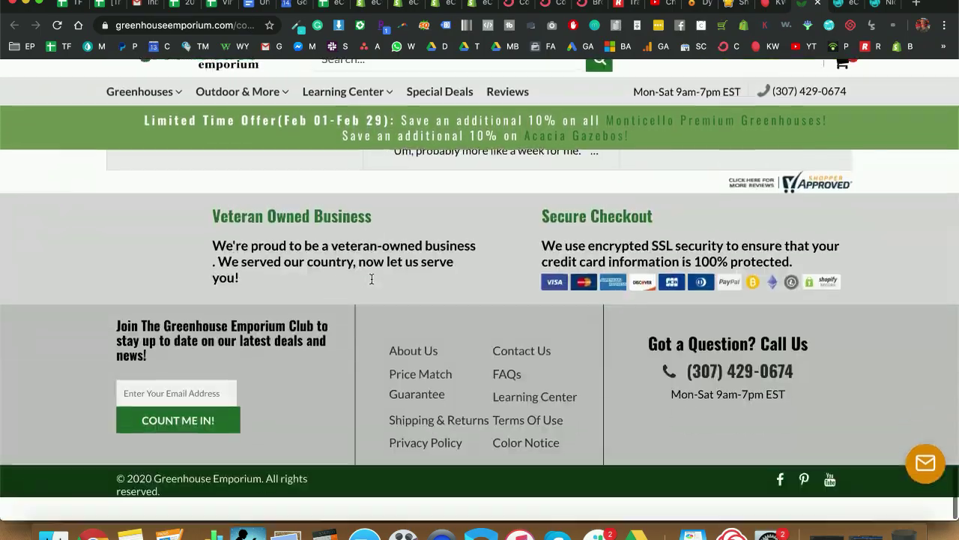
{"action": "scroll", "coordinate": [472, 346], "scroll_direction": "up", "scroll_amount": 5}
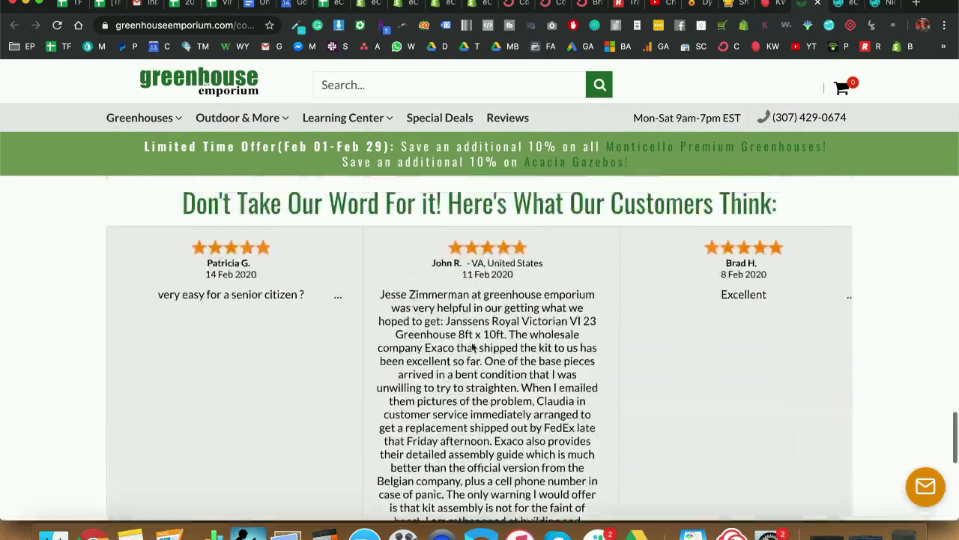
{"action": "scroll", "coordinate": [472, 347], "scroll_direction": "up", "scroll_amount": 10}
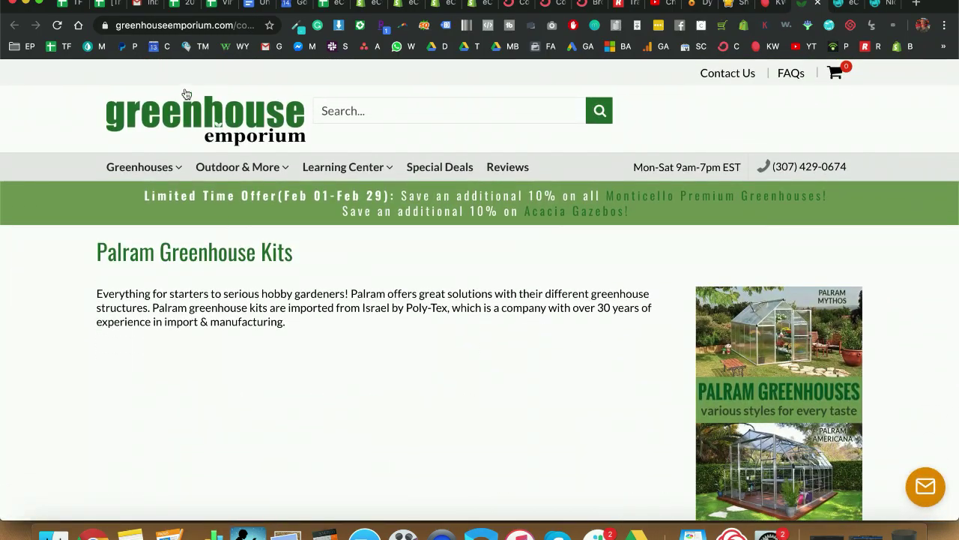
{"action": "mouse_move", "coordinate": [171, 174]}
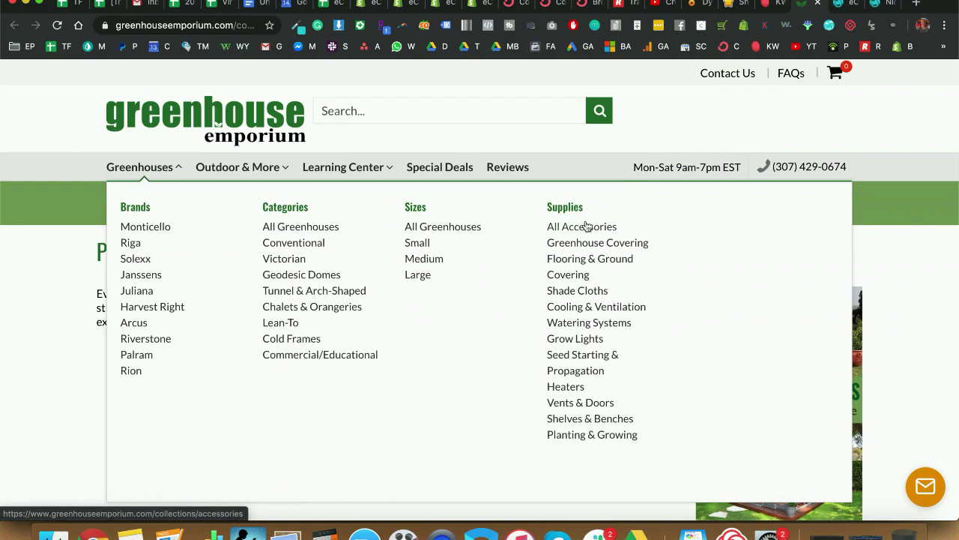
{"action": "mouse_move", "coordinate": [264, 164]}
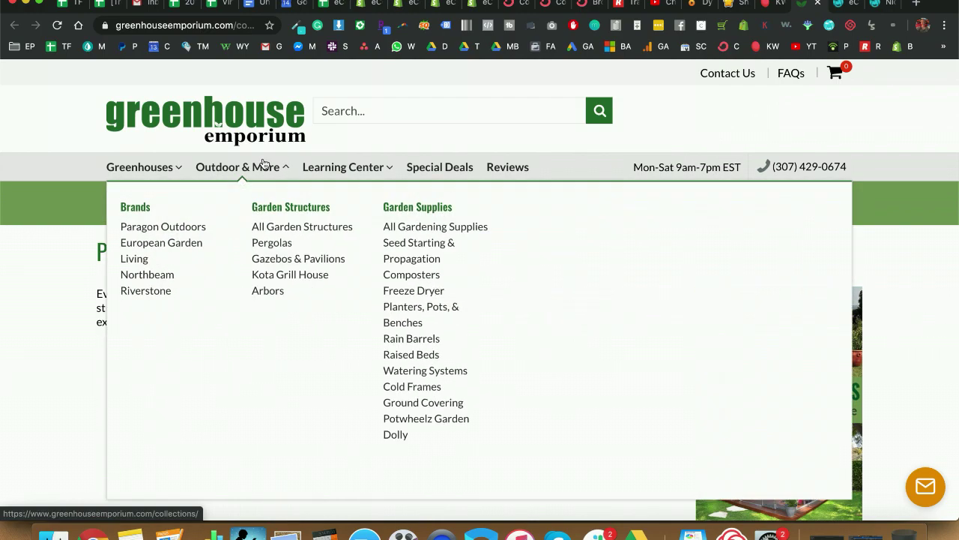
{"action": "mouse_move", "coordinate": [369, 182]}
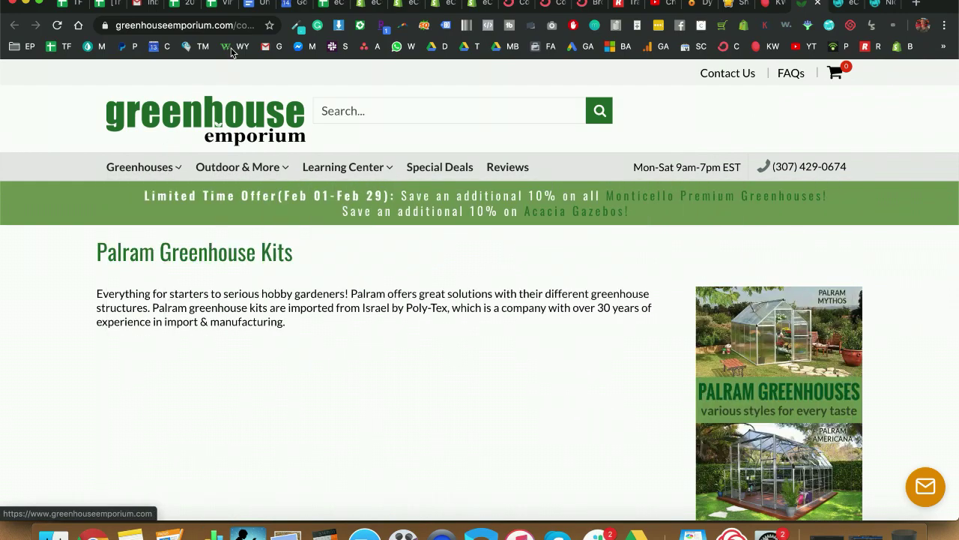
Step: Try to reach the store's general collections page by trimming palram-greenhouse-kits from the page address and loading it
{"action": "left_click", "coordinate": [236, 27]}
{"action": "left_click_drag", "start_coordinate": [224, 25], "coordinate": [319, 24]}
{"action": "left_click", "coordinate": [184, 26]}
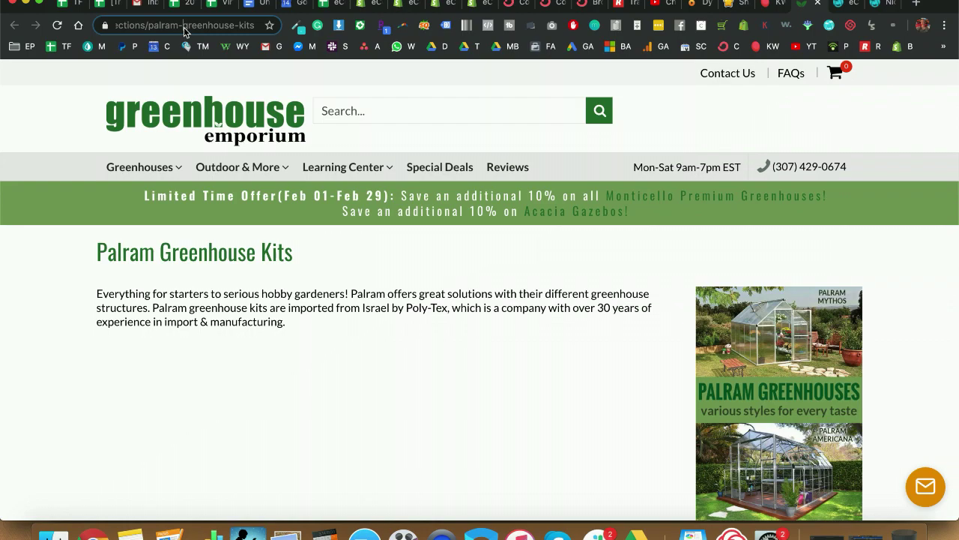
{"action": "key", "text": "BackSpace"}
{"action": "key", "text": "BackSpace"}
{"action": "key", "text": "BackSpace"}
{"action": "key", "text": "BackSpace"}
{"action": "key", "text": "BackSpace"}
{"action": "key", "text": "BackSpace"}
{"action": "key", "text": "BackSpace"}
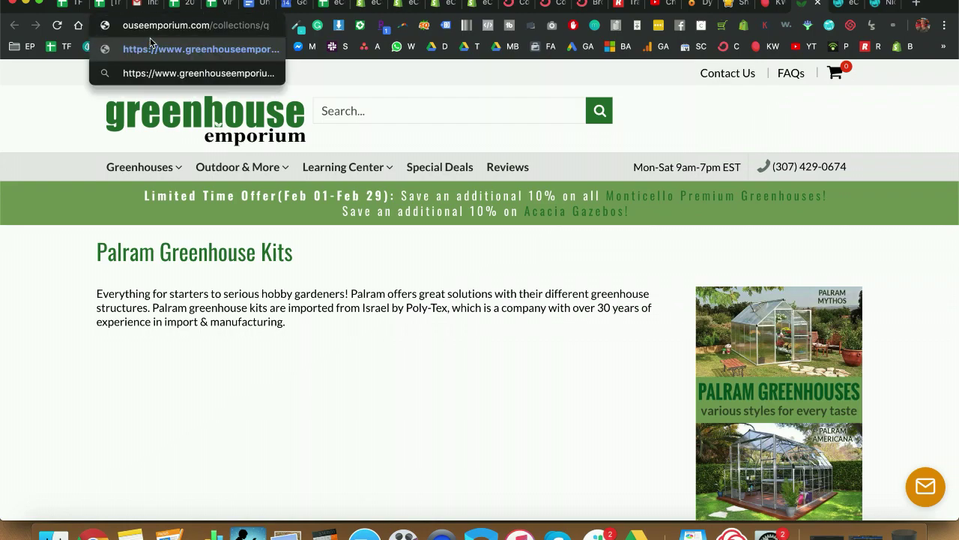
{"action": "key", "text": "Return"}
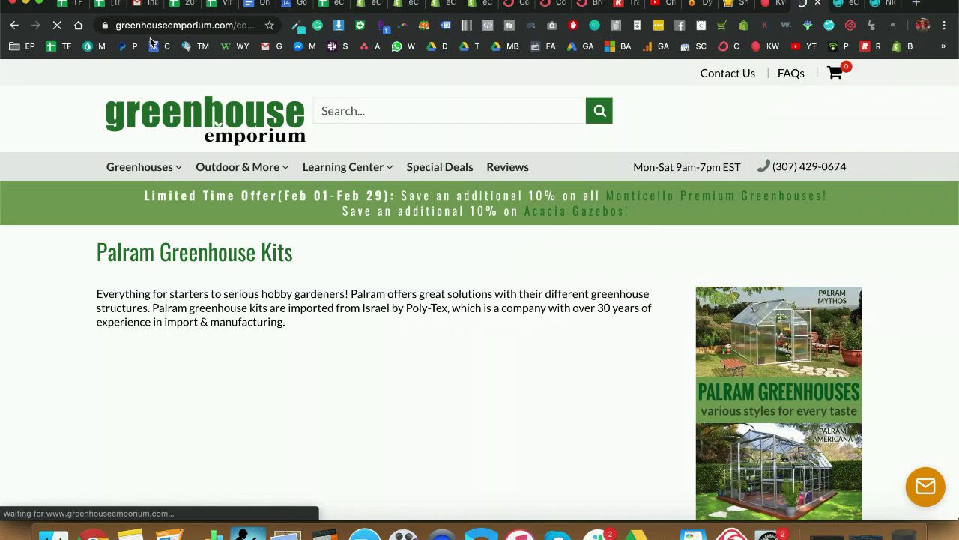
{"action": "scroll", "coordinate": [224, 177], "scroll_direction": "down", "scroll_amount": 5}
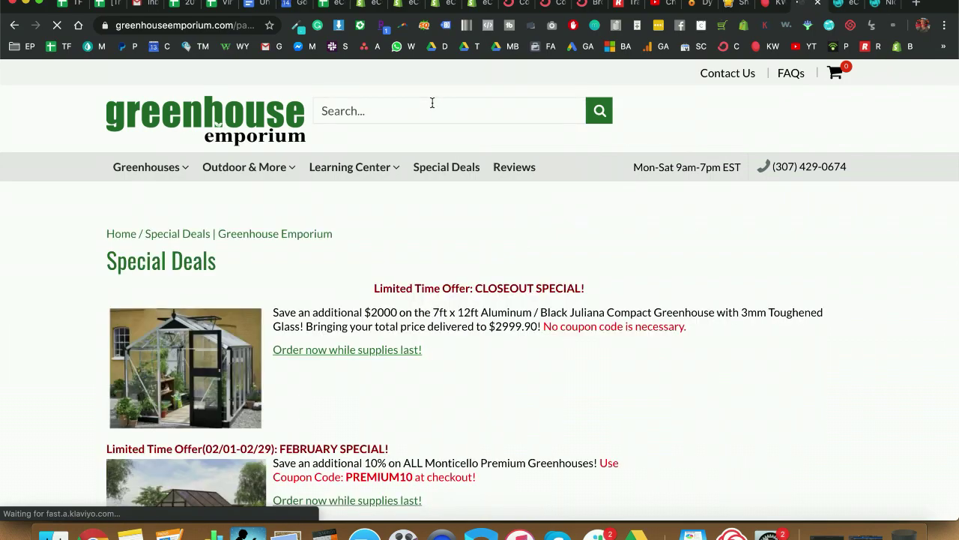
Step: Search the Greenhouse Emporium store for "suppliers" and look through the full list of results
{"action": "left_click", "coordinate": [432, 102]}
{"action": "type", "text": "suppliers"}
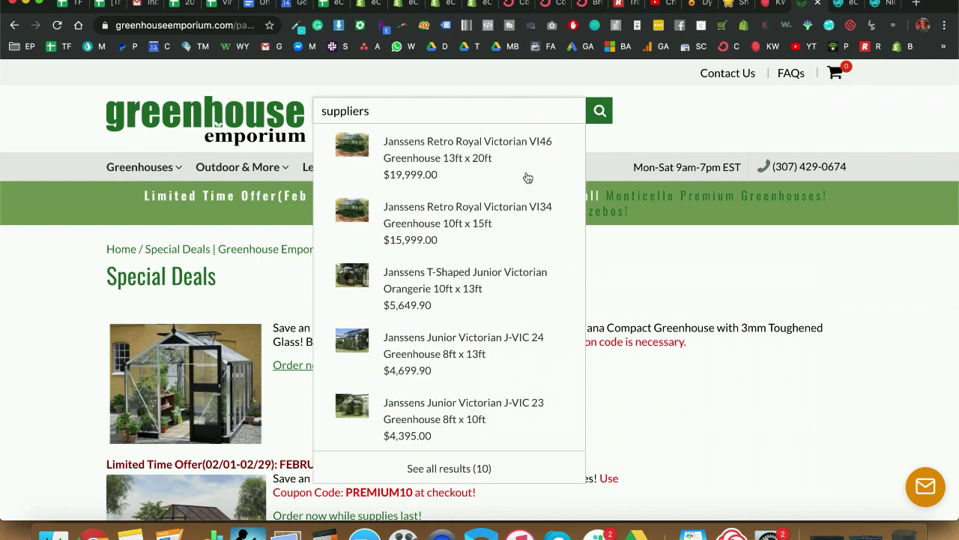
{"action": "left_click", "coordinate": [452, 475]}
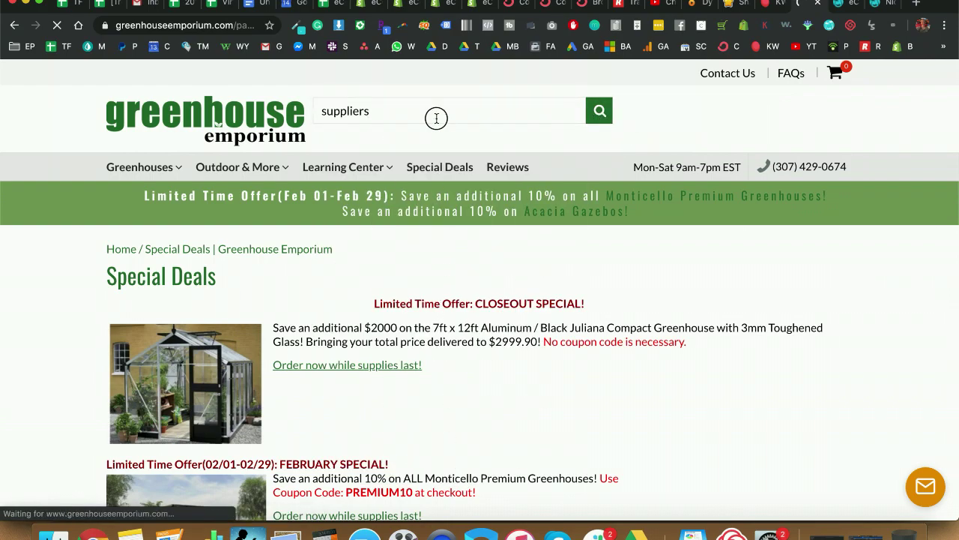
{"action": "left_click", "coordinate": [436, 118]}
{"action": "left_click", "coordinate": [452, 469]}
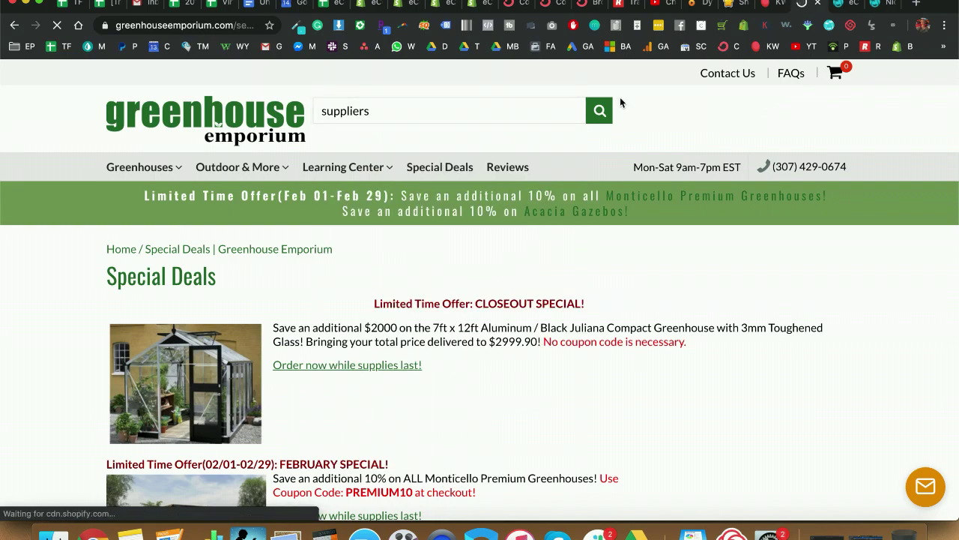
{"action": "scroll", "coordinate": [388, 353], "scroll_direction": "down", "scroll_amount": 15}
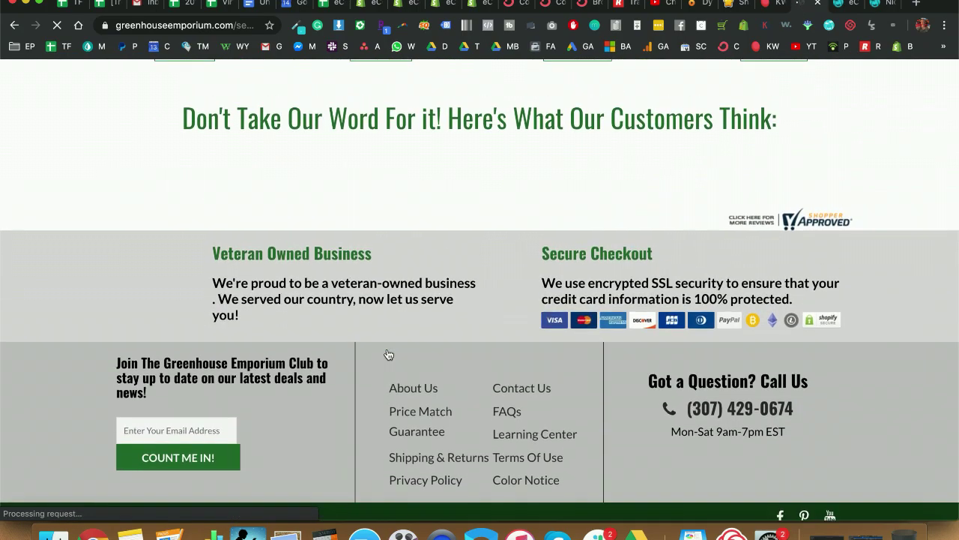
{"action": "scroll", "coordinate": [387, 353], "scroll_direction": "up", "scroll_amount": 15}
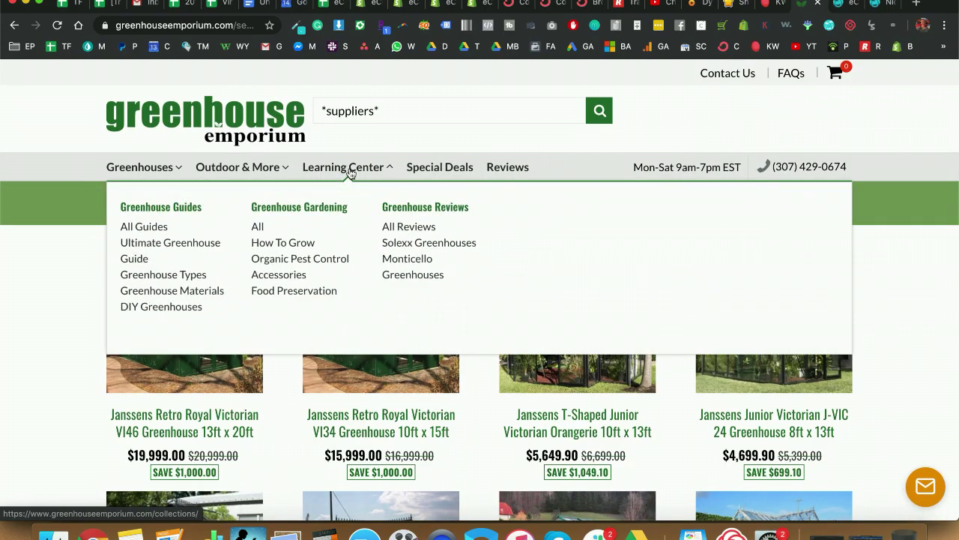
Step: Highlight the greenhouse brands the store carries, from Monticello to Rion, to use as a supplier list
{"action": "mouse_move", "coordinate": [155, 167]}
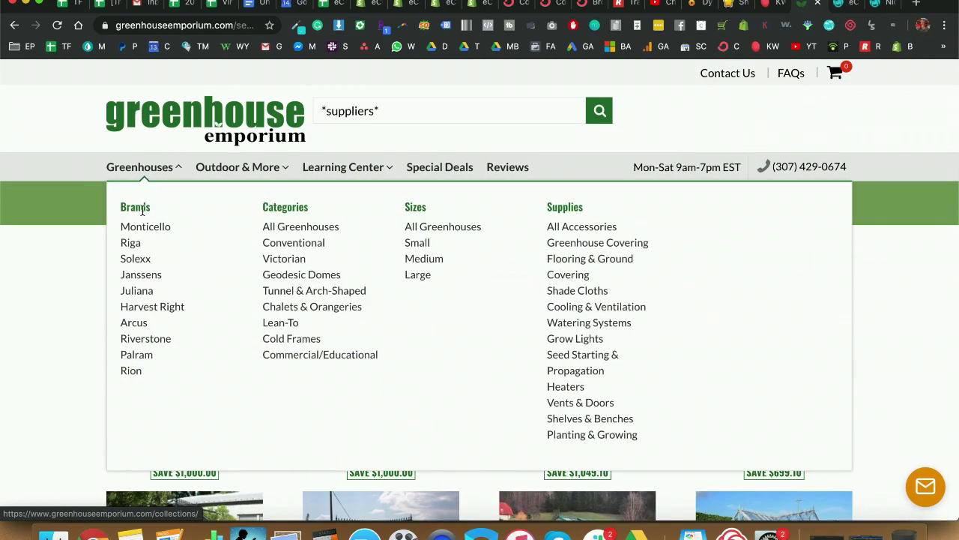
{"action": "left_click_drag", "start_coordinate": [153, 223], "coordinate": [152, 368]}
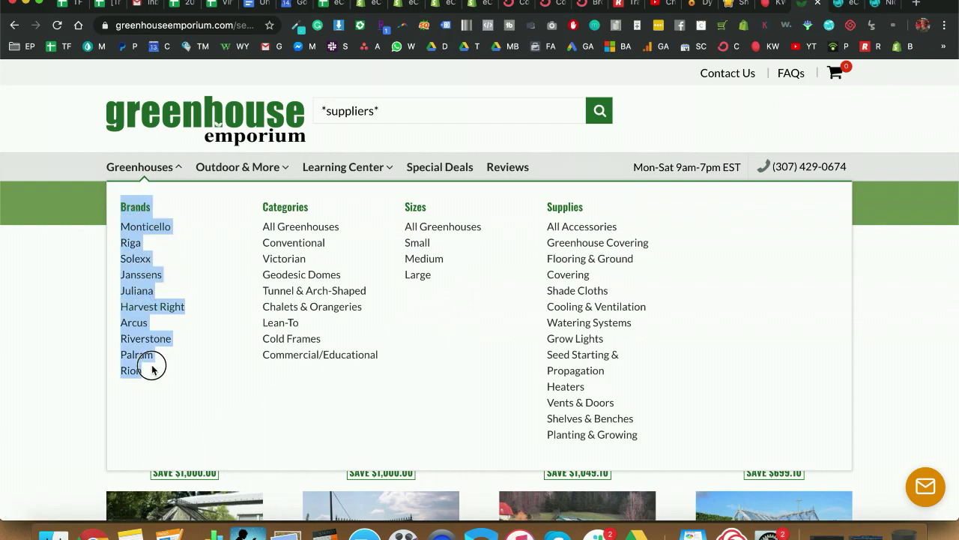
{"action": "left_click_drag", "start_coordinate": [119, 203], "coordinate": [206, 300]}
{"action": "mouse_move", "coordinate": [140, 167]}
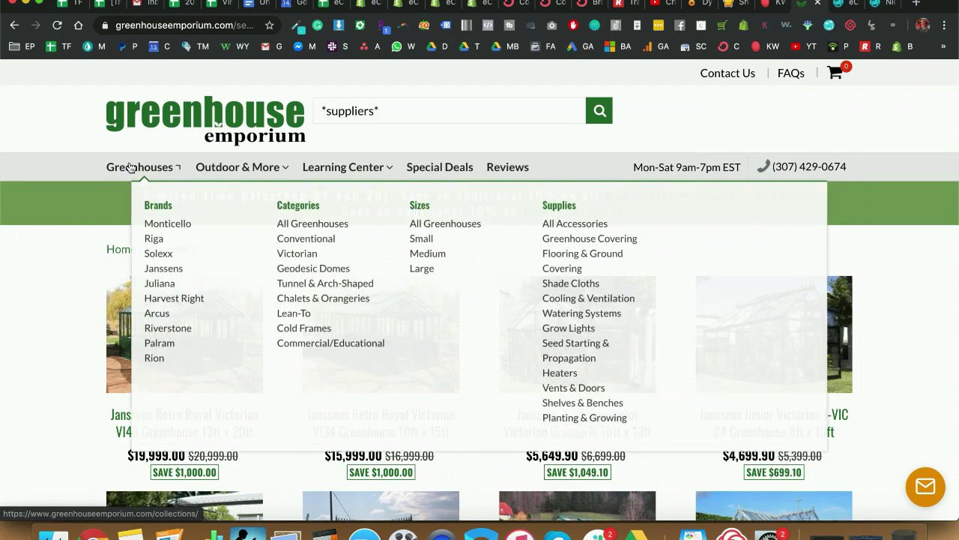
{"action": "left_click_drag", "start_coordinate": [118, 205], "coordinate": [180, 347]}
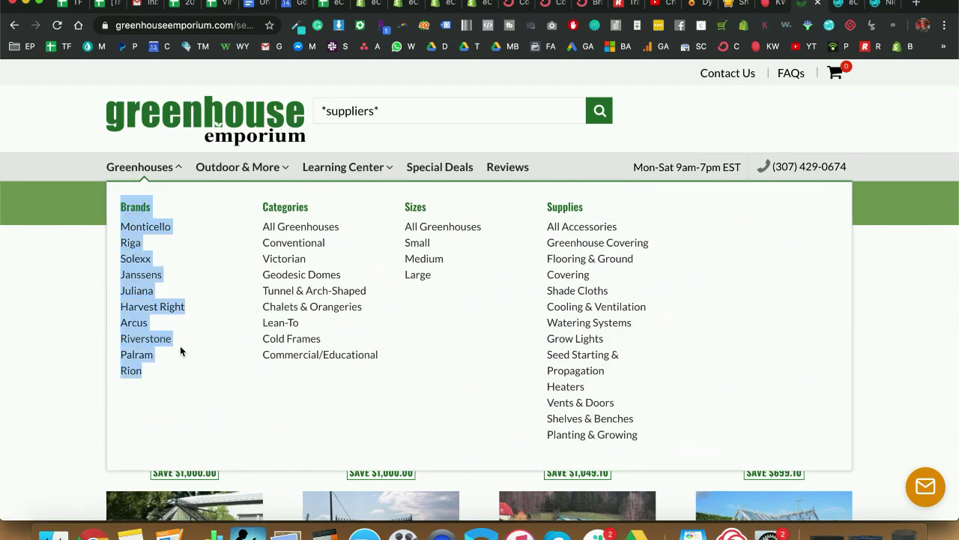
Step: Highlight the Outdoor & More brands from Paragon Outdoors to Riverstone, and compare them with the greenhouse brands
{"action": "mouse_move", "coordinate": [233, 183]}
{"action": "left_click_drag", "start_coordinate": [119, 205], "coordinate": [176, 292]}
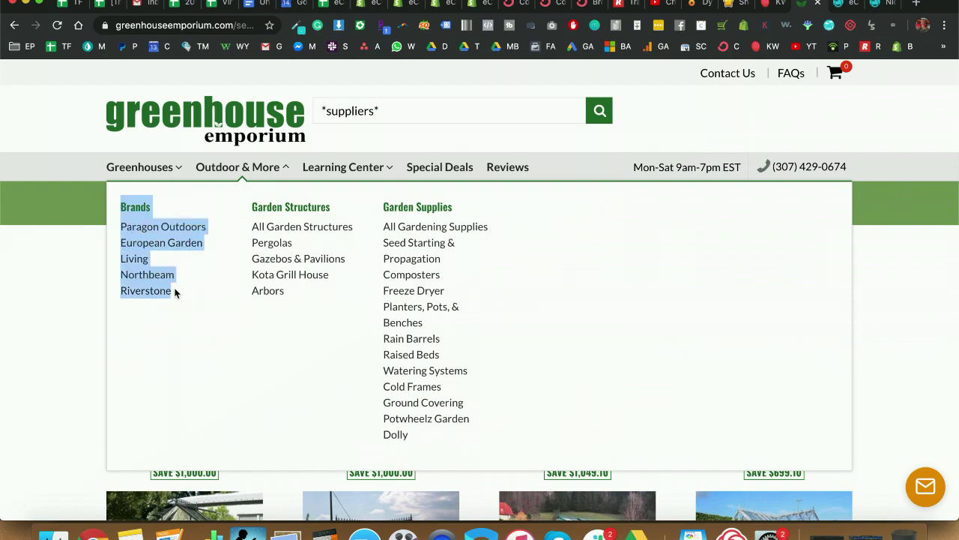
{"action": "mouse_move", "coordinate": [147, 179]}
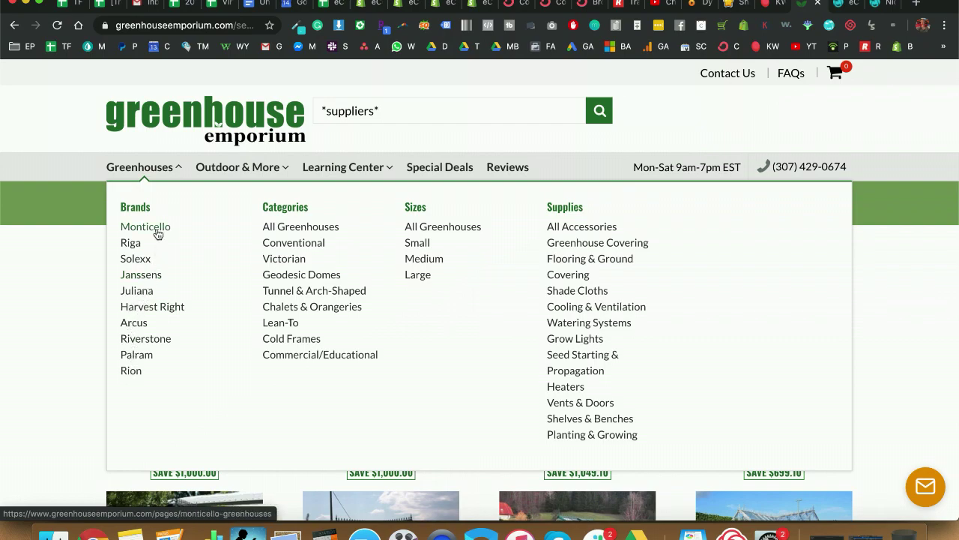
{"action": "mouse_move", "coordinate": [203, 173]}
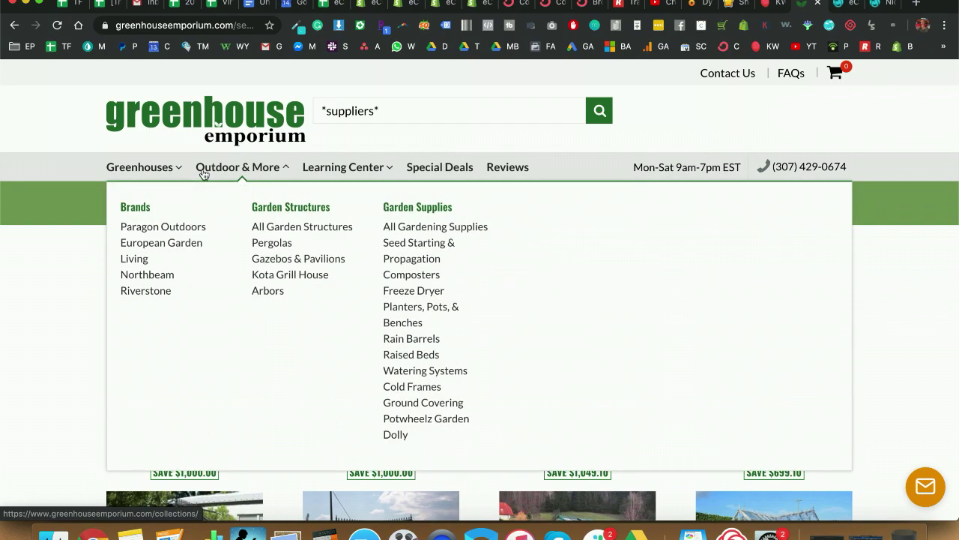
{"action": "scroll", "coordinate": [13, 299], "scroll_direction": "down", "scroll_amount": 3}
{"action": "scroll", "coordinate": [12, 302], "scroll_direction": "up", "scroll_amount": 3}
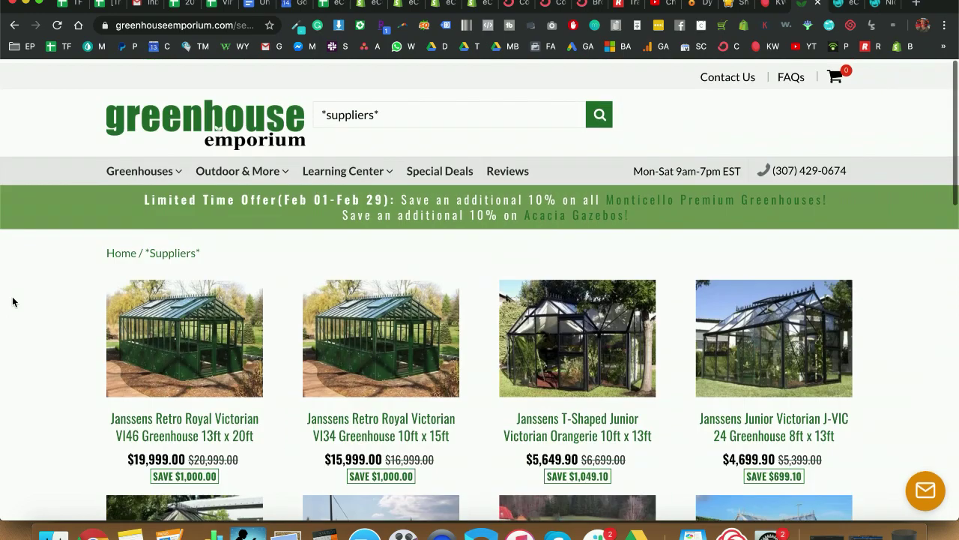
Step: Switch back to KWFinder and sort the related keywords by search volume, highest first
{"action": "left_click", "coordinate": [775, 5]}
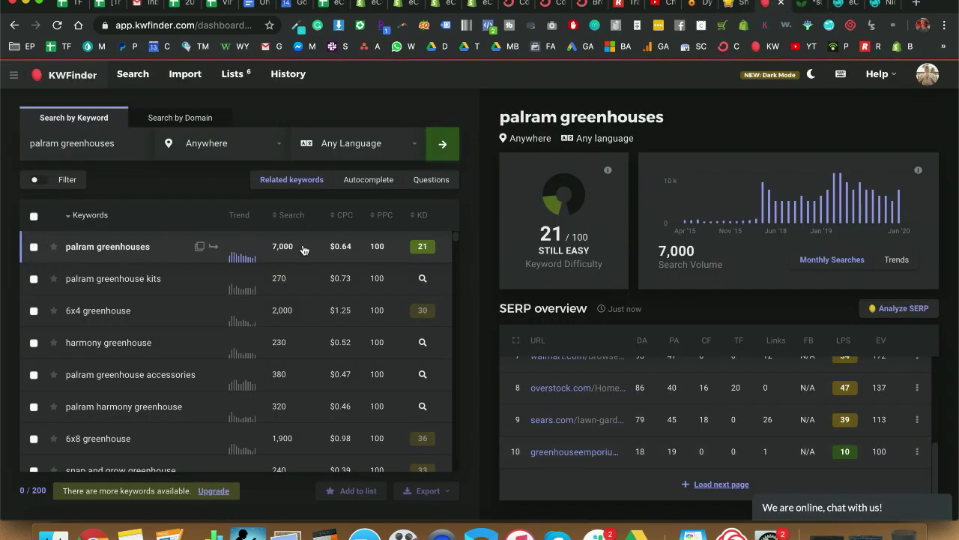
{"action": "left_click", "coordinate": [288, 215]}
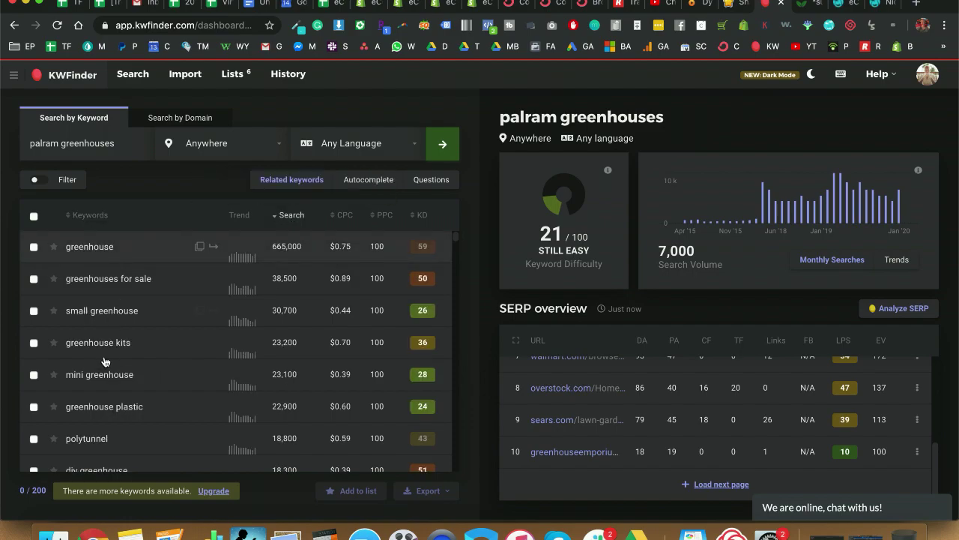
{"action": "scroll", "coordinate": [105, 362], "scroll_direction": "down", "scroll_amount": 3}
Step: Return to Greenhouse Emporium and open the Riverstone greenhouse brand page
{"action": "left_click", "coordinate": [808, 5]}
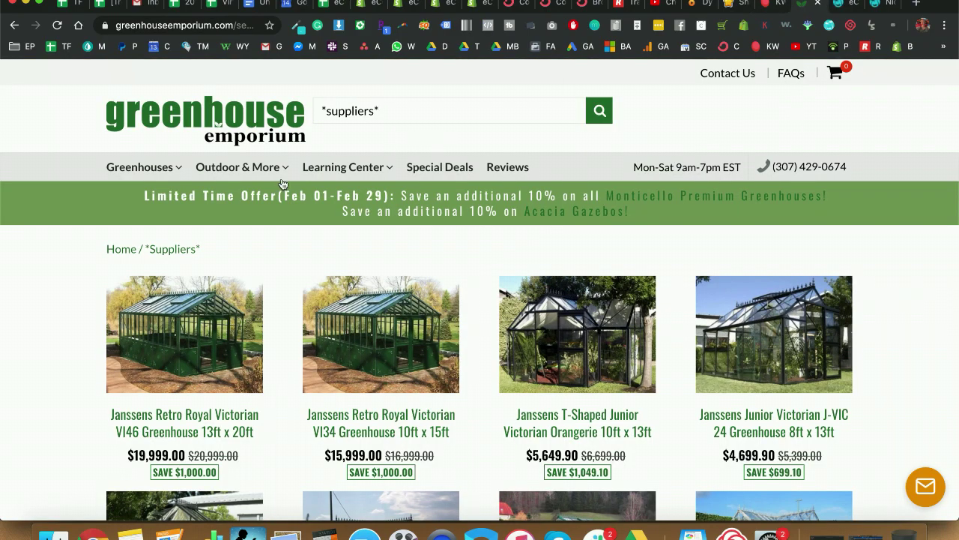
{"action": "left_click", "coordinate": [139, 343]}
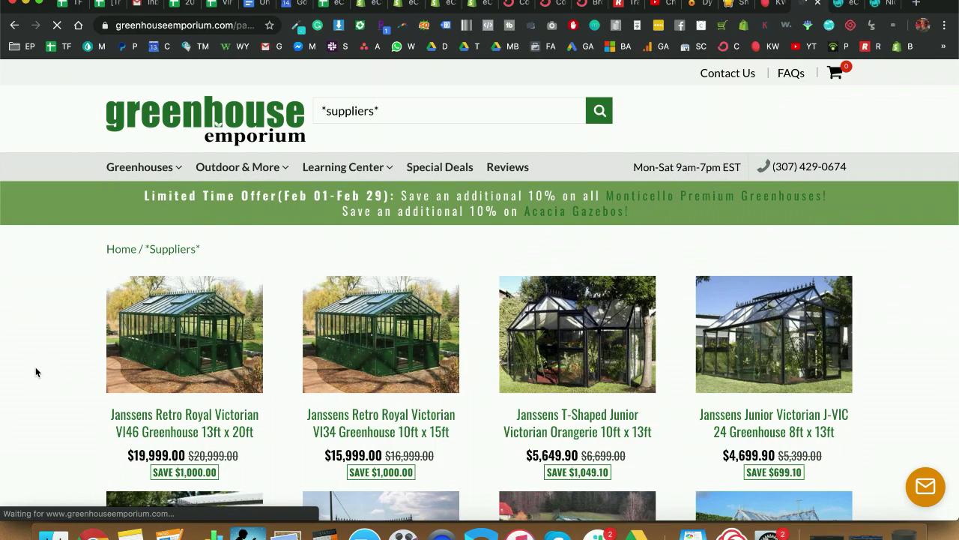
Step: Look through the Palram greenhouse kits and open the Palram Hybrid 6ft x 10ft Hobby Greenhouse-HG5510 product page
{"action": "scroll", "coordinate": [35, 371], "scroll_direction": "down", "scroll_amount": 10}
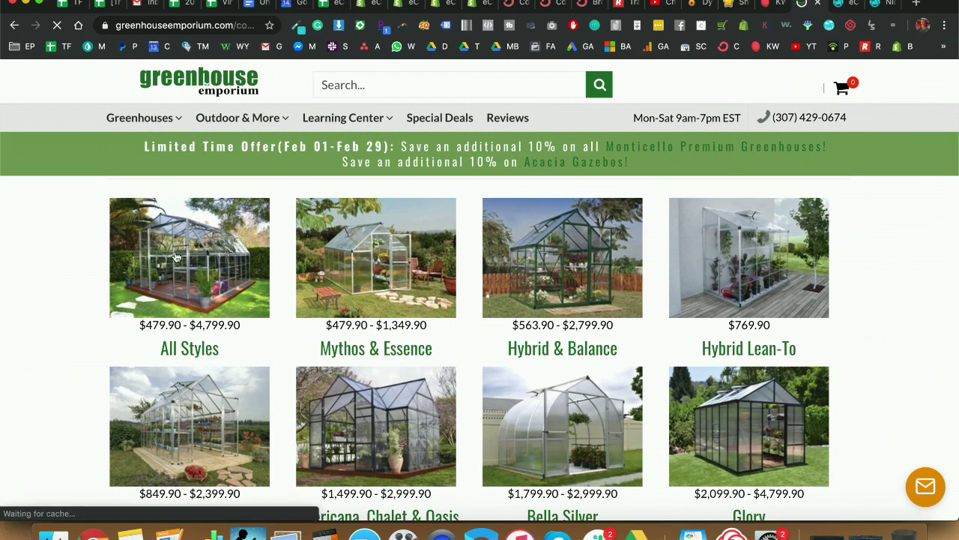
{"action": "scroll", "coordinate": [175, 257], "scroll_direction": "up", "scroll_amount": 10}
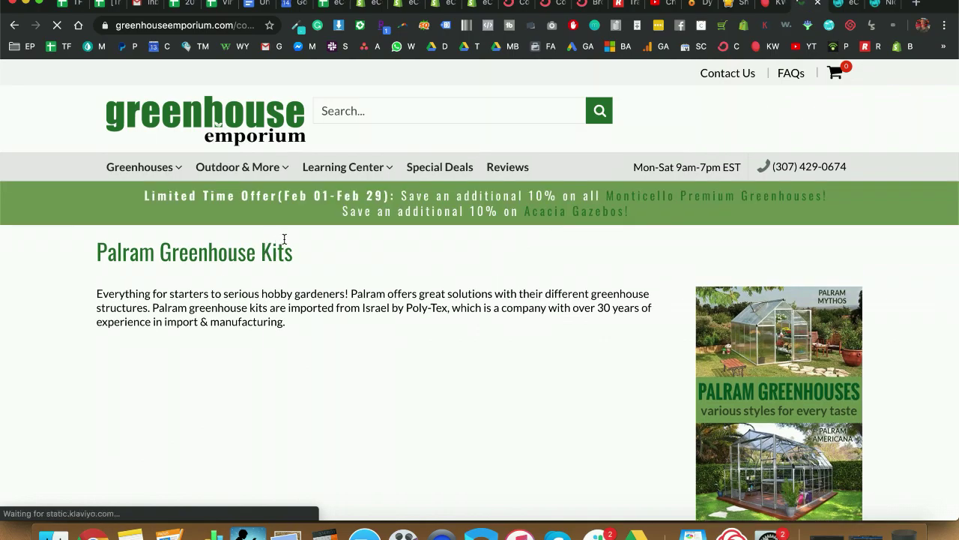
{"action": "scroll", "coordinate": [207, 257], "scroll_direction": "down", "scroll_amount": 5}
{"action": "scroll", "coordinate": [207, 259], "scroll_direction": "up", "scroll_amount": 5}
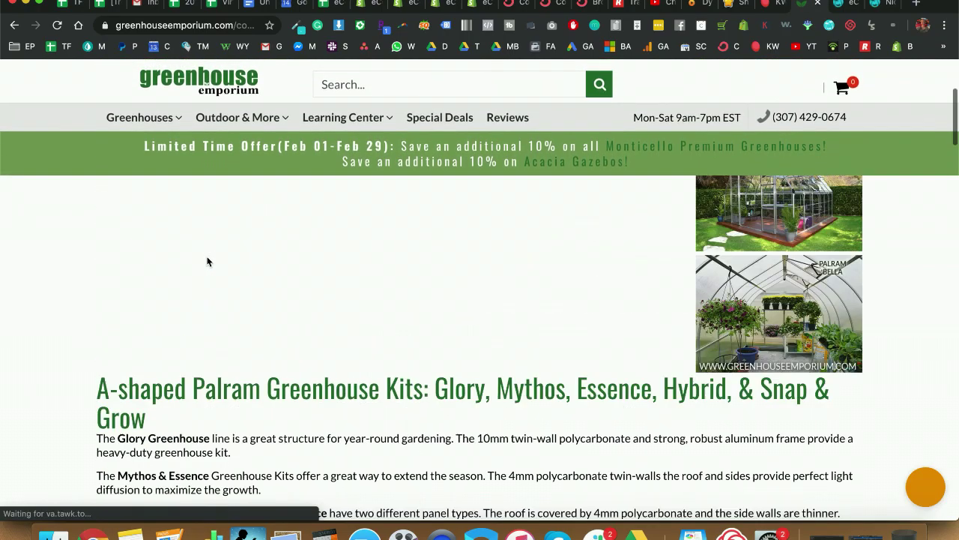
{"action": "scroll", "coordinate": [371, 365], "scroll_direction": "down", "scroll_amount": 10}
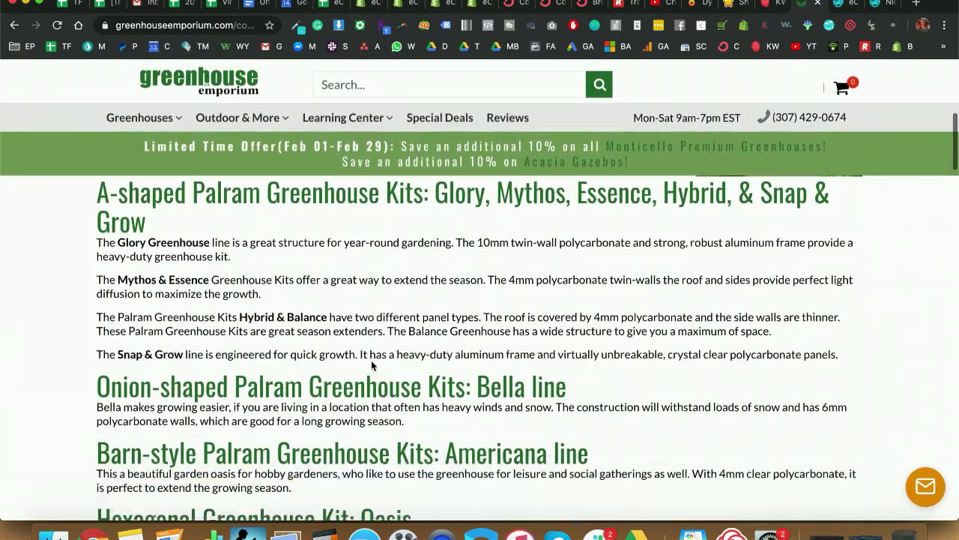
{"action": "scroll", "coordinate": [370, 365], "scroll_direction": "down", "scroll_amount": 2}
{"action": "scroll", "coordinate": [371, 365], "scroll_direction": "up", "scroll_amount": 12}
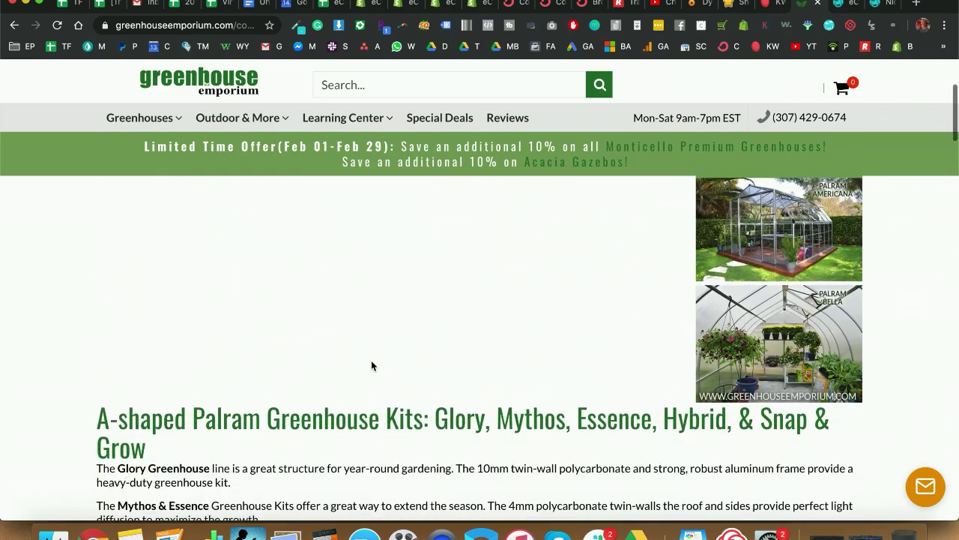
{"action": "scroll", "coordinate": [371, 365], "scroll_direction": "down", "scroll_amount": 15}
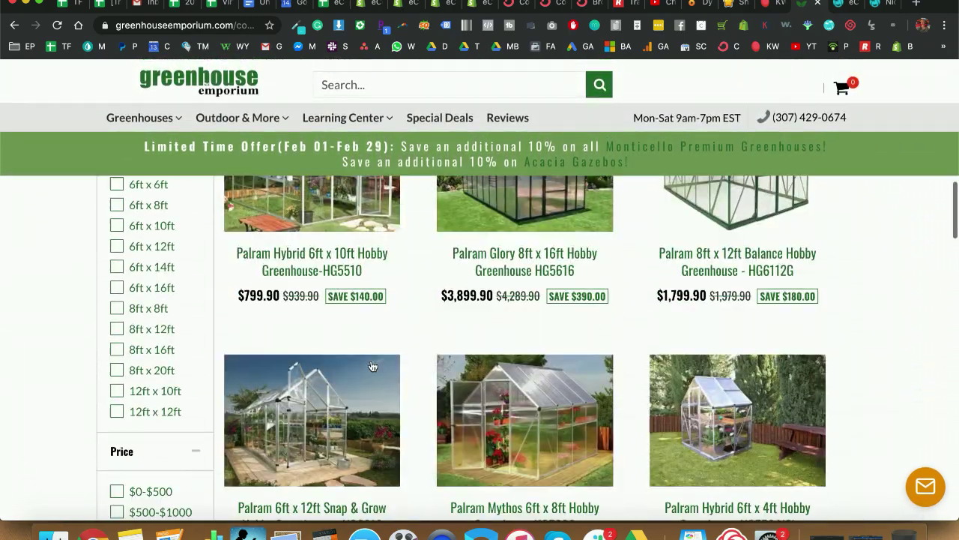
{"action": "scroll", "coordinate": [372, 365], "scroll_direction": "up", "scroll_amount": 3}
{"action": "left_click", "coordinate": [354, 272]}
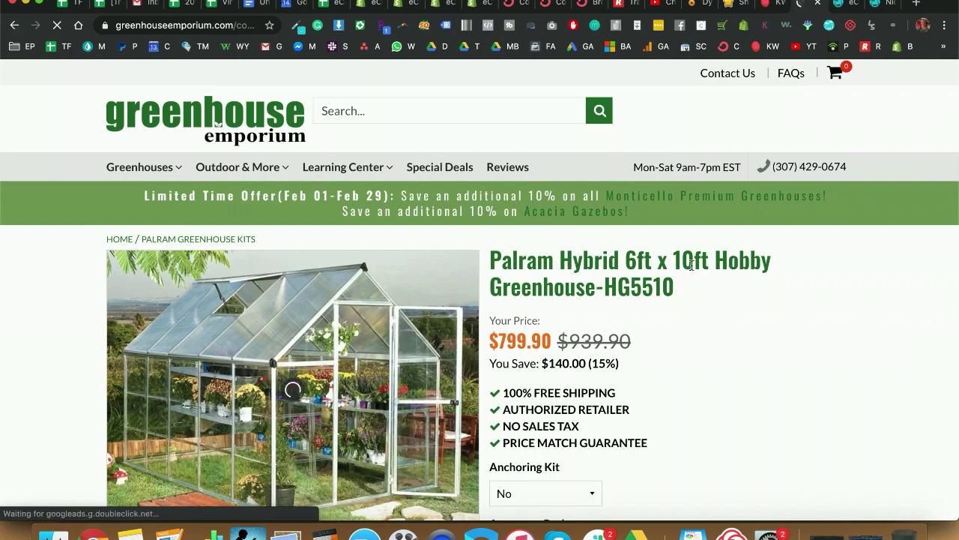
Step: Highlight the product title and single out the brand name Palram to examine how the title is built
{"action": "left_click_drag", "start_coordinate": [604, 287], "coordinate": [488, 261]}
{"action": "left_click", "coordinate": [687, 288]}
{"action": "left_click", "coordinate": [495, 260]}
{"action": "left_click", "coordinate": [677, 288]}
{"action": "double_click", "coordinate": [492, 260]}
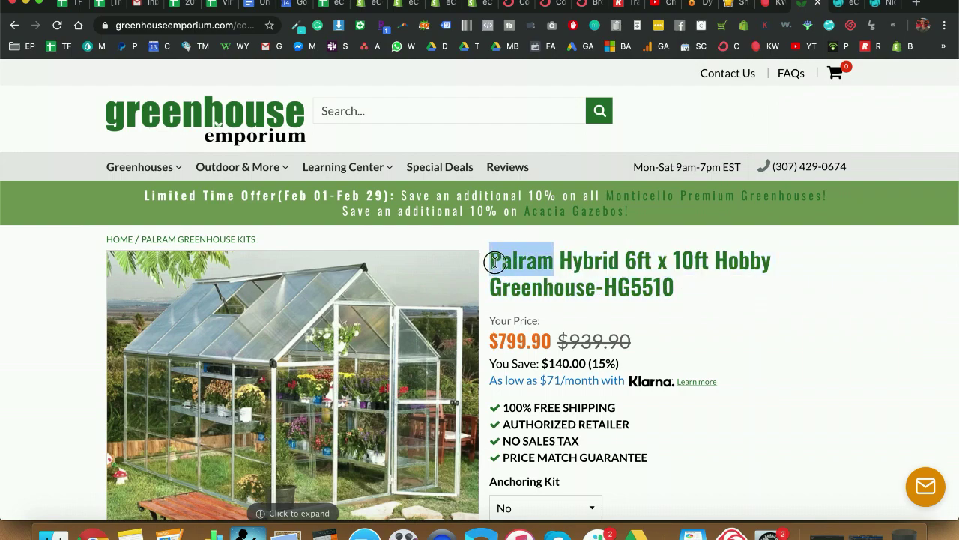
{"action": "left_click", "coordinate": [548, 260]}
{"action": "left_click_drag", "start_coordinate": [561, 260], "coordinate": [611, 285]}
{"action": "left_click", "coordinate": [610, 284]}
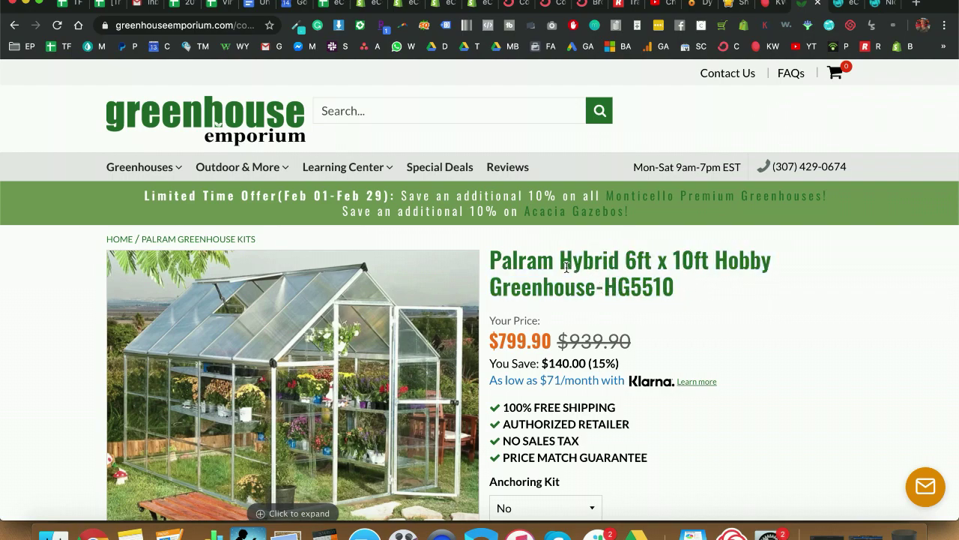
Step: Highlight the descriptive part of the title, such as "Hybrid 6ft x 10ft", separately from the brand name
{"action": "left_click_drag", "start_coordinate": [560, 260], "coordinate": [589, 285]}
{"action": "left_click", "coordinate": [592, 287]}
{"action": "left_click_drag", "start_coordinate": [490, 262], "coordinate": [581, 284]}
{"action": "double_click", "coordinate": [501, 263]}
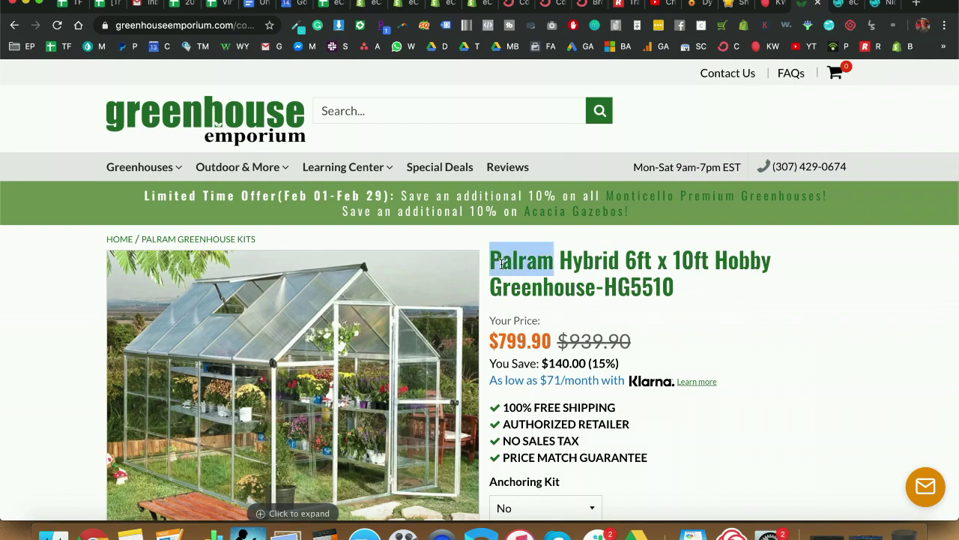
{"action": "double_click", "coordinate": [573, 259]}
{"action": "triple_click", "coordinate": [568, 258]}
{"action": "left_click", "coordinate": [567, 259]}
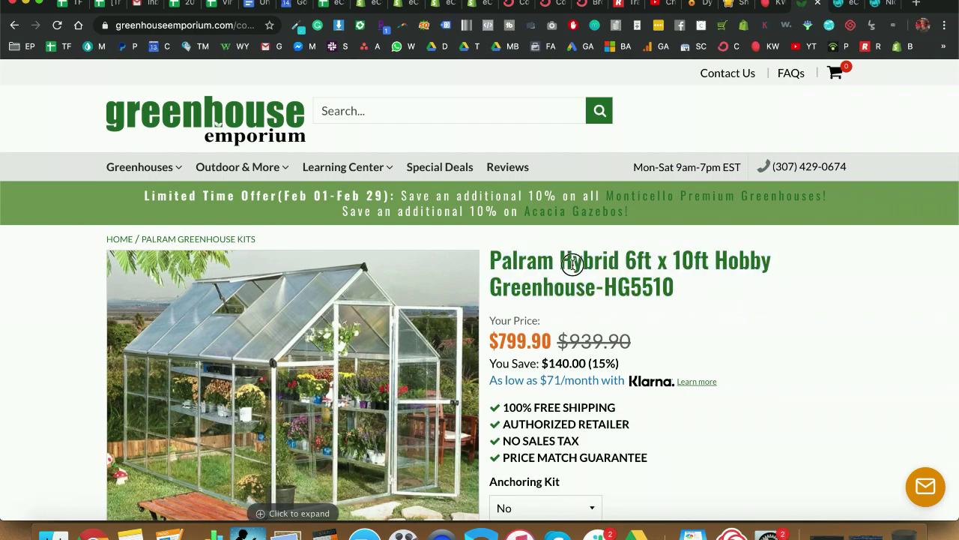
{"action": "left_click_drag", "start_coordinate": [572, 264], "coordinate": [599, 284]}
{"action": "left_click_drag", "start_coordinate": [709, 259], "coordinate": [564, 250]}
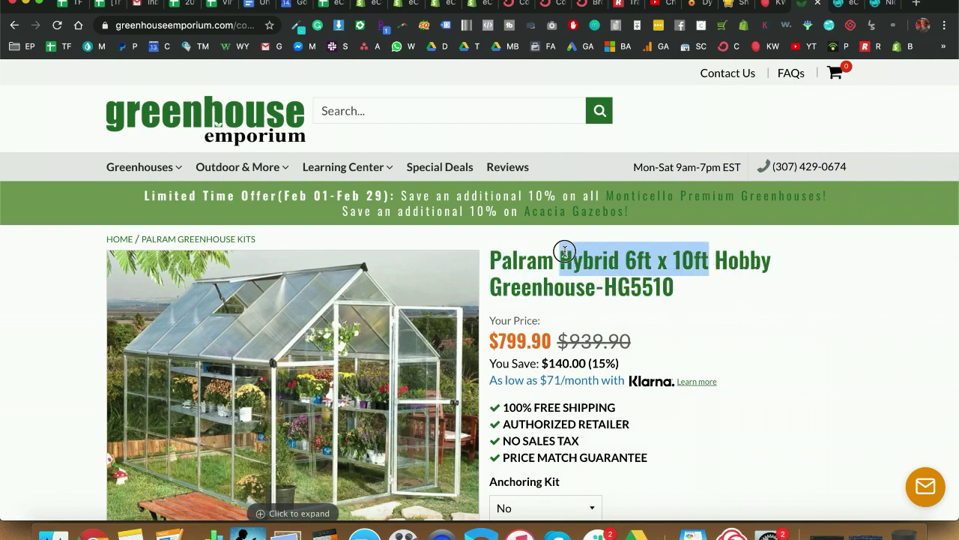
{"action": "left_click", "coordinate": [603, 282]}
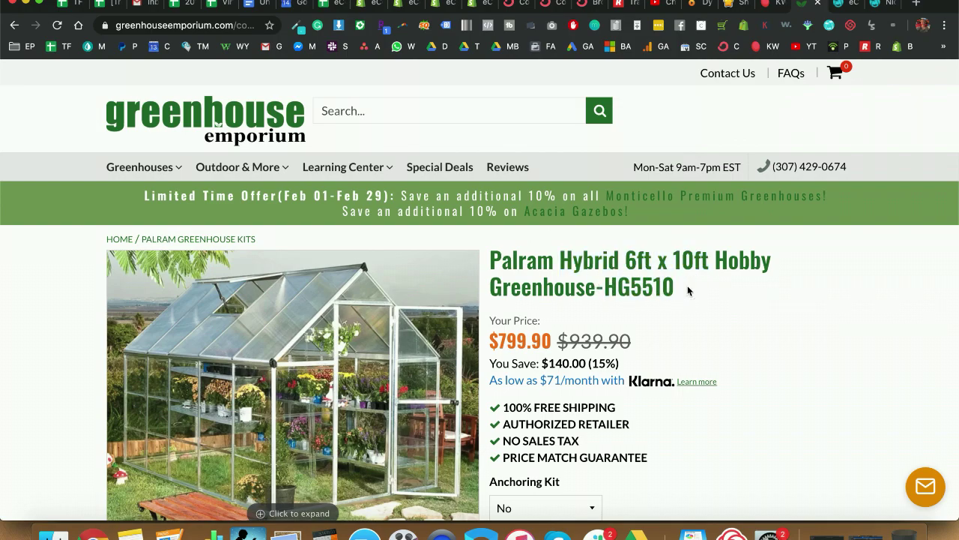
Step: Copy the full product title and look it up as a keyword in KWFinder
{"action": "scroll", "coordinate": [687, 286], "scroll_direction": "down", "scroll_amount": 10}
{"action": "scroll", "coordinate": [579, 277], "scroll_direction": "up", "scroll_amount": 10}
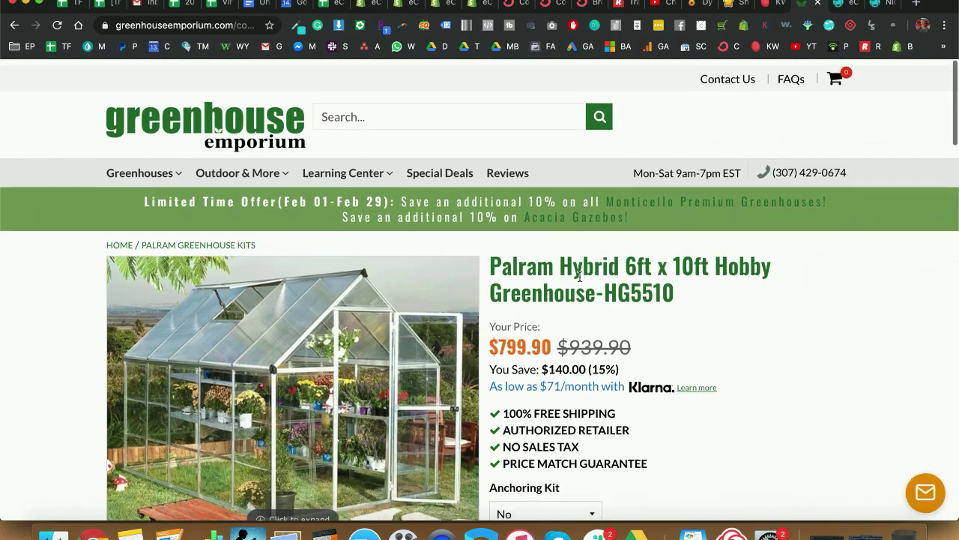
{"action": "triple_click", "coordinate": [585, 271]}
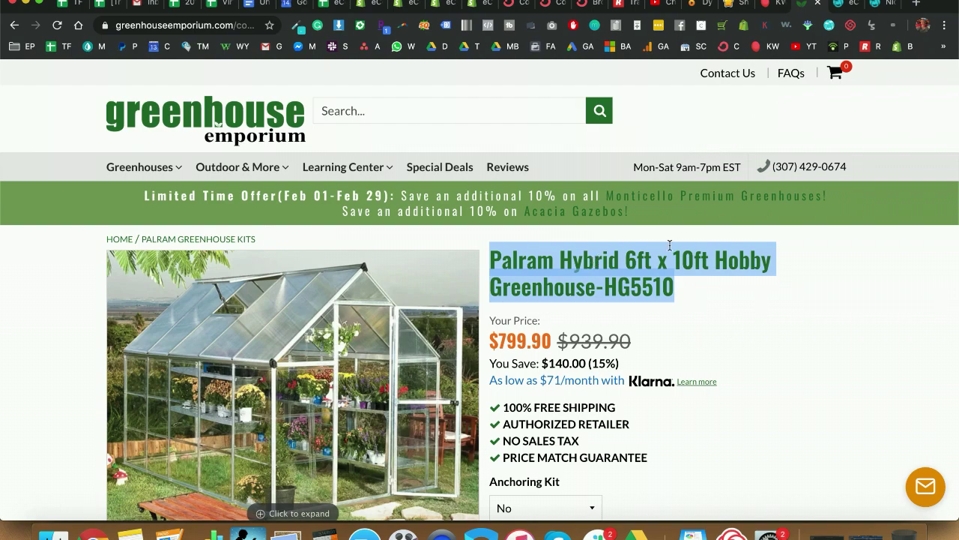
{"action": "left_click", "coordinate": [774, 6]}
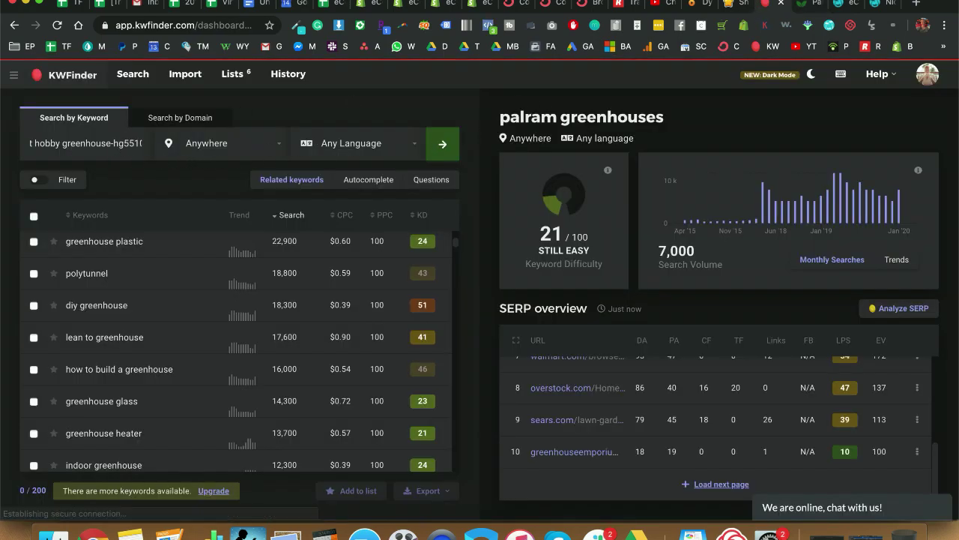
{"action": "key", "text": "Return"}
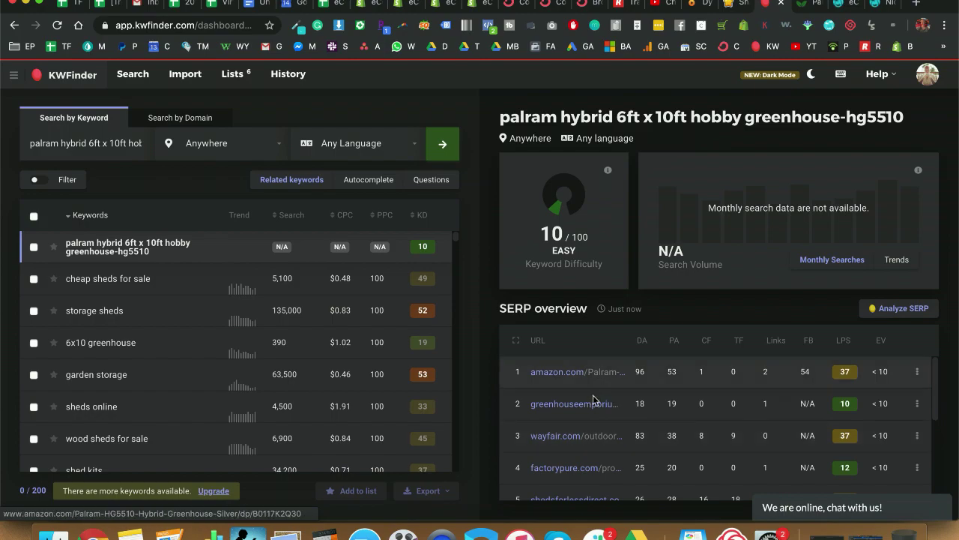
Step: Review the ranking sites for the full product title and open the greenhousely.com result
{"action": "scroll", "coordinate": [592, 409], "scroll_direction": "down", "scroll_amount": 2}
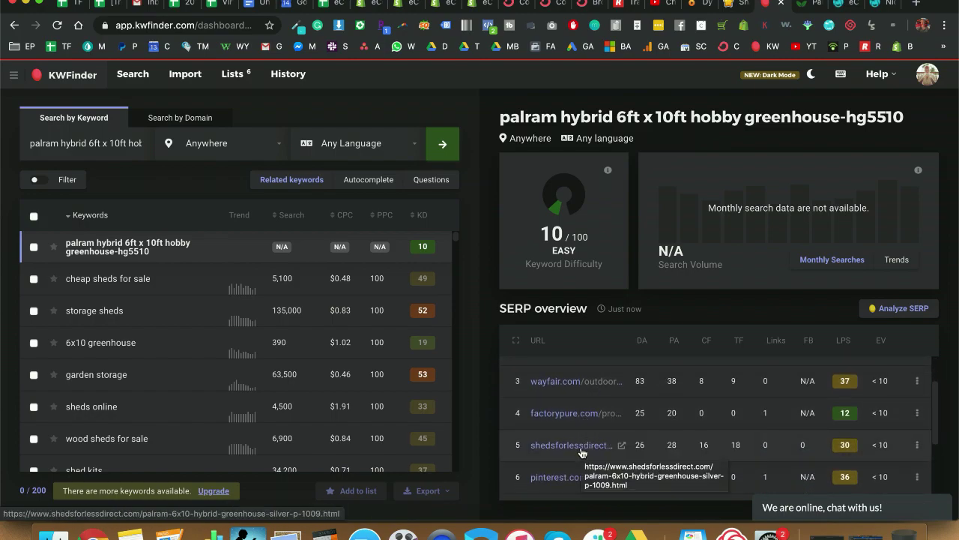
{"action": "scroll", "coordinate": [582, 452], "scroll_direction": "down", "scroll_amount": 1}
{"action": "scroll", "coordinate": [581, 455], "scroll_direction": "down", "scroll_amount": 2}
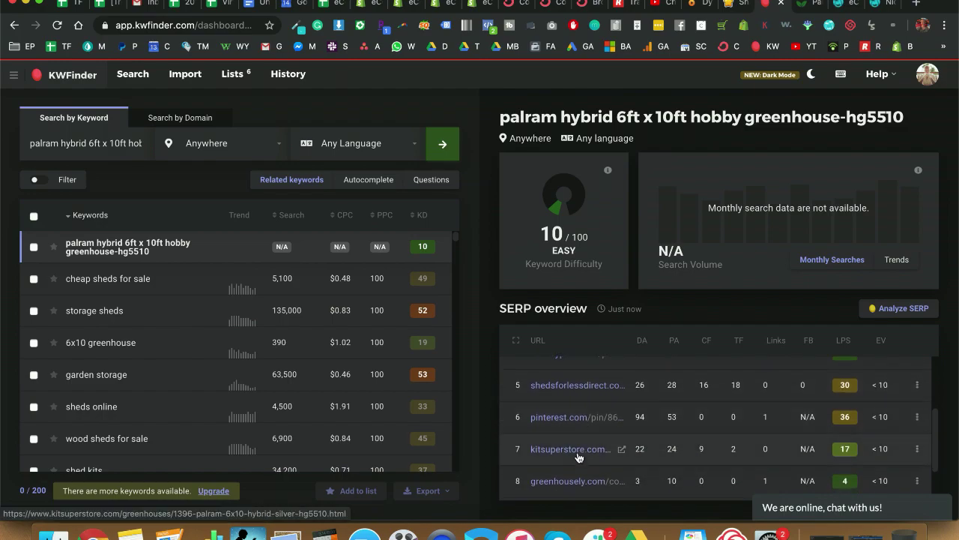
{"action": "scroll", "coordinate": [578, 455], "scroll_direction": "down", "scroll_amount": 2}
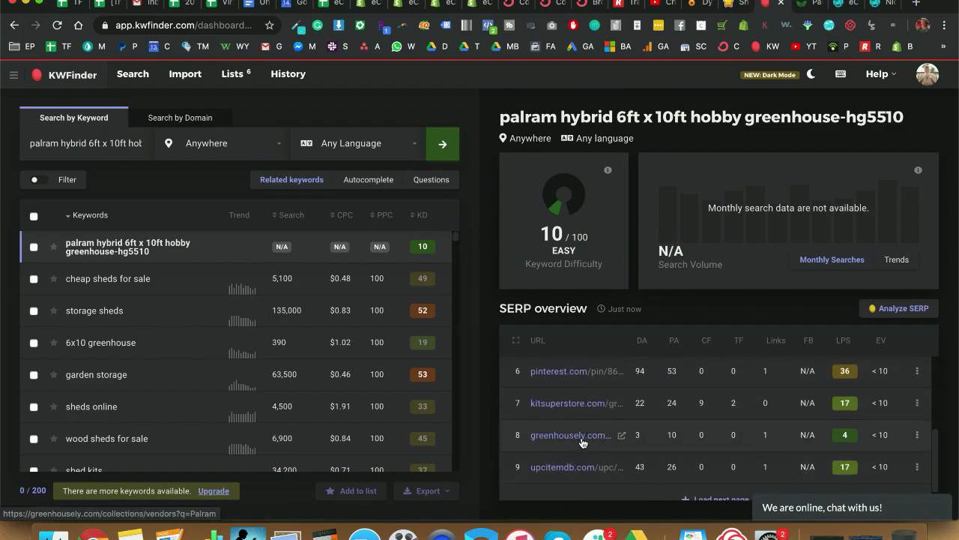
{"action": "left_click", "coordinate": [582, 440]}
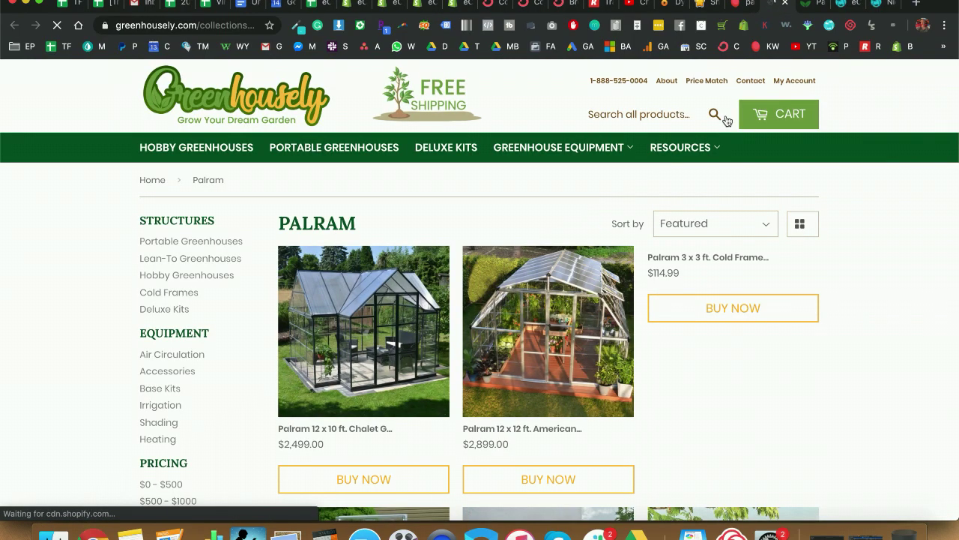
Step: Look through Greenhousely's Palram collection and dismiss the newsletter sign-up
{"action": "scroll", "coordinate": [561, 398], "scroll_direction": "down", "scroll_amount": 12}
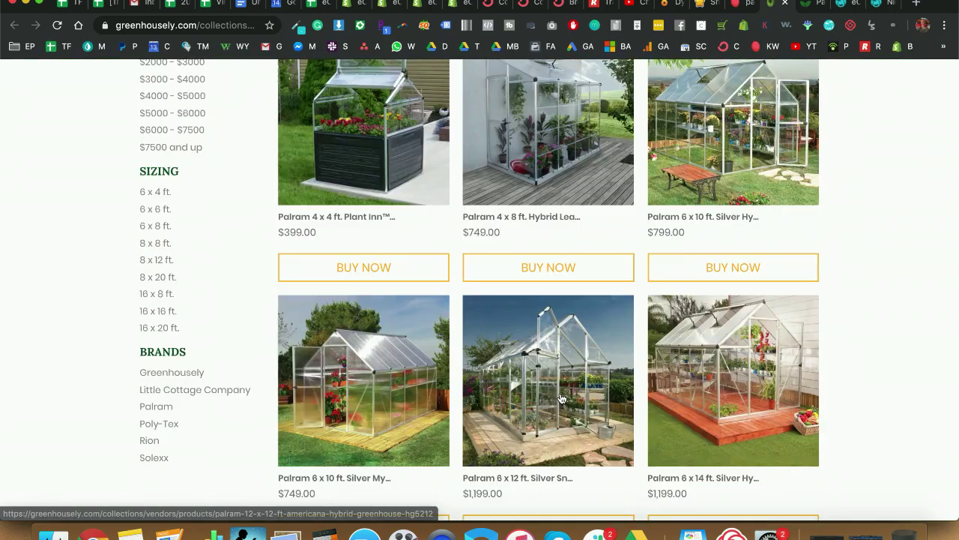
{"action": "scroll", "coordinate": [562, 397], "scroll_direction": "down", "scroll_amount": 3}
{"action": "scroll", "coordinate": [561, 392], "scroll_direction": "up", "scroll_amount": 15}
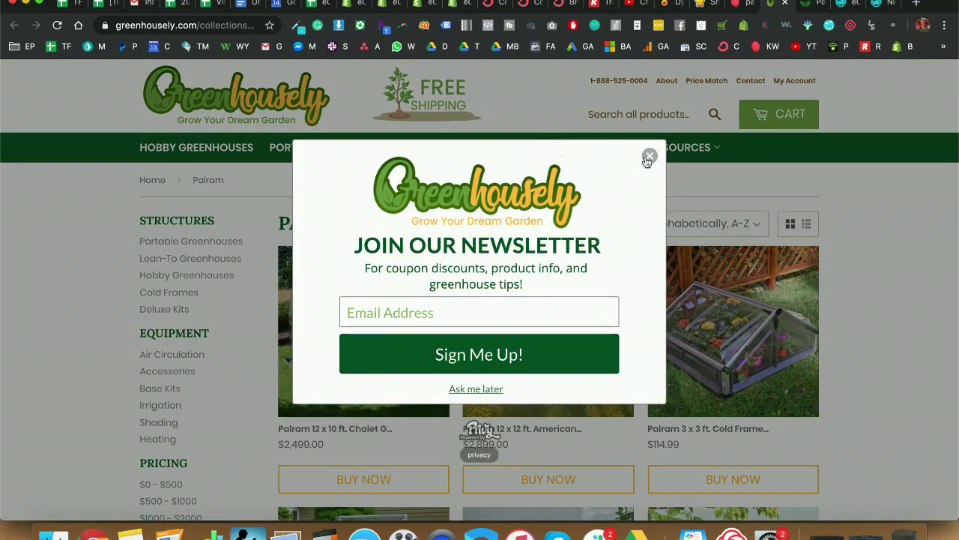
{"action": "left_click", "coordinate": [648, 156]}
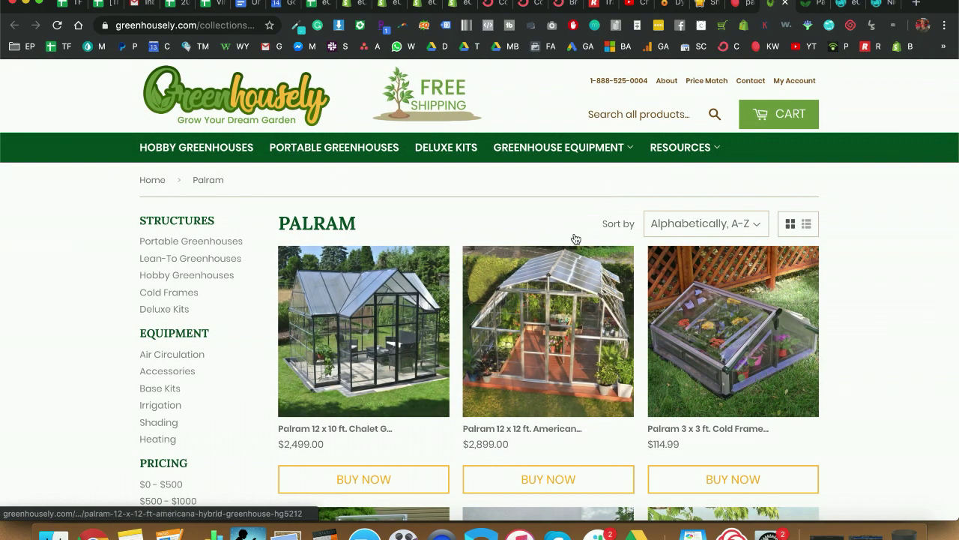
Step: Return to Greenhouse Emporium and look through the Palram HG5510 product page
{"action": "left_click", "coordinate": [814, 11]}
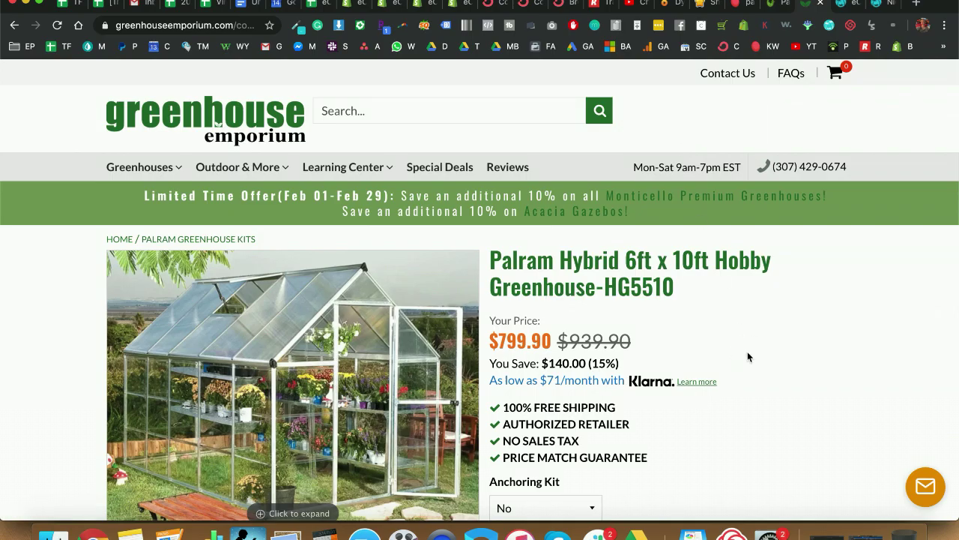
{"action": "scroll", "coordinate": [747, 356], "scroll_direction": "down", "scroll_amount": 3}
{"action": "scroll", "coordinate": [747, 356], "scroll_direction": "down", "scroll_amount": 15}
{"action": "scroll", "coordinate": [747, 357], "scroll_direction": "up", "scroll_amount": 4}
{"action": "scroll", "coordinate": [747, 356], "scroll_direction": "up", "scroll_amount": 4}
{"action": "scroll", "coordinate": [747, 357], "scroll_direction": "down", "scroll_amount": 15}
Step: Return to KWFinder and look up only the model number hg5510 as the keyword
{"action": "left_click", "coordinate": [743, 7]}
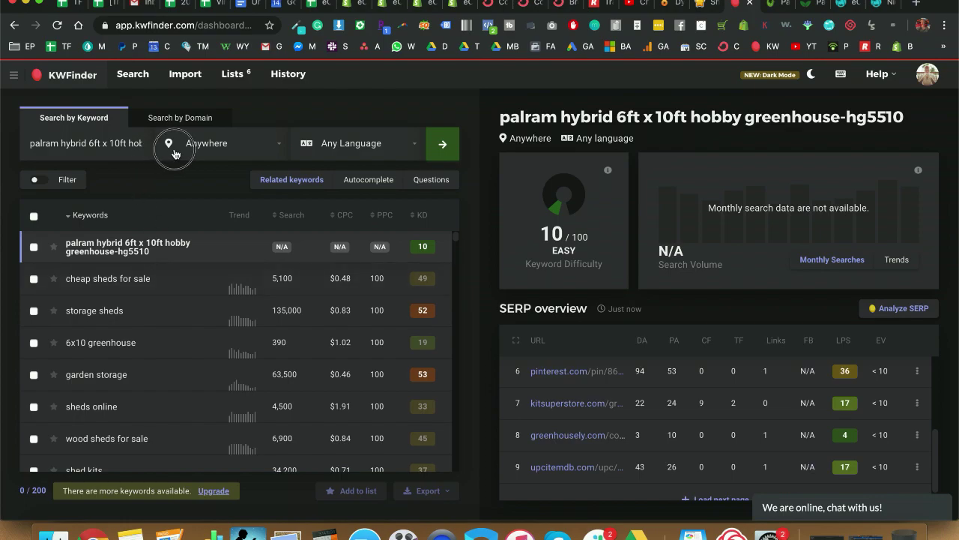
{"action": "left_click_drag", "start_coordinate": [133, 140], "coordinate": [169, 145]}
{"action": "double_click", "coordinate": [136, 143]}
{"action": "key", "text": "ctrl+c"}
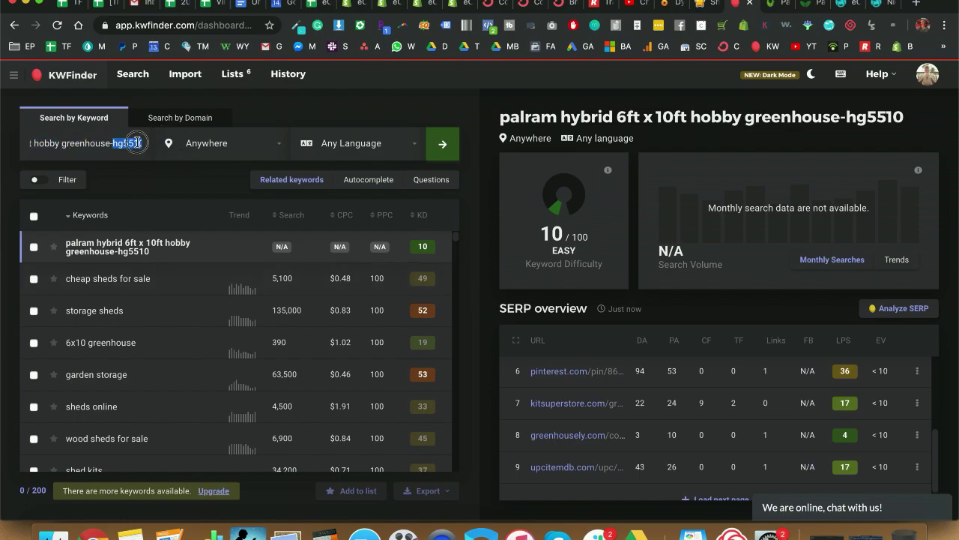
{"action": "key", "text": "ctrl+a"}
{"action": "key", "text": "ctrl+v"}
{"action": "key", "text": "Return"}
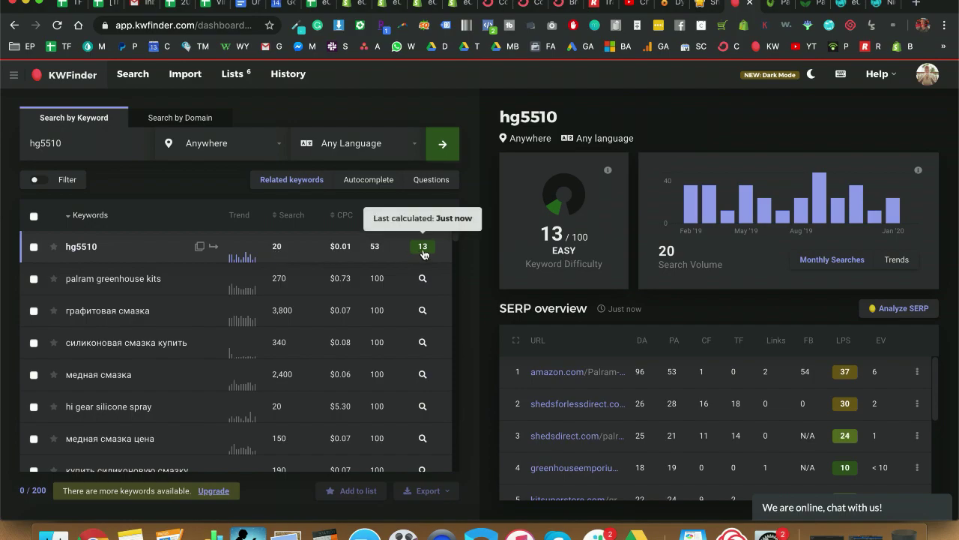
Step: Examine the sites ranking for hg5510 in the SERP overview, from first to last result
{"action": "scroll", "coordinate": [590, 383], "scroll_direction": "down", "scroll_amount": 1}
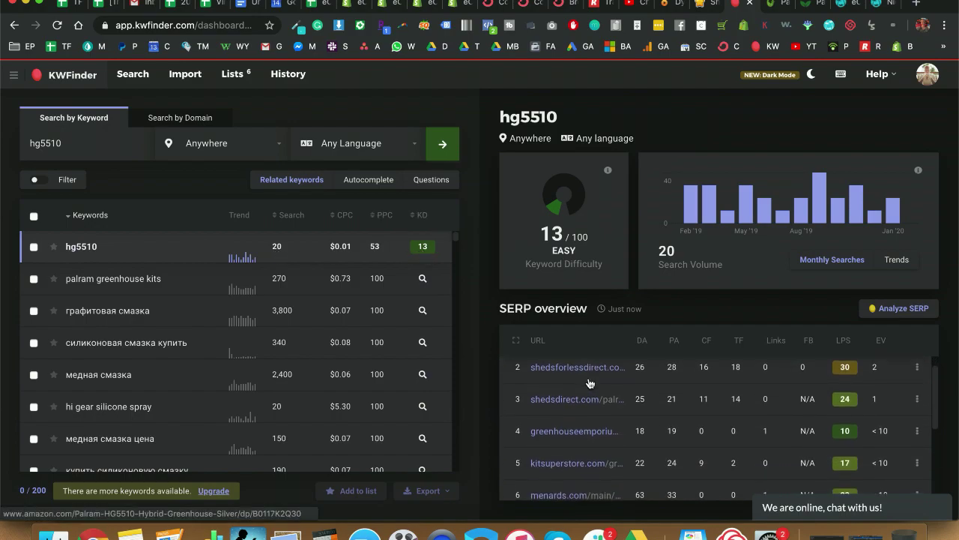
{"action": "scroll", "coordinate": [589, 397], "scroll_direction": "down", "scroll_amount": 1}
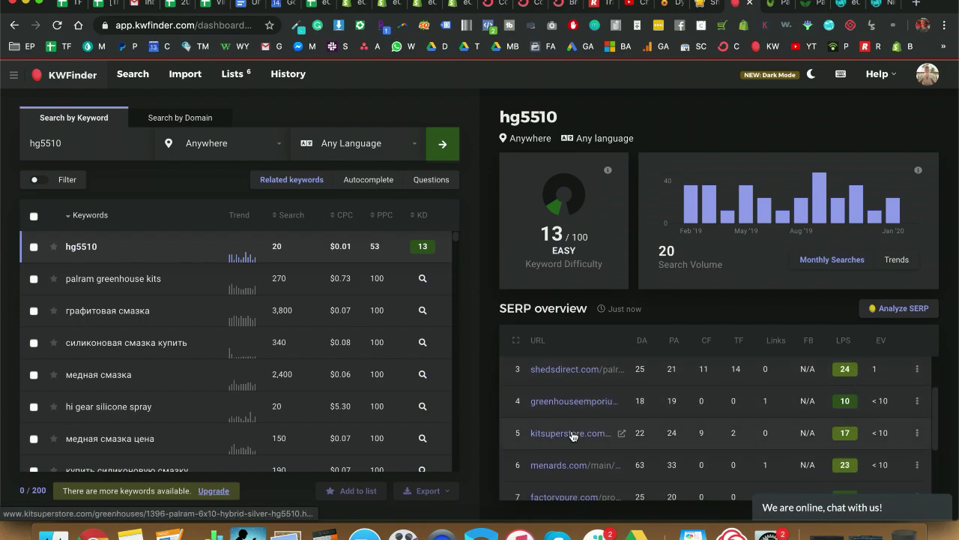
{"action": "scroll", "coordinate": [571, 436], "scroll_direction": "down", "scroll_amount": 1}
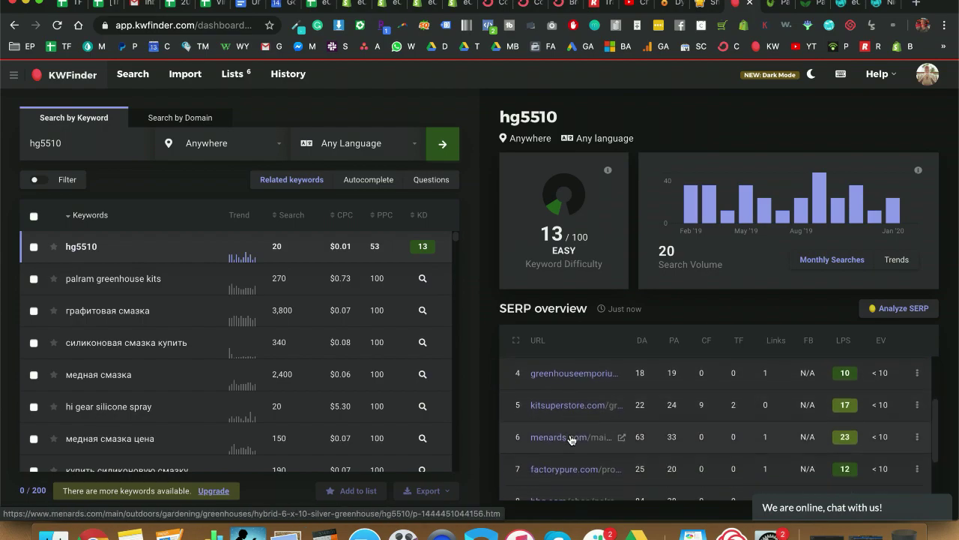
{"action": "scroll", "coordinate": [570, 439], "scroll_direction": "down", "scroll_amount": 1}
{"action": "scroll", "coordinate": [570, 439], "scroll_direction": "down", "scroll_amount": 2}
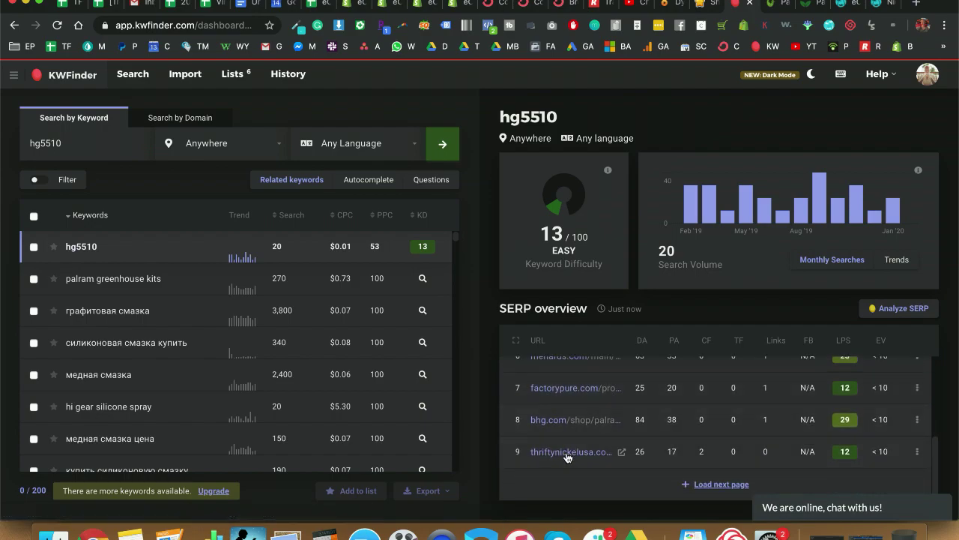
{"action": "scroll", "coordinate": [567, 453], "scroll_direction": "up", "scroll_amount": 5}
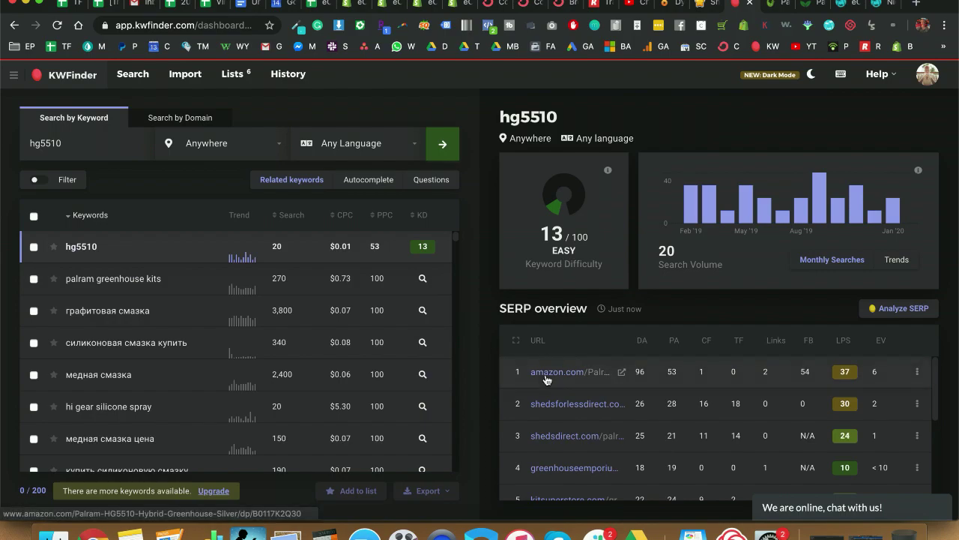
Step: Switch back to the Palram collection on the Greenhousely store
{"action": "left_click", "coordinate": [810, 4]}
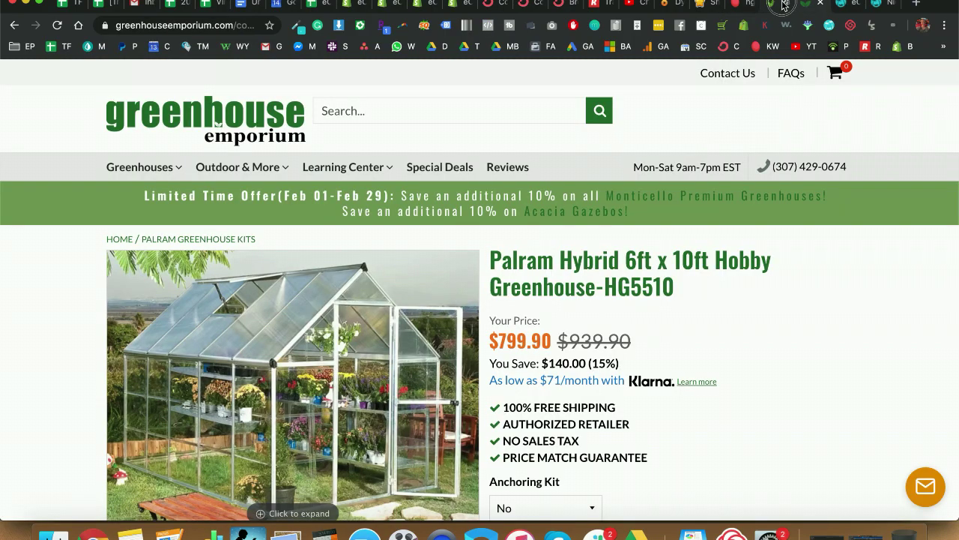
{"action": "left_click", "coordinate": [776, 4]}
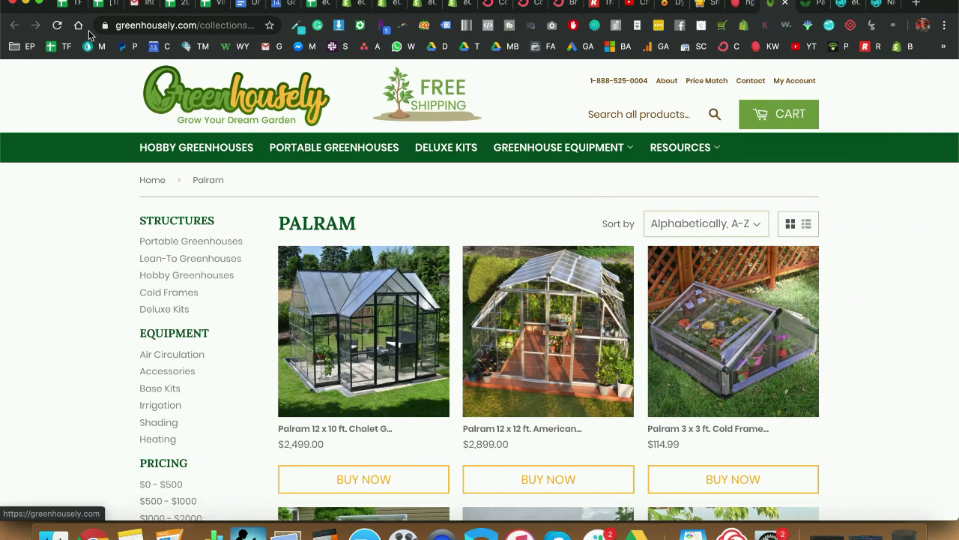
Step: On the Greenhouse Emporium HG5510 product page, choose Yes for both the anchoring kit and the accessory package
{"action": "left_click", "coordinate": [804, 4]}
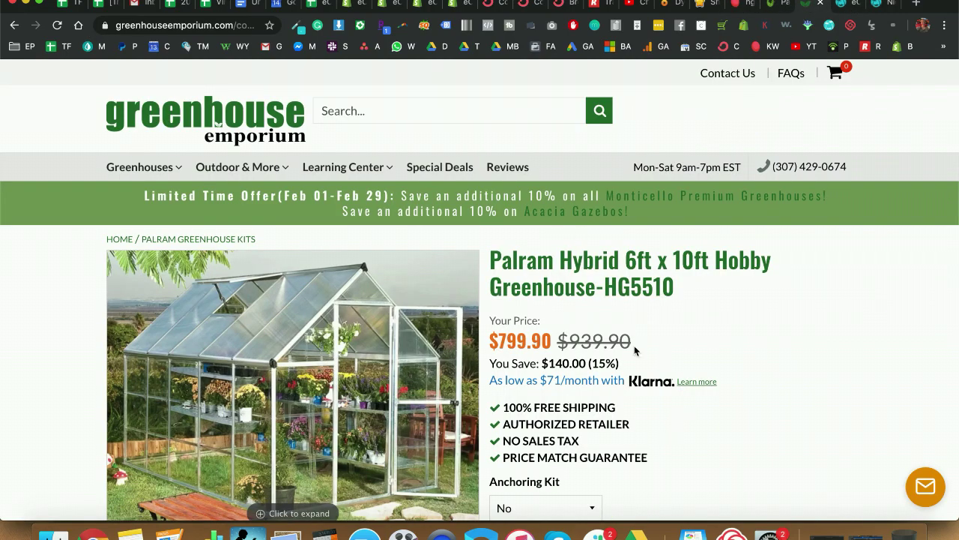
{"action": "scroll", "coordinate": [634, 345], "scroll_direction": "down", "scroll_amount": 5}
{"action": "scroll", "coordinate": [740, 344], "scroll_direction": "up", "scroll_amount": 3}
{"action": "scroll", "coordinate": [638, 268], "scroll_direction": "down", "scroll_amount": 2}
{"action": "left_click", "coordinate": [546, 324]}
{"action": "left_click", "coordinate": [536, 338]}
{"action": "scroll", "coordinate": [562, 382], "scroll_direction": "down", "scroll_amount": 1}
{"action": "left_click", "coordinate": [561, 368]}
{"action": "left_click", "coordinate": [557, 379]}
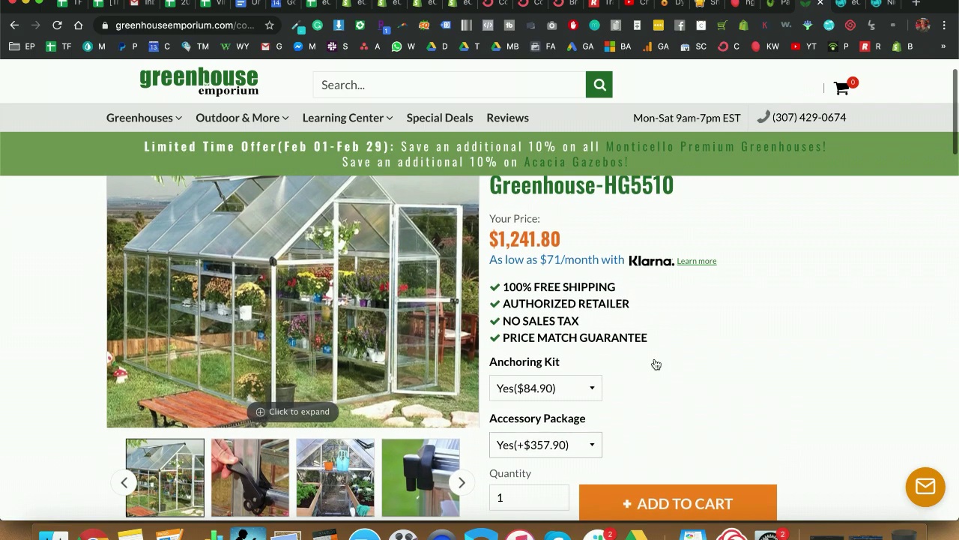
Step: Add the configured Palram Hybrid 6ft x 10ft greenhouse to the cart
{"action": "scroll", "coordinate": [656, 365], "scroll_direction": "down", "scroll_amount": 3}
{"action": "left_click", "coordinate": [671, 393]}
{"action": "scroll", "coordinate": [654, 354], "scroll_direction": "up", "scroll_amount": 3}
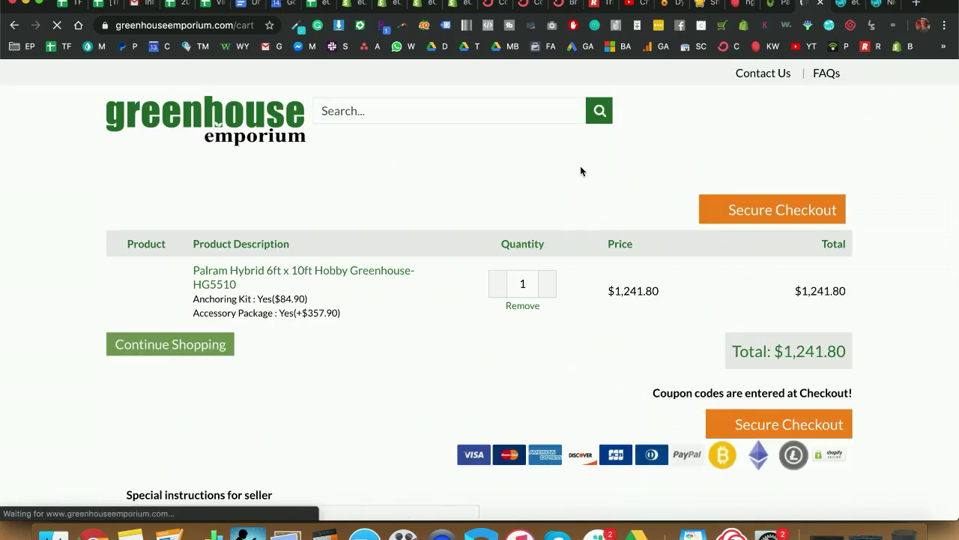
Step: Look over the cart page, checking the product's brand, full name and model number in the description
{"action": "scroll", "coordinate": [681, 332], "scroll_direction": "down", "scroll_amount": 5}
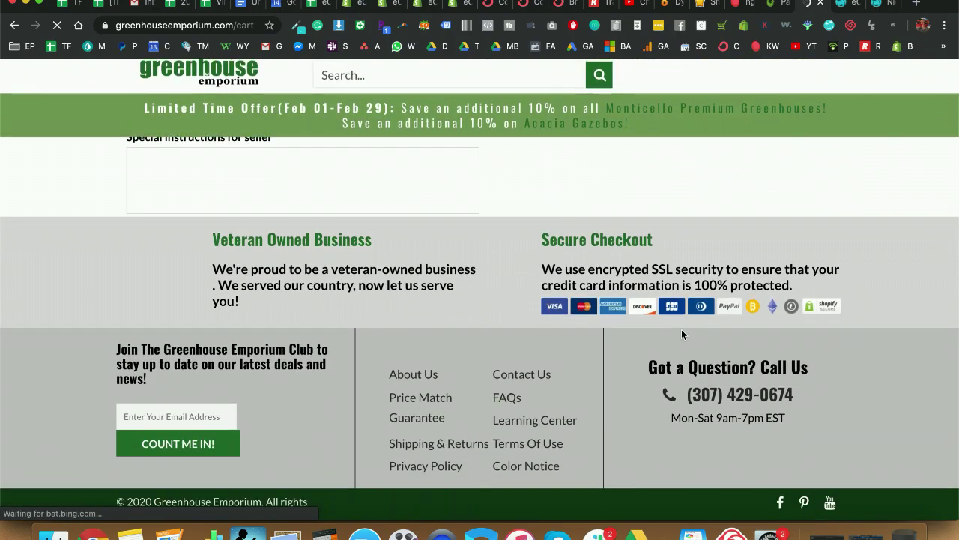
{"action": "scroll", "coordinate": [681, 334], "scroll_direction": "up", "scroll_amount": 5}
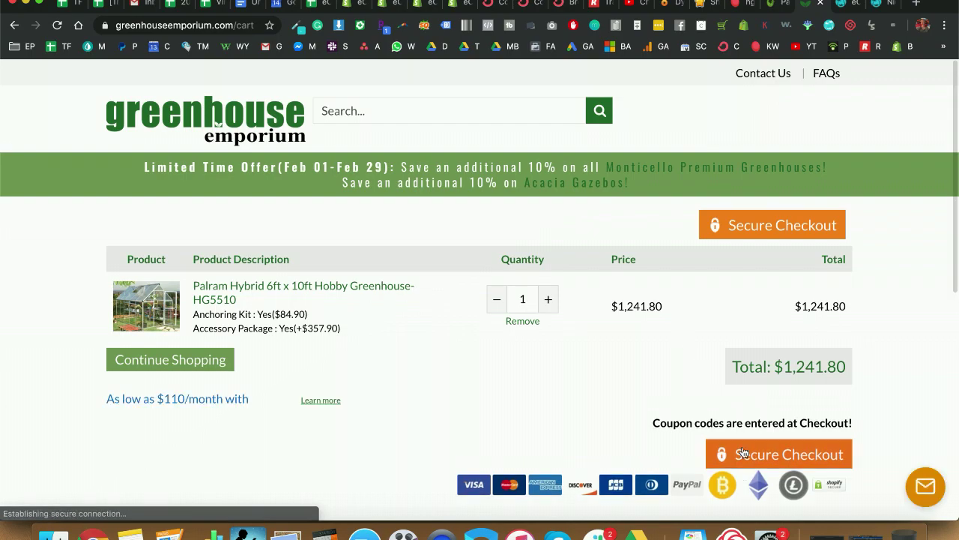
{"action": "scroll", "coordinate": [625, 416], "scroll_direction": "down", "scroll_amount": 5}
{"action": "scroll", "coordinate": [626, 418], "scroll_direction": "up", "scroll_amount": 5}
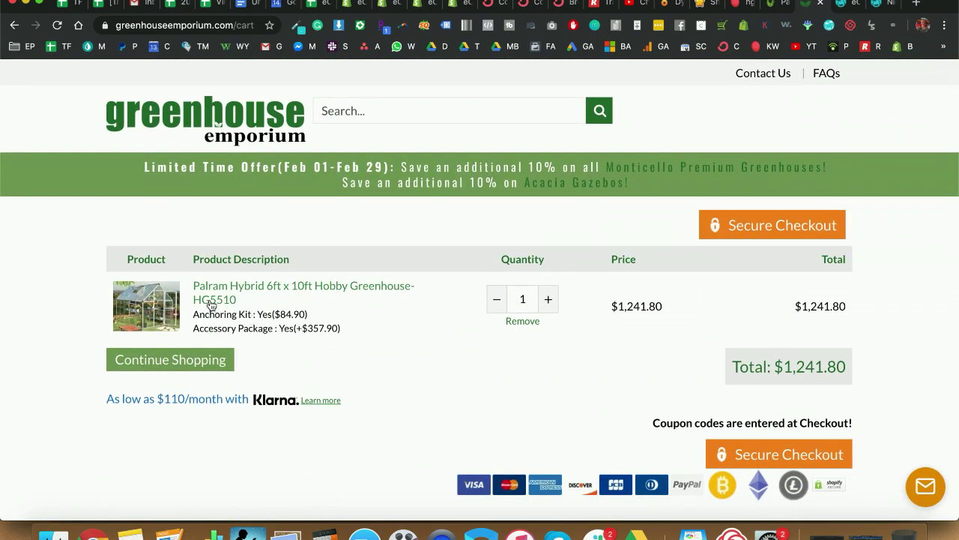
{"action": "left_click_drag", "start_coordinate": [242, 302], "coordinate": [226, 283]}
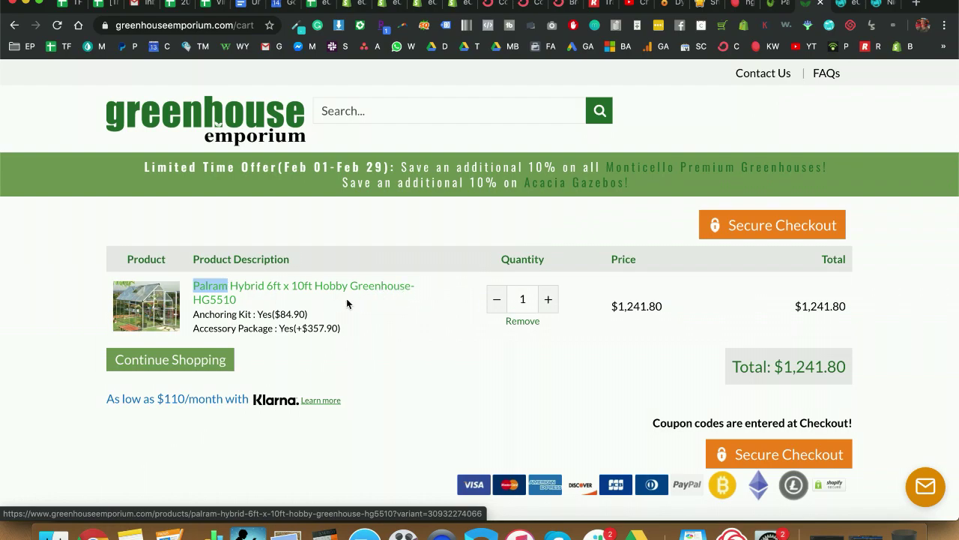
{"action": "left_click_drag", "start_coordinate": [412, 297], "coordinate": [366, 327]}
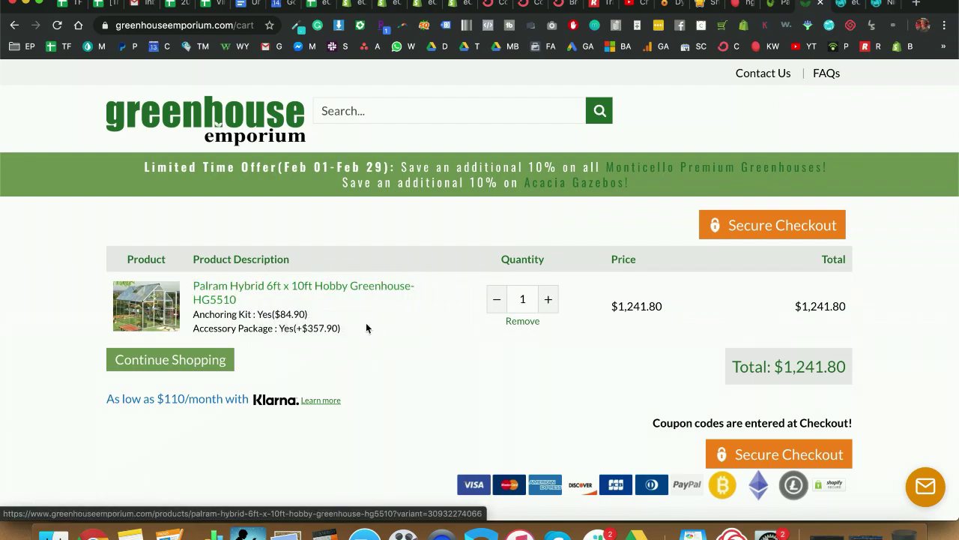
{"action": "left_click_drag", "start_coordinate": [283, 300], "coordinate": [264, 300]}
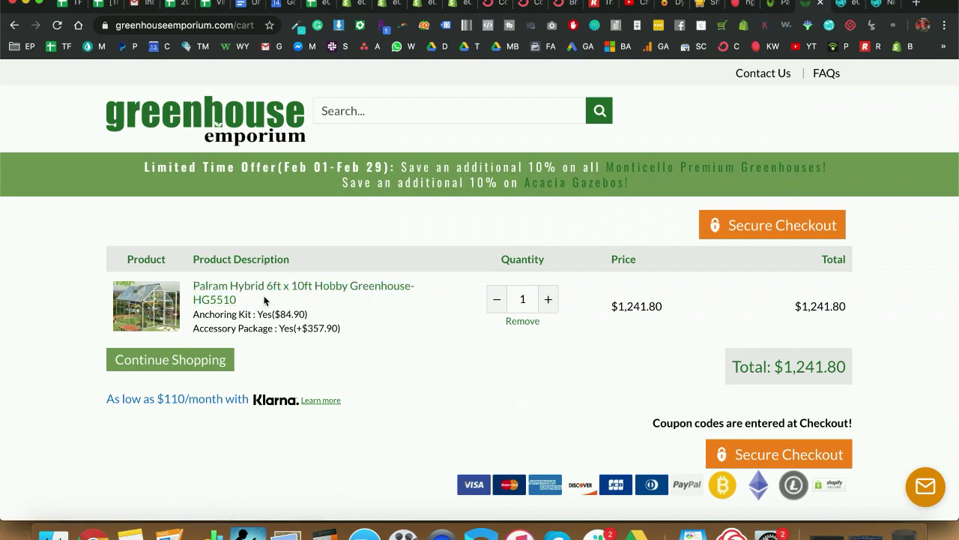
Step: Return to KWFinder and look up the keyword greenhouses
{"action": "left_click", "coordinate": [742, 10]}
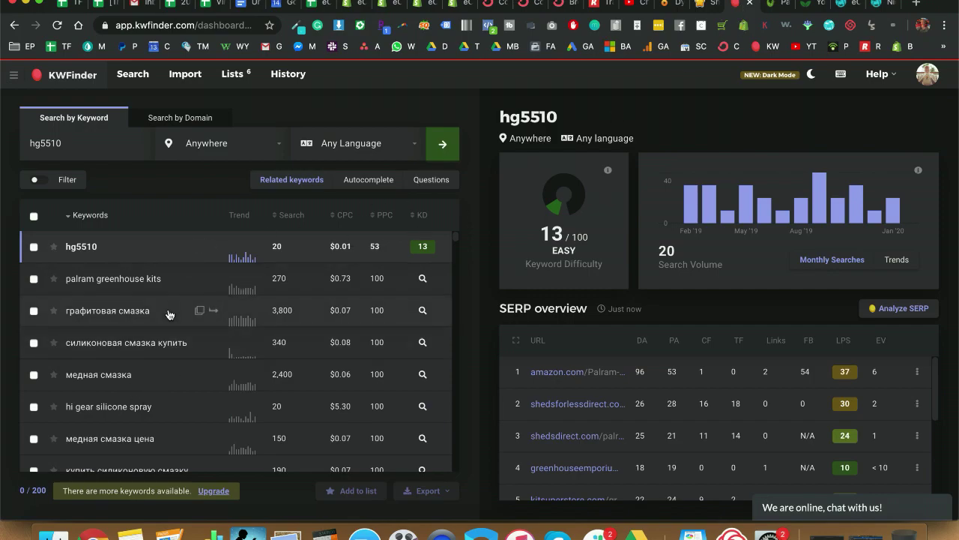
{"action": "key", "text": "super+a"}
{"action": "type", "text": "g"}
{"action": "key", "text": "Return"}
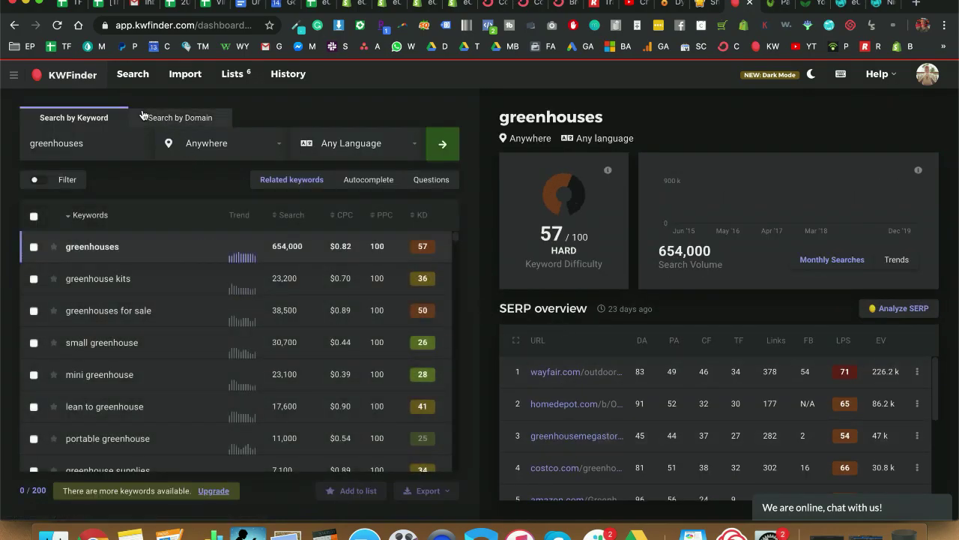
Step: Copy Greenhouse Emporium's web address and run a KWFinder domain search on it
{"action": "left_click", "coordinate": [822, 4]}
{"action": "left_click", "coordinate": [233, 25]}
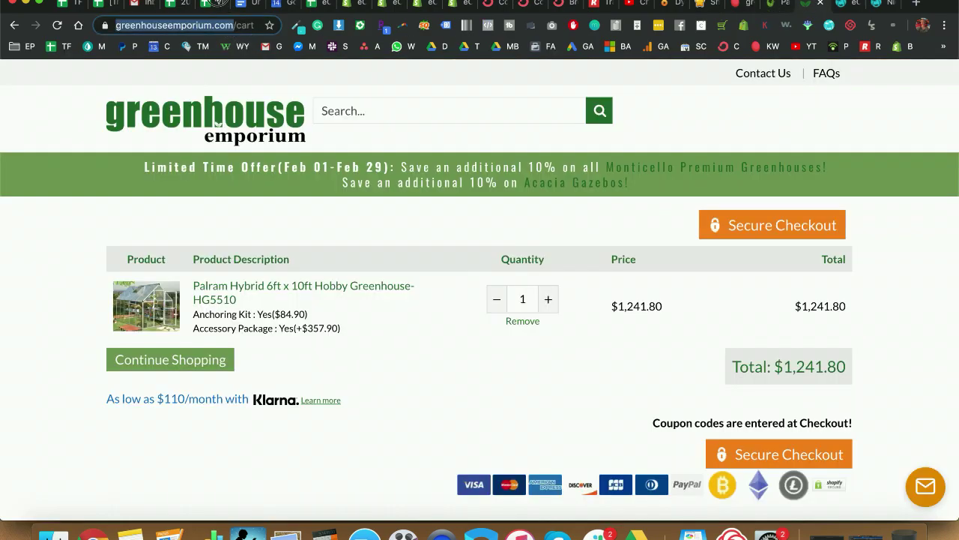
{"action": "left_click", "coordinate": [742, 4]}
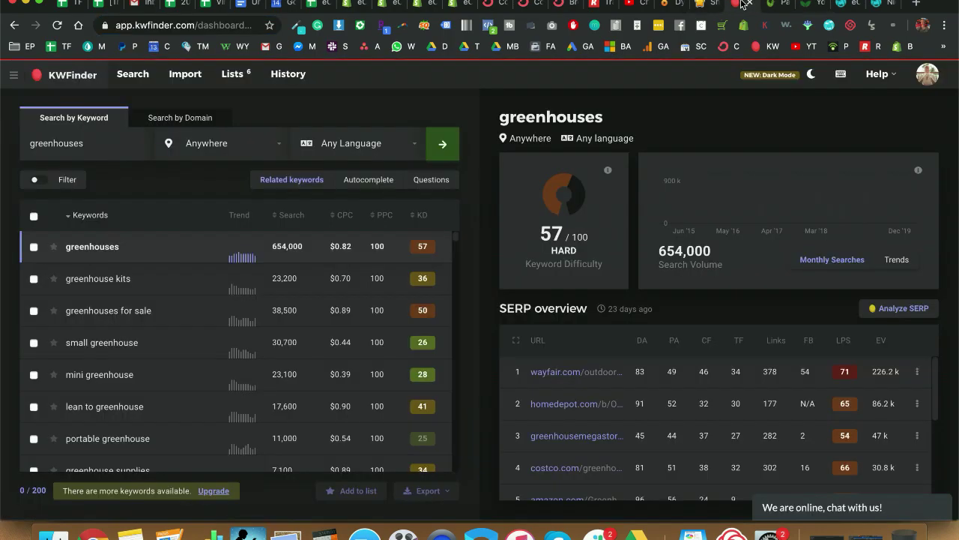
{"action": "left_click", "coordinate": [180, 118]}
{"action": "left_click", "coordinate": [167, 142]}
{"action": "type", "text": "https://www.greenhouseemporium.com/"}
{"action": "left_click", "coordinate": [442, 144]}
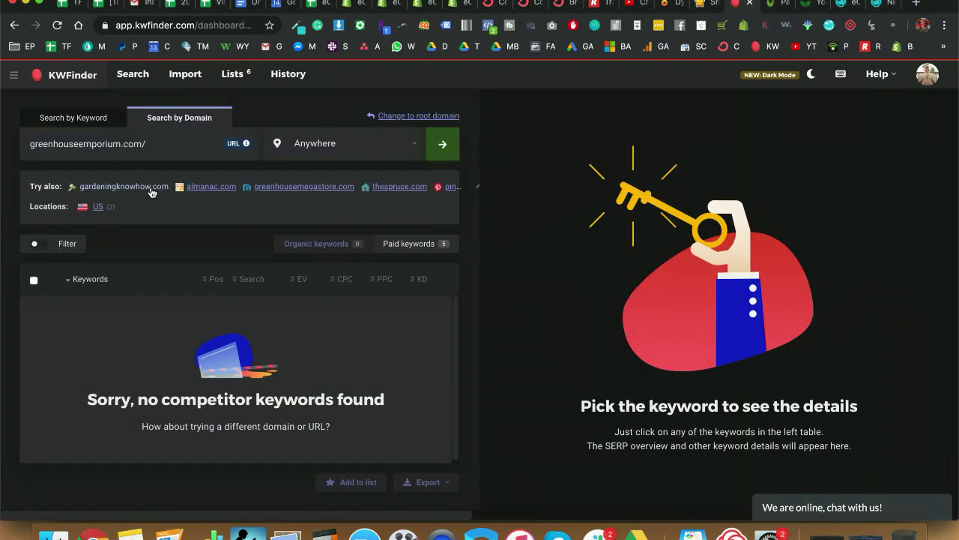
Step: Rerun the domain search for greenhouseemporium.com without the trailing slash and sort the keywords by search volume
{"action": "left_click", "coordinate": [149, 142]}
{"action": "key", "text": "BackSpace"}
{"action": "key", "text": "Return"}
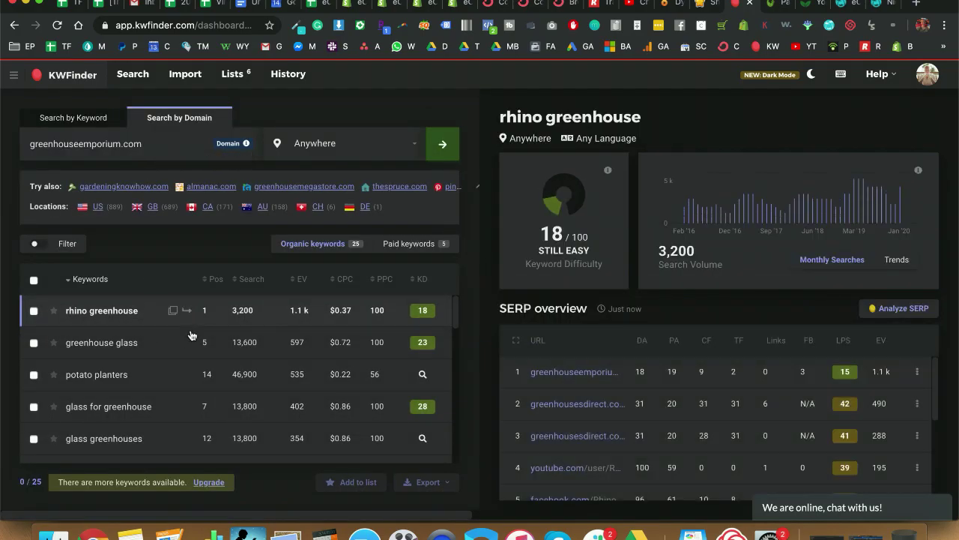
{"action": "left_click", "coordinate": [251, 279]}
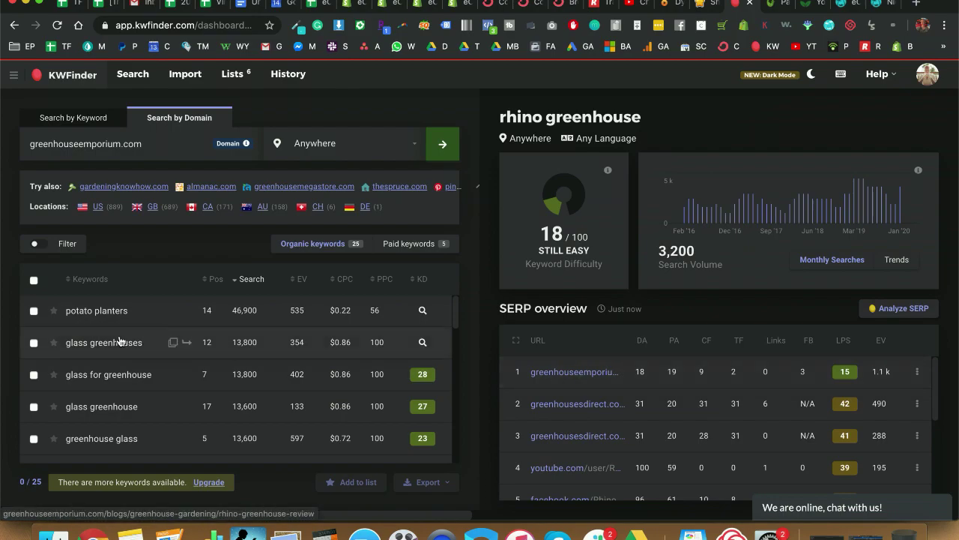
Step: Return to Greenhouse Emporium's home page, open the Planters, Pots & Benches collection and look through it
{"action": "left_click", "coordinate": [809, 4]}
{"action": "left_click", "coordinate": [171, 114]}
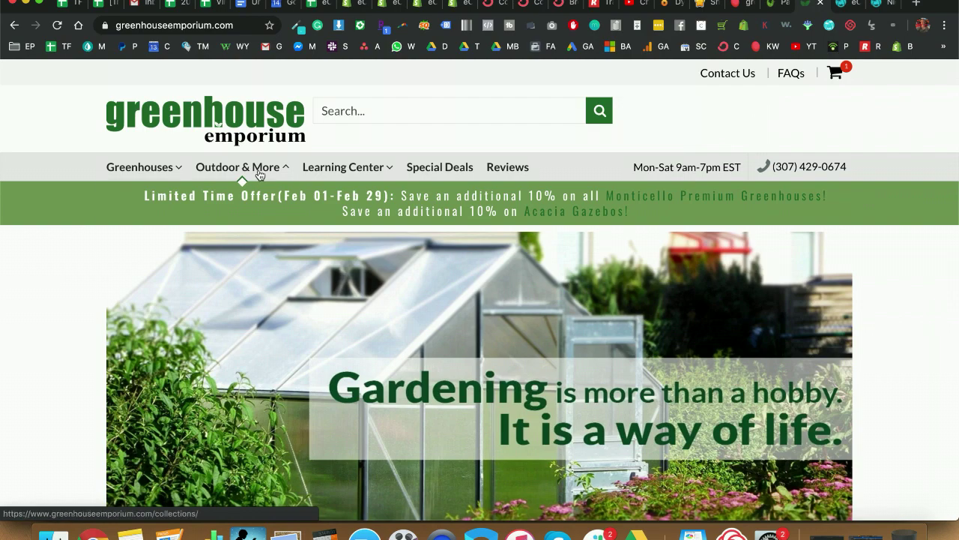
{"action": "mouse_move", "coordinate": [260, 174]}
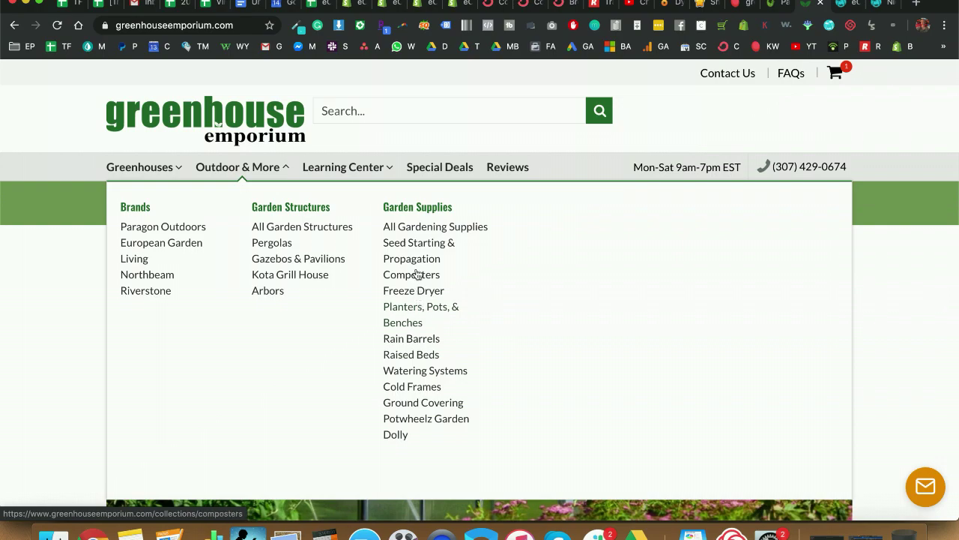
{"action": "left_click", "coordinate": [410, 310]}
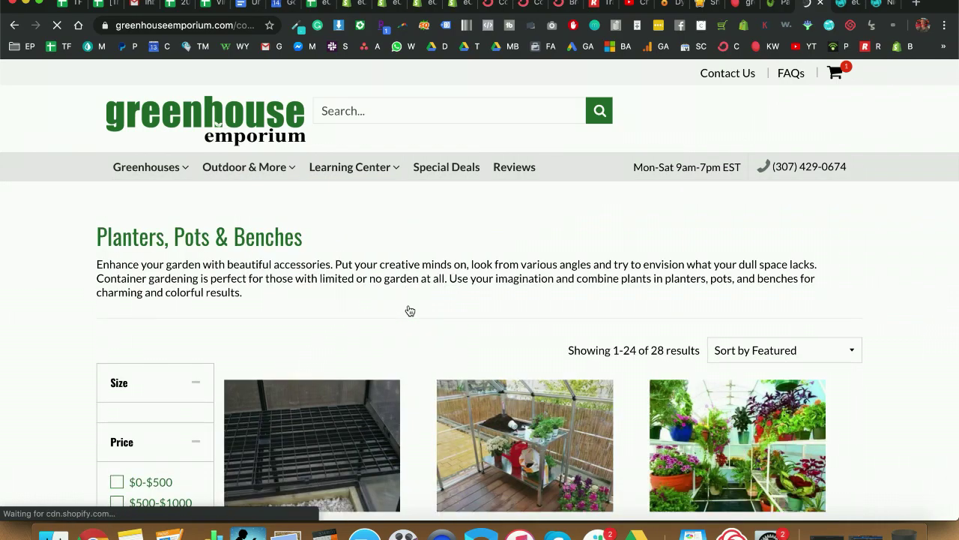
{"action": "scroll", "coordinate": [409, 310], "scroll_direction": "down", "scroll_amount": 5}
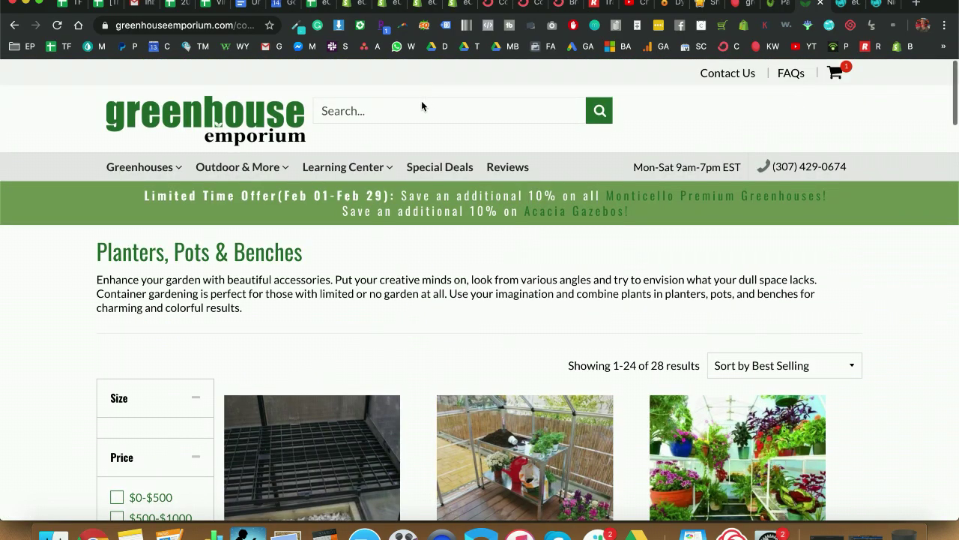
{"action": "left_click", "coordinate": [421, 105]}
{"action": "type", "text": "pot"}
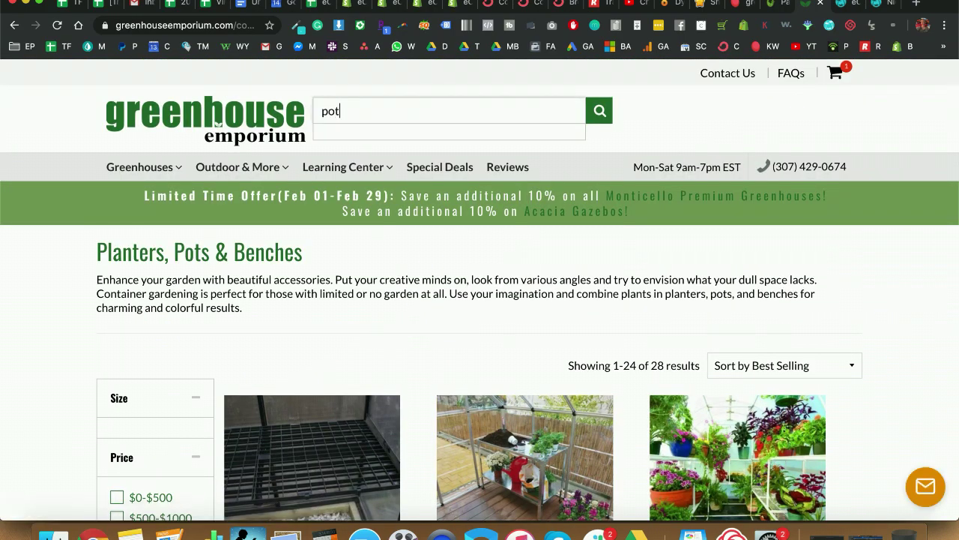
{"action": "key", "text": "BackSpace"}
{"action": "key", "text": "BackSpace"}
{"action": "type", "text": "t"}
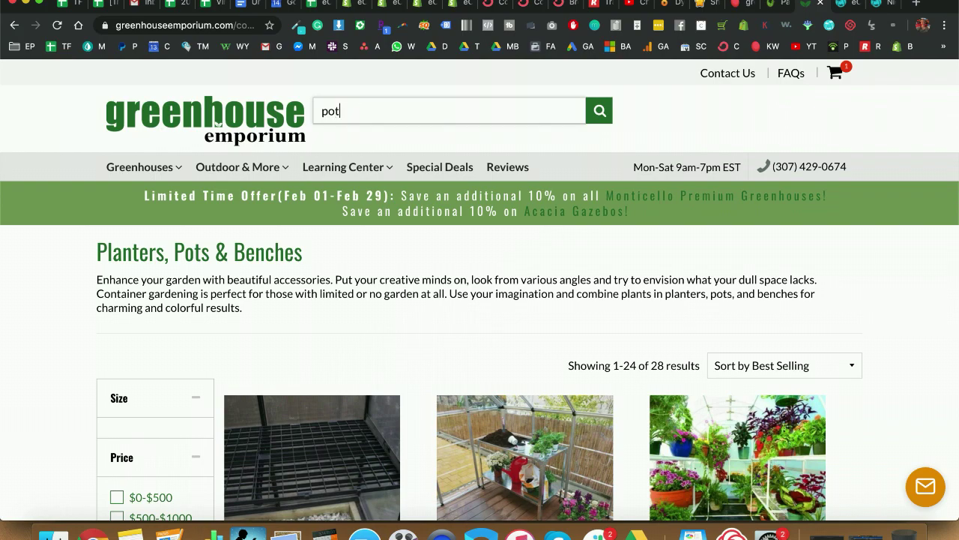
{"action": "type", "text": "ato"}
{"action": "key", "text": "ctrl+a"}
{"action": "key", "text": "BackSpace"}
Step: Search the store for planter and look through the results
{"action": "type", "text": "planter"}
{"action": "left_click", "coordinate": [597, 112]}
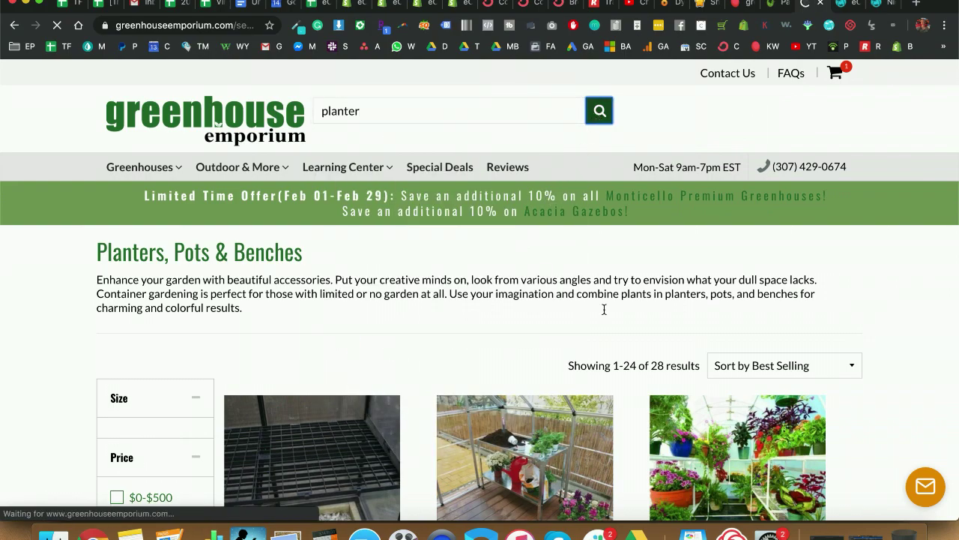
{"action": "scroll", "coordinate": [606, 315], "scroll_direction": "down", "scroll_amount": 4}
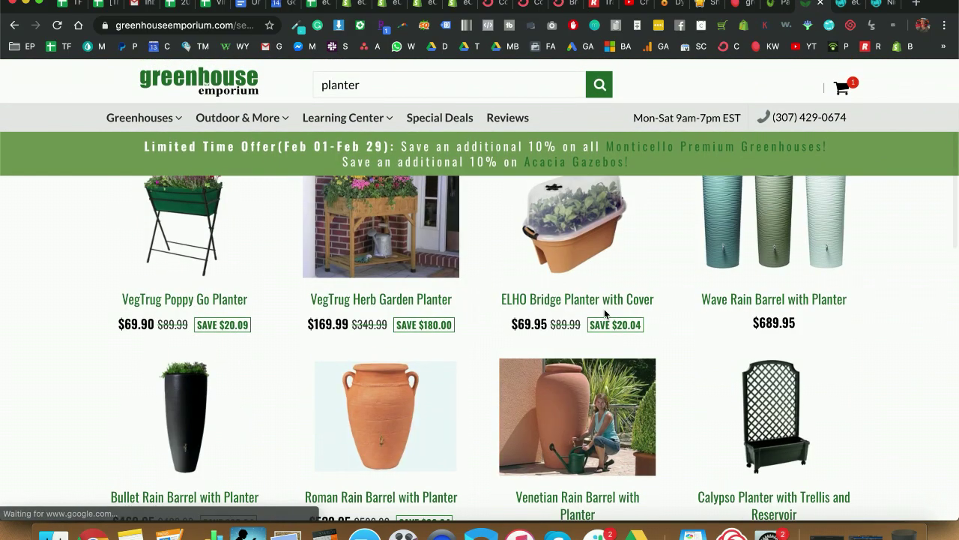
Step: Search the store for potato instead to check for matching products
{"action": "left_click", "coordinate": [433, 81]}
{"action": "key", "text": "super+a"}
{"action": "type", "text": "po"}
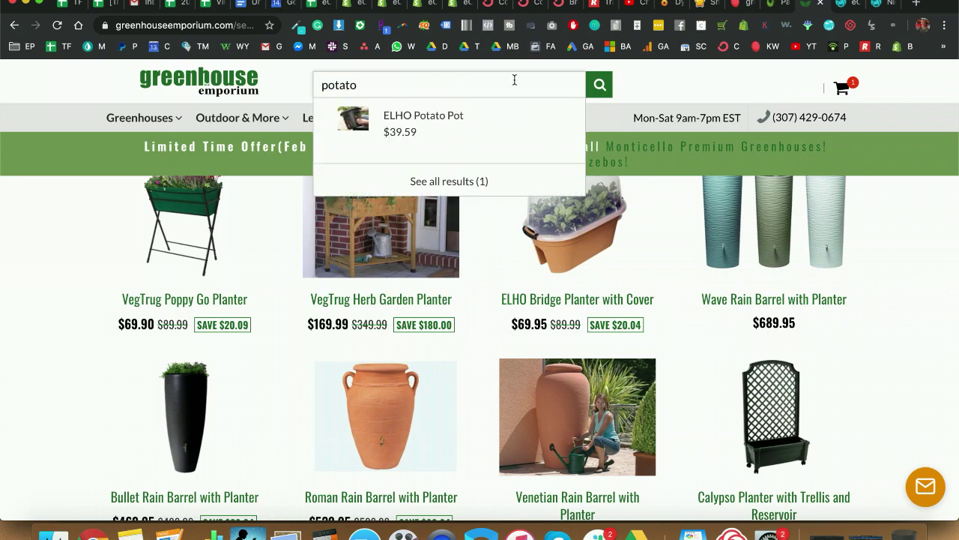
Step: Go back to KWFinder and look through the sites ranking for rhino greenhouse in the SERP overview
{"action": "left_click", "coordinate": [778, 6]}
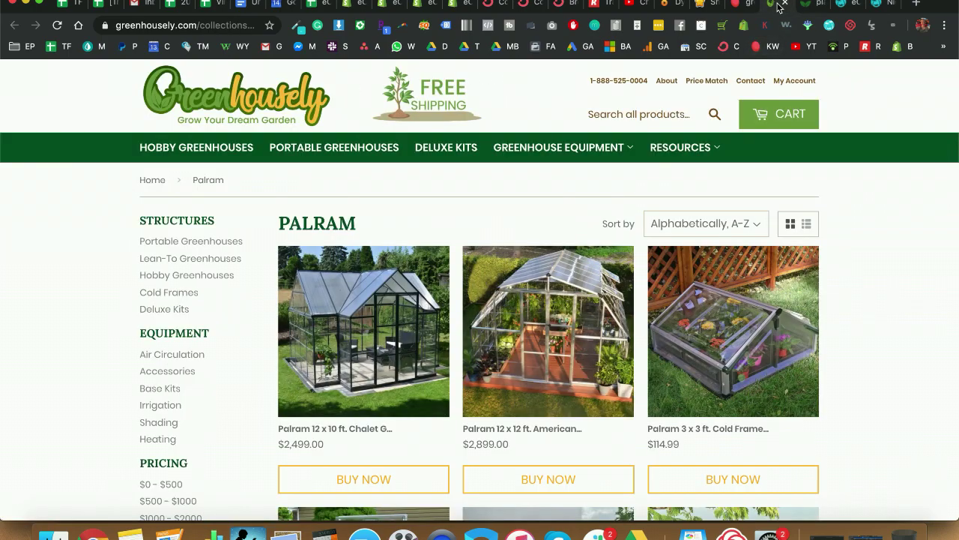
{"action": "left_click", "coordinate": [739, 9]}
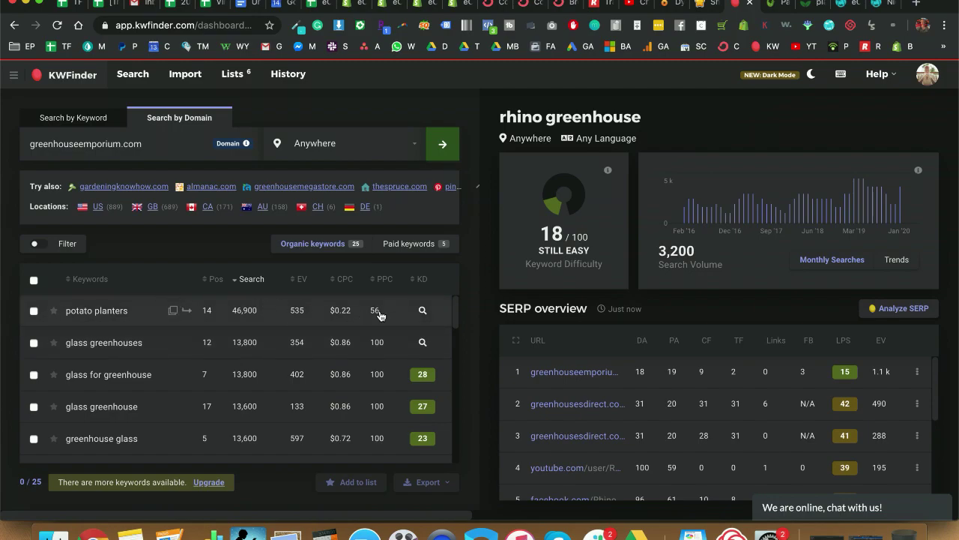
{"action": "scroll", "coordinate": [569, 450], "scroll_direction": "down", "scroll_amount": 5}
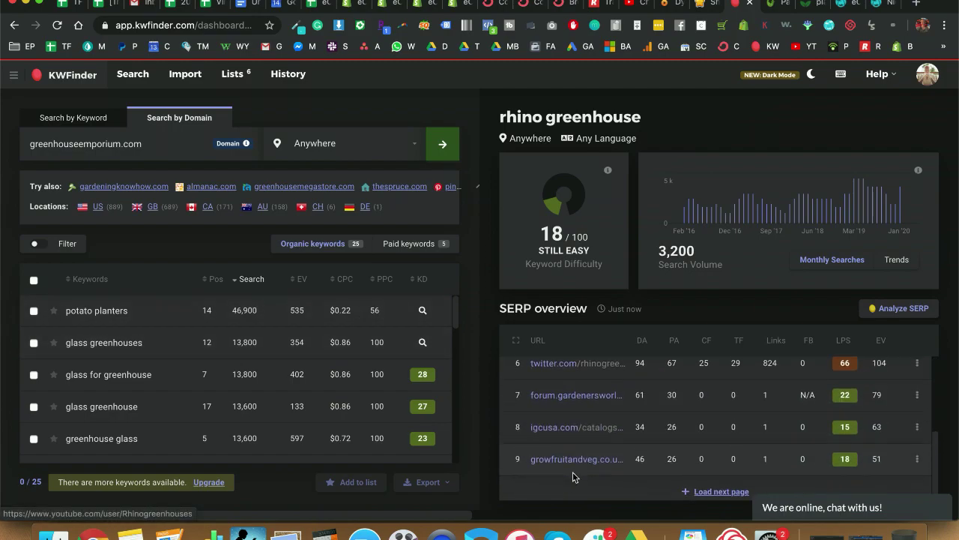
{"action": "scroll", "coordinate": [580, 392], "scroll_direction": "up", "scroll_amount": 5}
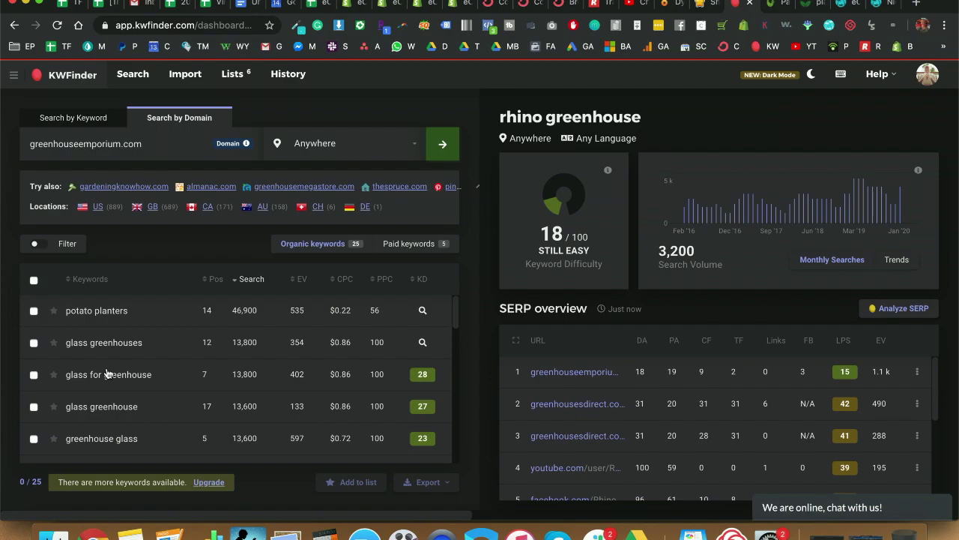
Step: Look through the organic keywords listed for greenhouseemporium.com, examining their ranking positions, search volumes and keyword difficulty
{"action": "scroll", "coordinate": [107, 373], "scroll_direction": "down", "scroll_amount": 2}
{"action": "scroll", "coordinate": [107, 372], "scroll_direction": "up", "scroll_amount": 2}
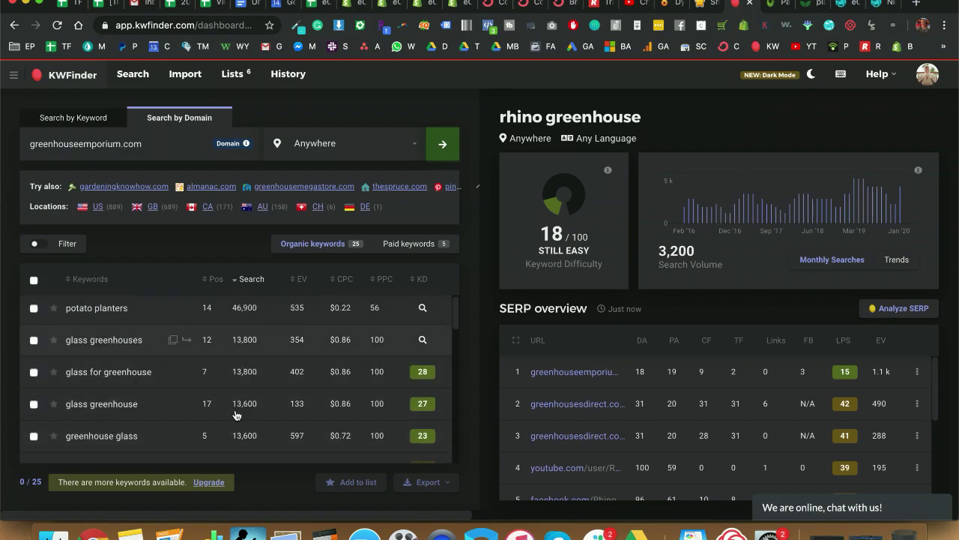
{"action": "scroll", "coordinate": [235, 415], "scroll_direction": "down", "scroll_amount": 3}
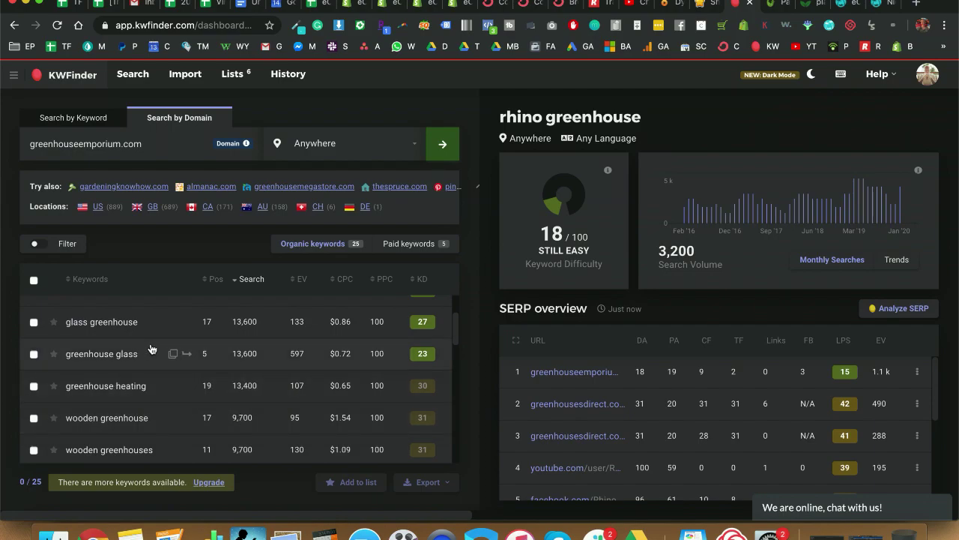
{"action": "scroll", "coordinate": [140, 373], "scroll_direction": "down", "scroll_amount": 1}
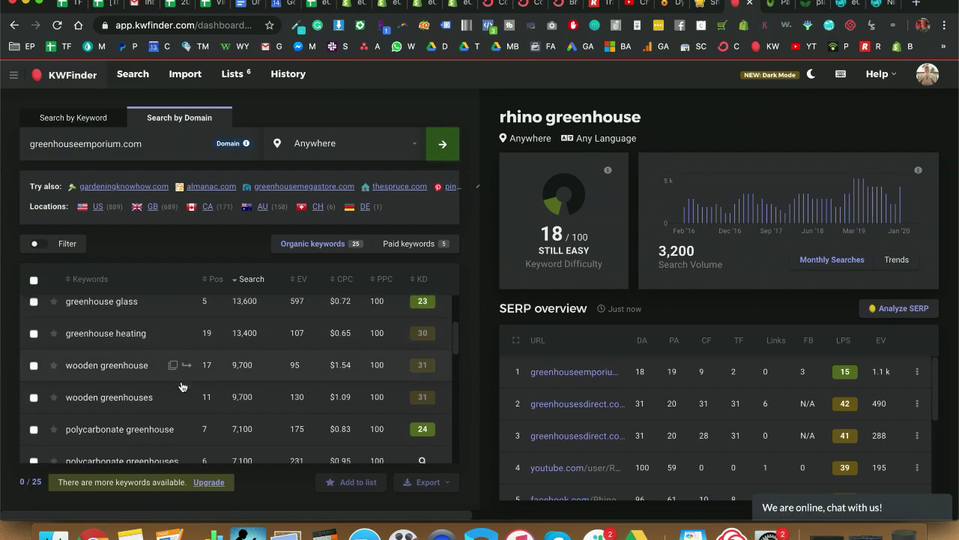
{"action": "scroll", "coordinate": [187, 378], "scroll_direction": "down", "scroll_amount": 2}
{"action": "scroll", "coordinate": [179, 386], "scroll_direction": "down", "scroll_amount": 2}
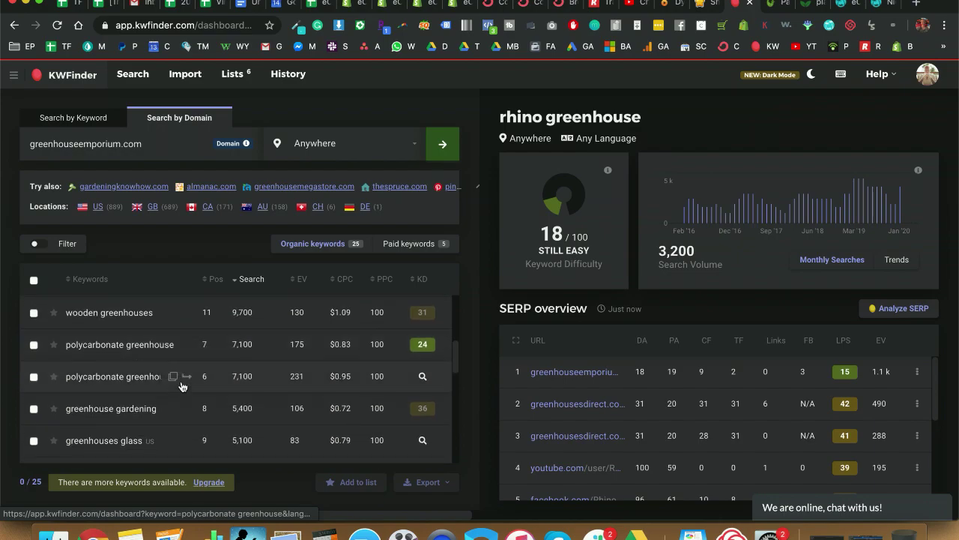
{"action": "scroll", "coordinate": [157, 386], "scroll_direction": "down", "scroll_amount": 5}
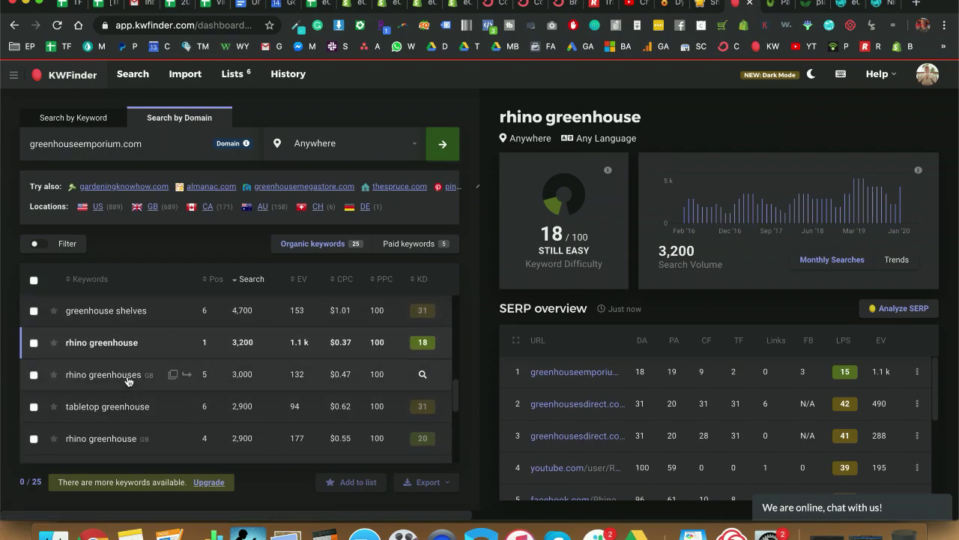
{"action": "scroll", "coordinate": [137, 370], "scroll_direction": "down", "scroll_amount": 1}
{"action": "scroll", "coordinate": [137, 371], "scroll_direction": "down", "scroll_amount": 2}
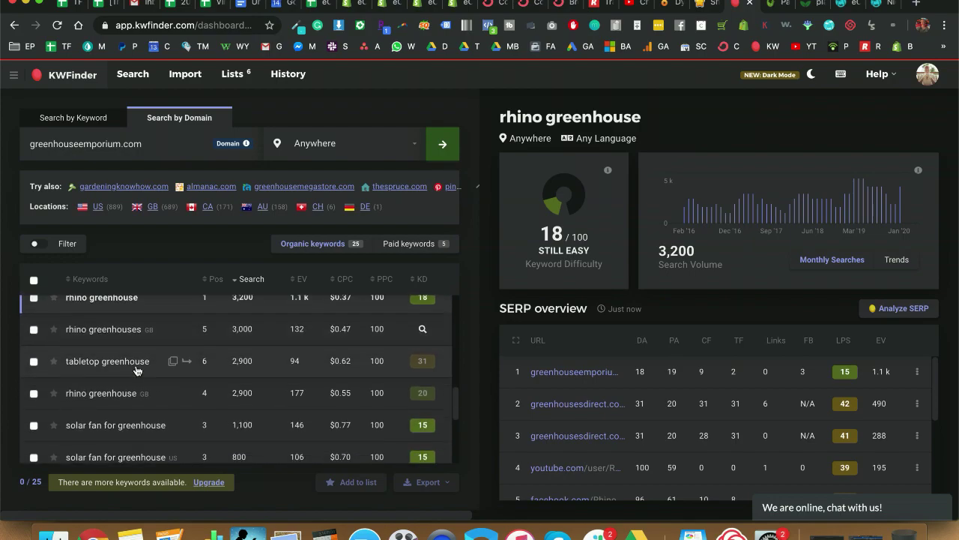
{"action": "scroll", "coordinate": [137, 370], "scroll_direction": "down", "scroll_amount": 1}
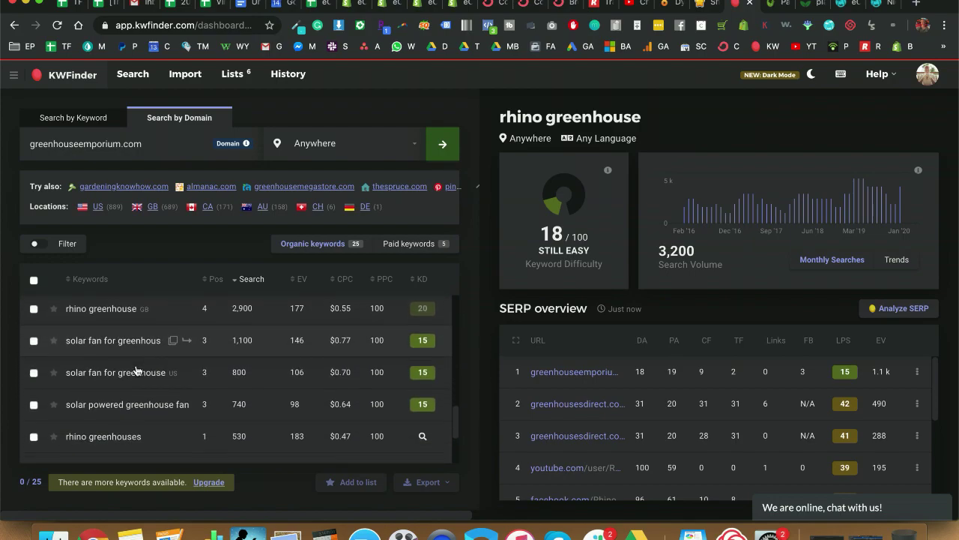
{"action": "scroll", "coordinate": [137, 370], "scroll_direction": "down", "scroll_amount": 2}
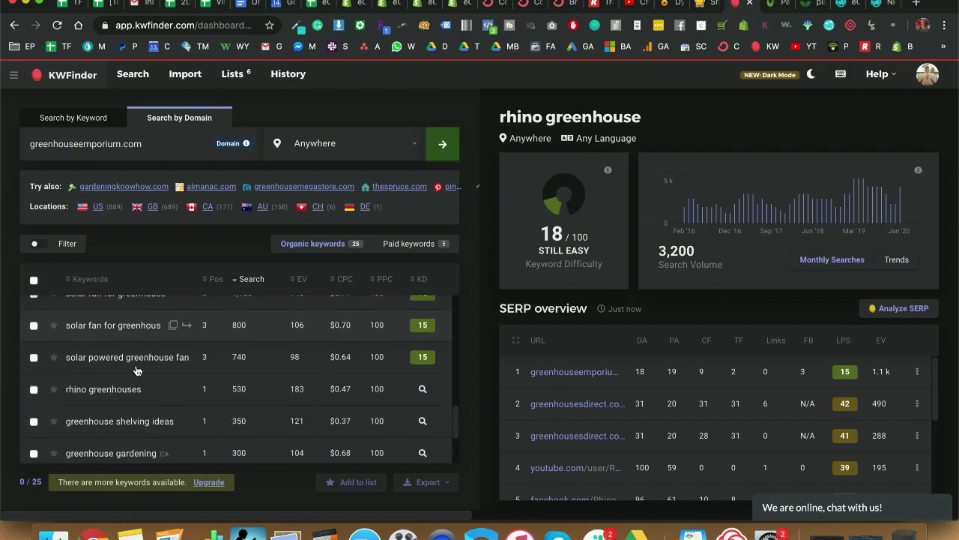
{"action": "scroll", "coordinate": [138, 371], "scroll_direction": "down", "scroll_amount": 2}
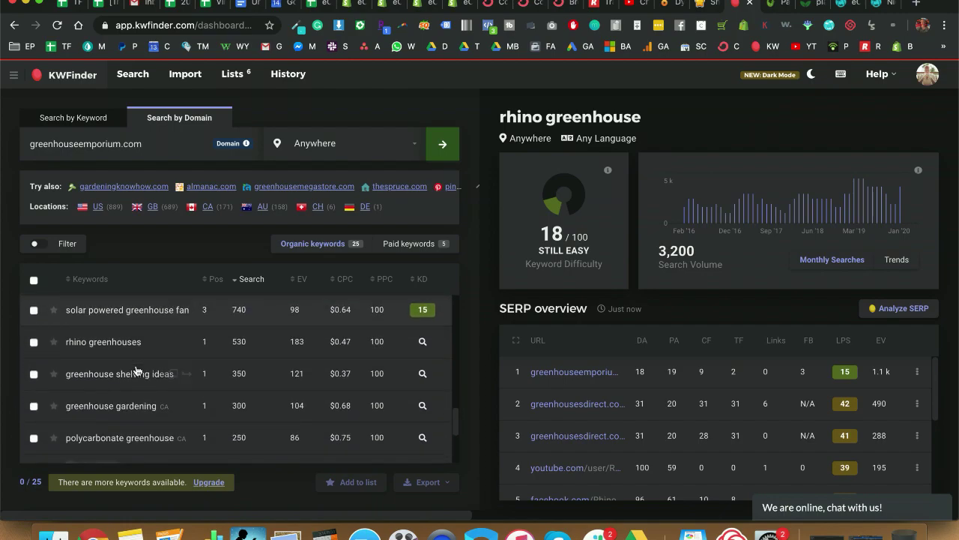
{"action": "scroll", "coordinate": [138, 371], "scroll_direction": "up", "scroll_amount": 10}
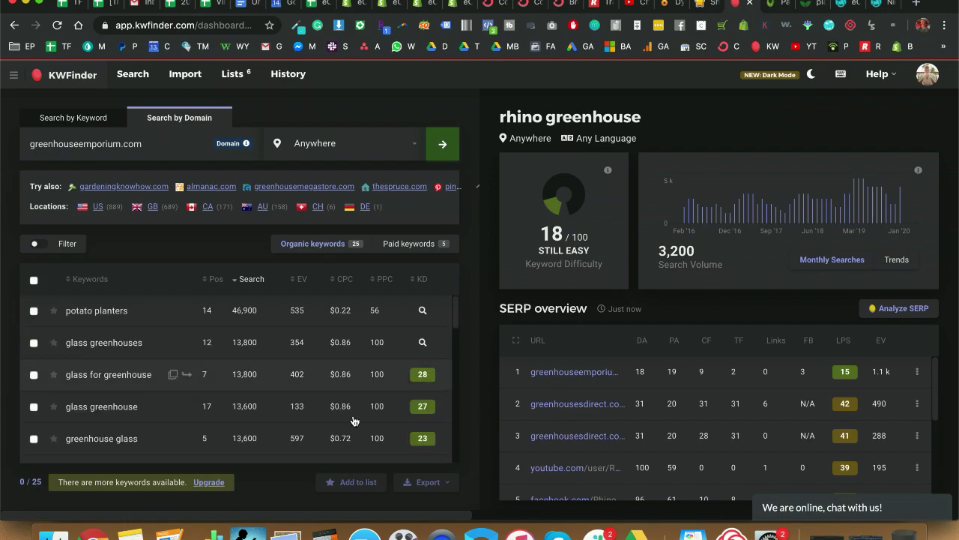
{"action": "scroll", "coordinate": [310, 397], "scroll_direction": "down", "scroll_amount": 5}
{"action": "scroll", "coordinate": [364, 343], "scroll_direction": "up", "scroll_amount": 5}
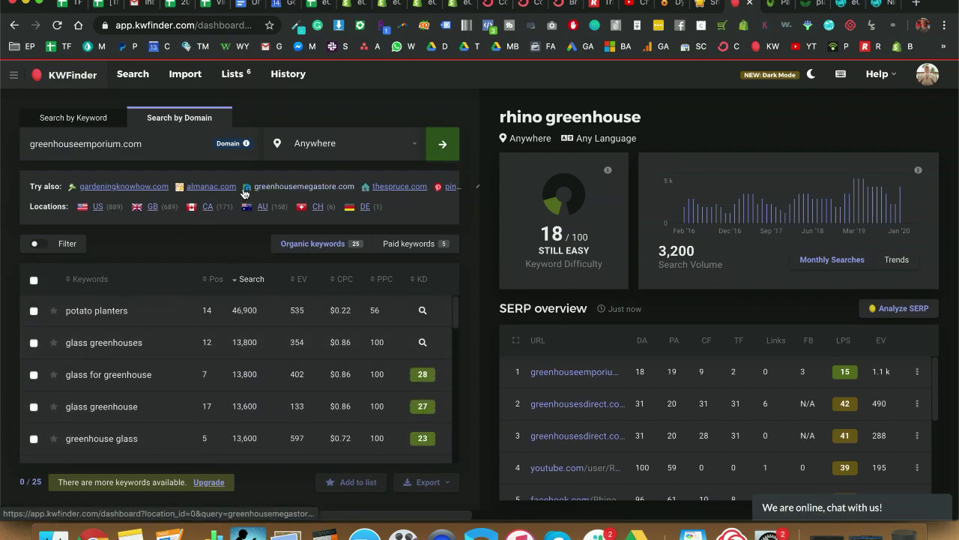
{"action": "scroll", "coordinate": [245, 193], "scroll_direction": "right", "scroll_amount": 1}
{"action": "scroll", "coordinate": [250, 184], "scroll_direction": "left", "scroll_amount": 1}
Step: Open Mangools' LinkMiner for backlink analysis and copy the domain greenhouseemporium.com from the store's web address
{"action": "left_click", "coordinate": [15, 76]}
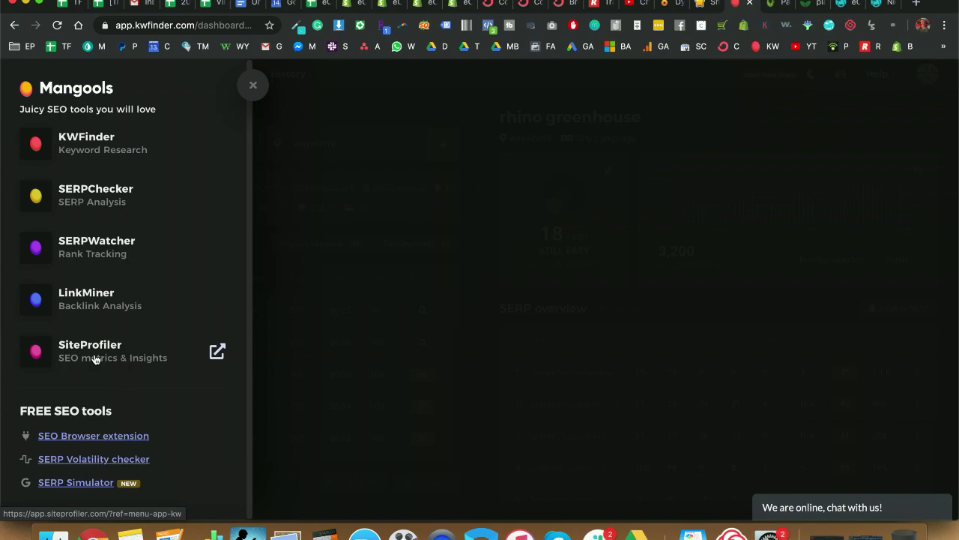
{"action": "left_click", "coordinate": [114, 308]}
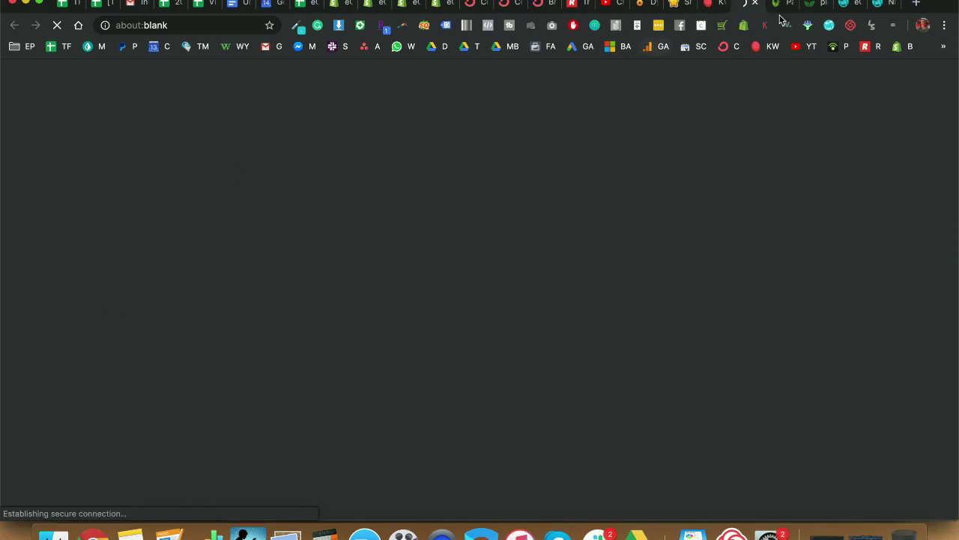
{"action": "left_click", "coordinate": [811, 4]}
{"action": "left_click", "coordinate": [237, 26]}
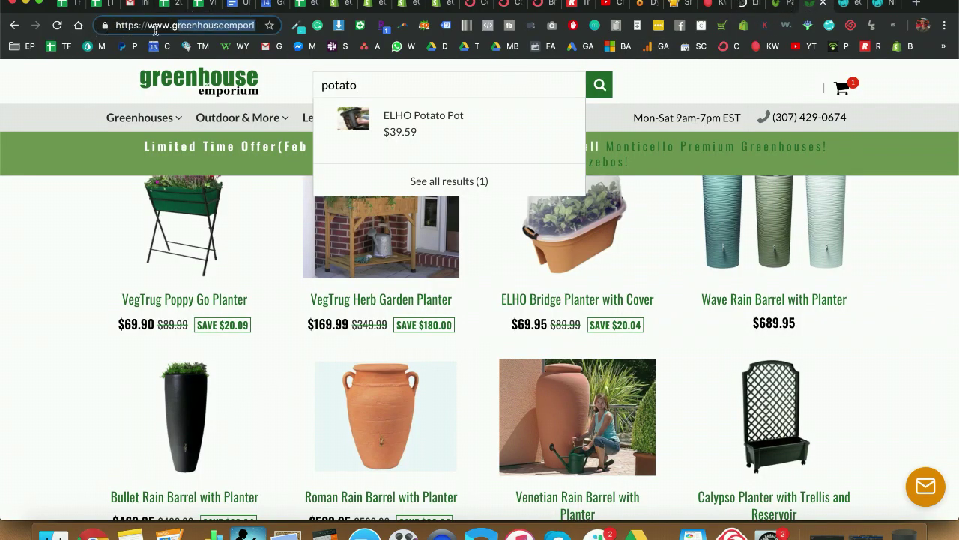
{"action": "key", "text": "Right"}
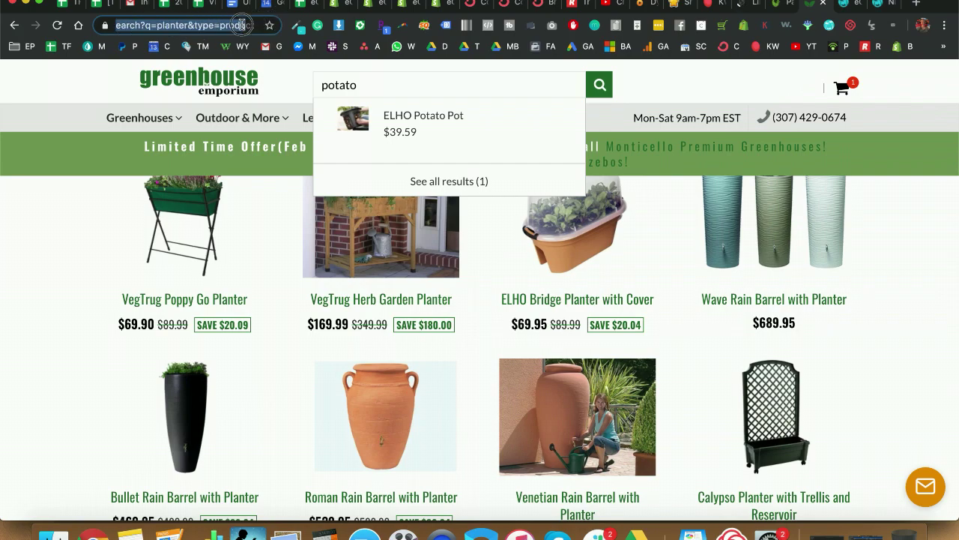
{"action": "left_click_drag", "start_coordinate": [108, 28], "coordinate": [180, 24]}
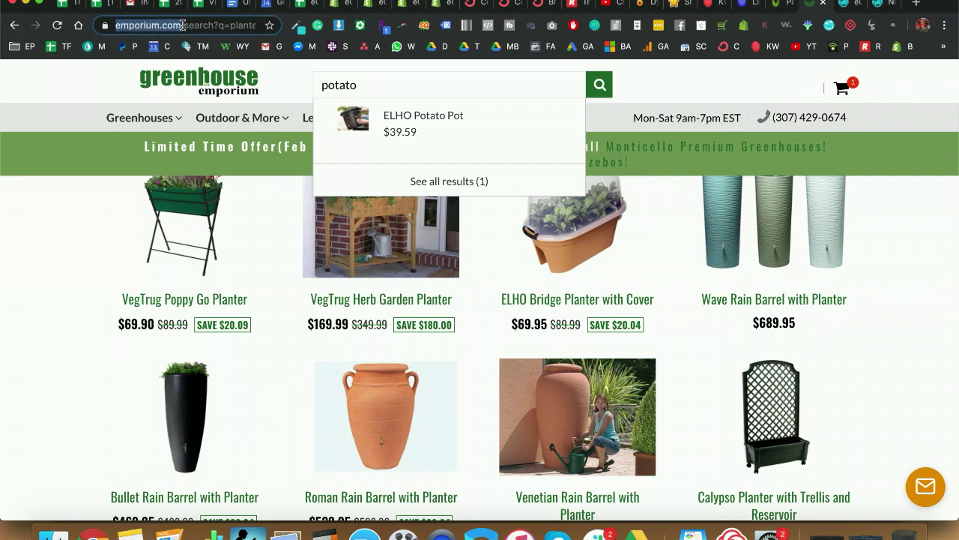
Step: Go back to LinkMiner and find the backlinks pointing to greenhouseemporium.com
{"action": "left_click", "coordinate": [753, 6]}
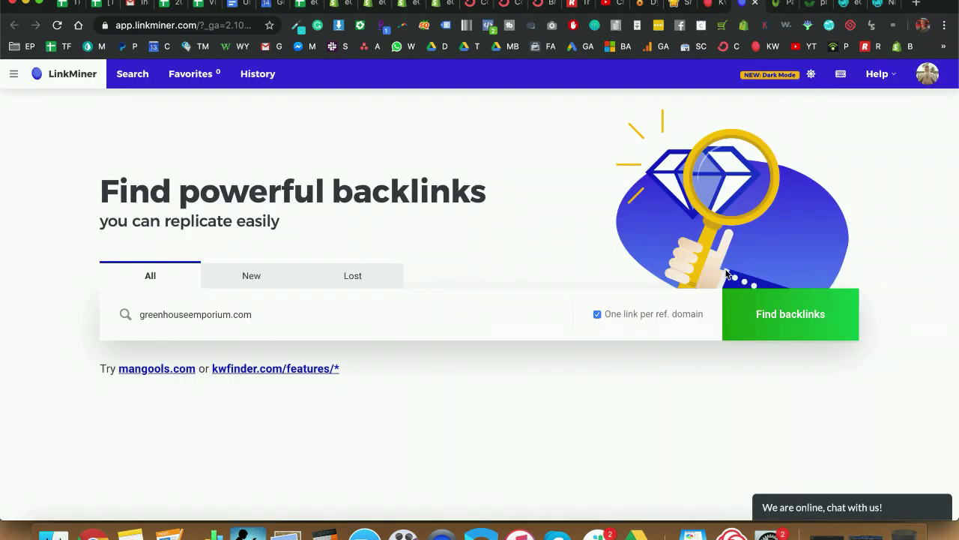
{"action": "left_click", "coordinate": [767, 314]}
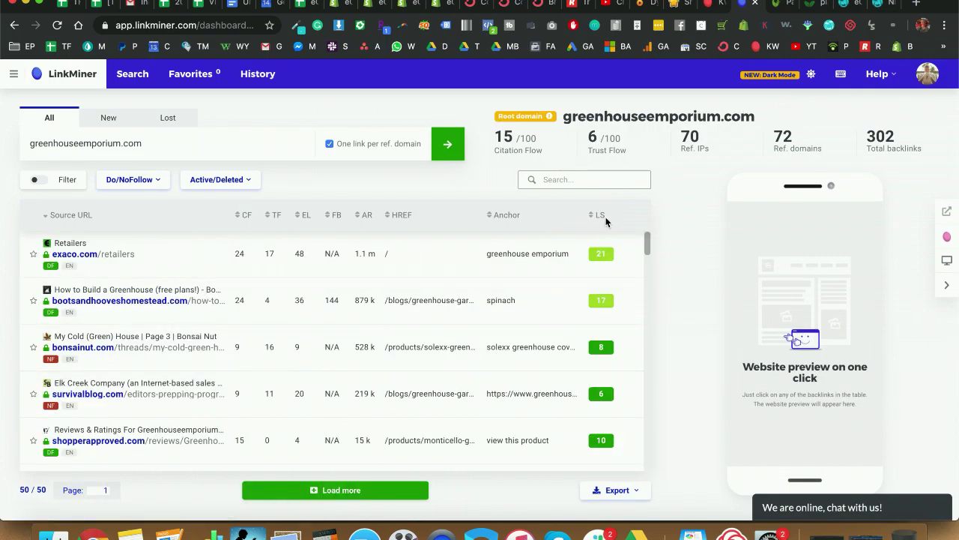
{"action": "mouse_move", "coordinate": [600, 219]}
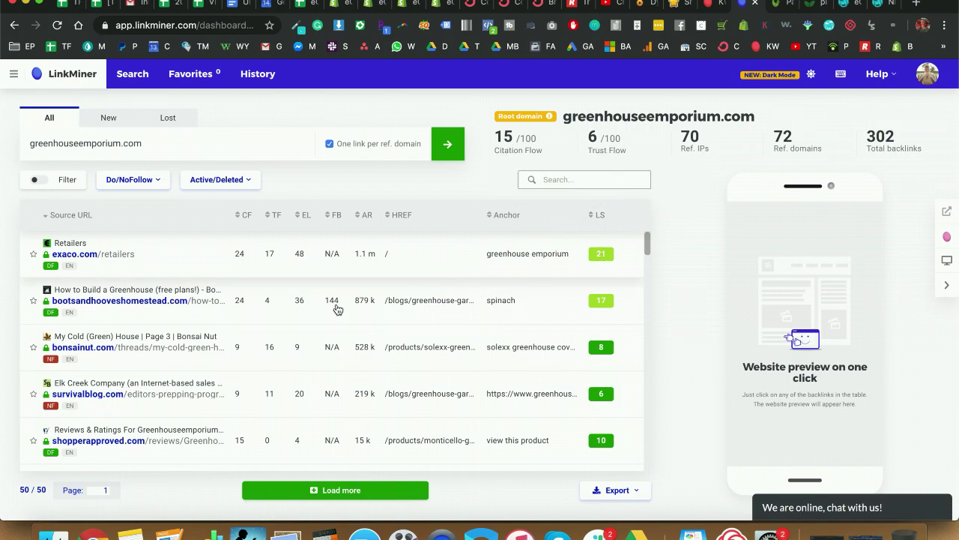
Step: Open the exaco.com/retailers backlink and examine Exaco Trading Co's retailer list and product categories
{"action": "left_click", "coordinate": [77, 254]}
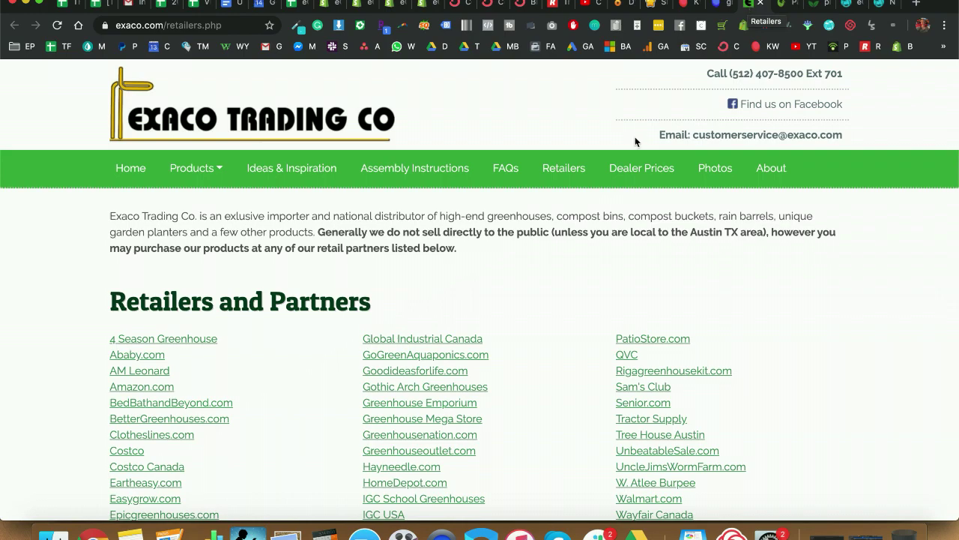
{"action": "scroll", "coordinate": [539, 326], "scroll_direction": "down", "scroll_amount": 5}
{"action": "scroll", "coordinate": [539, 325], "scroll_direction": "up", "scroll_amount": 4}
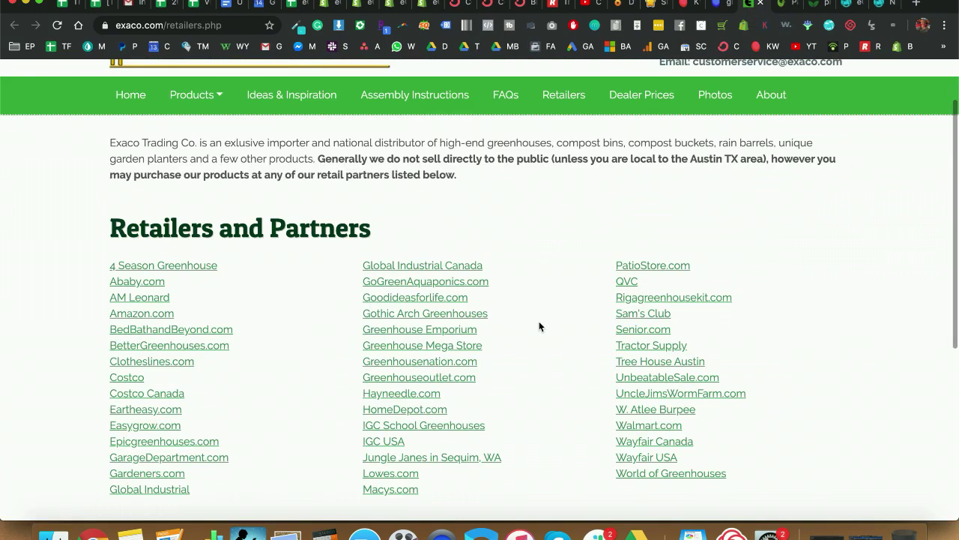
{"action": "scroll", "coordinate": [198, 323], "scroll_direction": "up", "scroll_amount": 1}
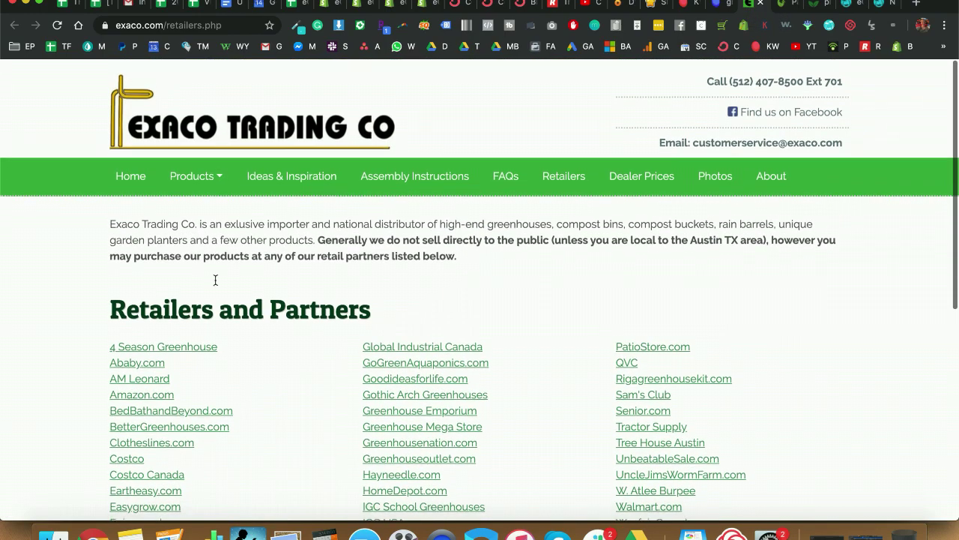
{"action": "left_click", "coordinate": [191, 167]}
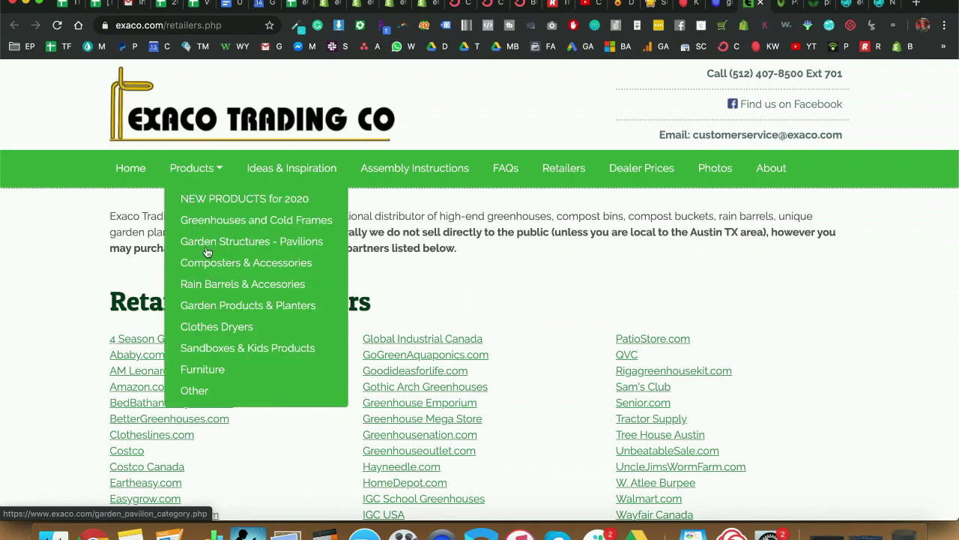
{"action": "left_click", "coordinate": [642, 232]}
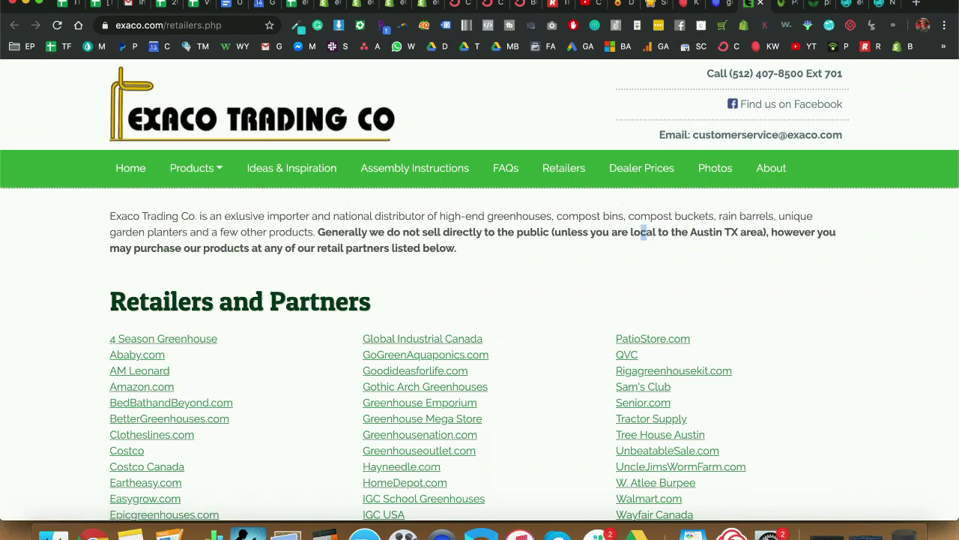
Step: Return to the backlink list, open the bootsandhooveshomestead.com article on building a greenhouse and look through it for the store link
{"action": "key", "text": "ctrl+shift+Tab"}
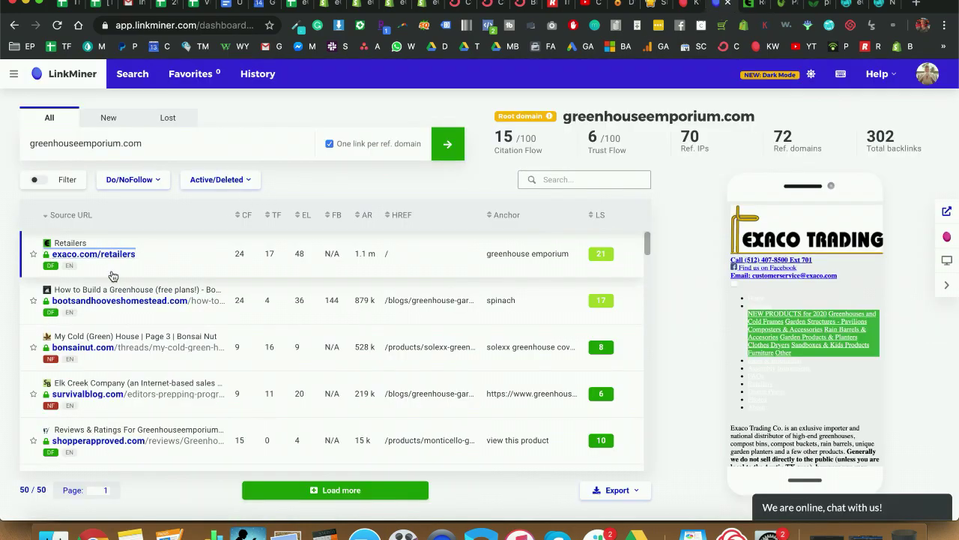
{"action": "left_click", "coordinate": [107, 300]}
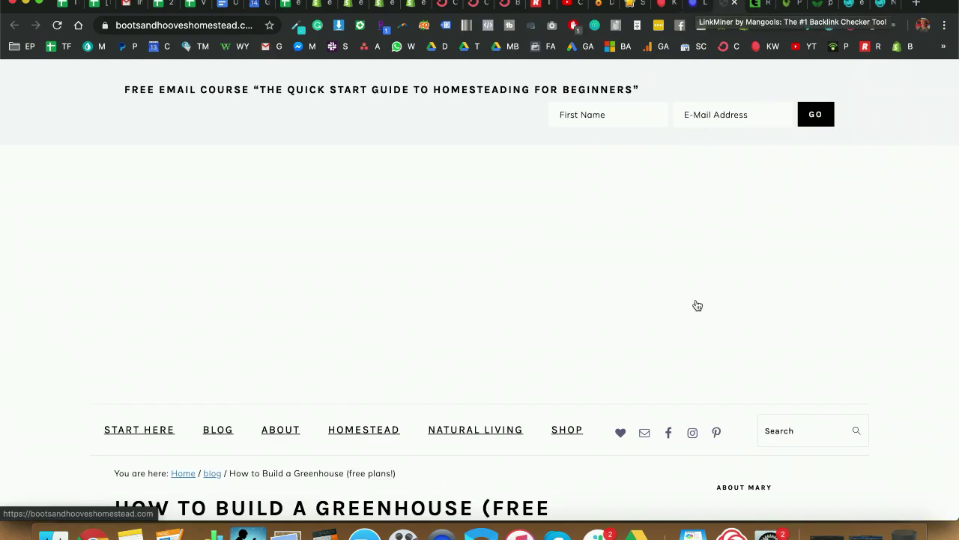
{"action": "scroll", "coordinate": [675, 311], "scroll_direction": "down", "scroll_amount": 5}
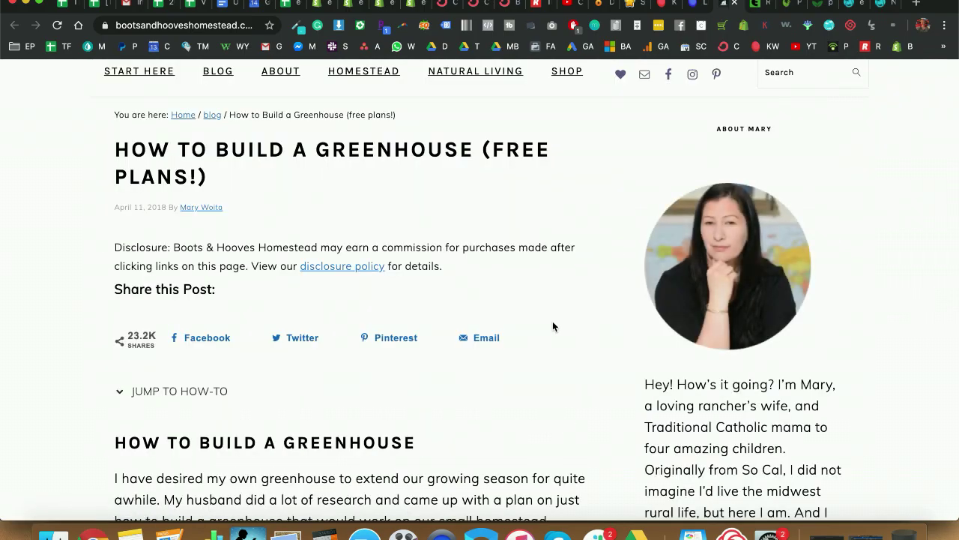
{"action": "scroll", "coordinate": [552, 321], "scroll_direction": "down", "scroll_amount": 3}
{"action": "scroll", "coordinate": [552, 326], "scroll_direction": "down", "scroll_amount": 15}
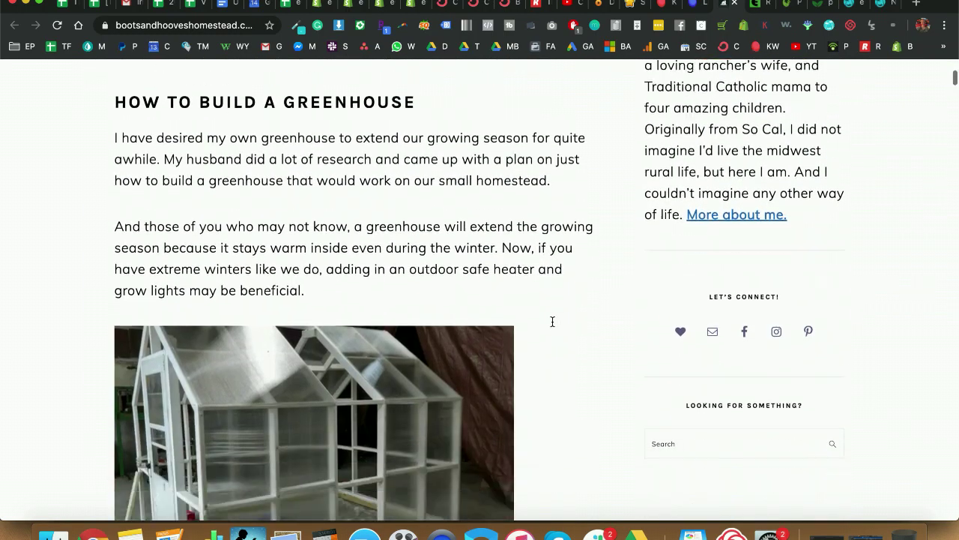
{"action": "scroll", "coordinate": [552, 326], "scroll_direction": "down", "scroll_amount": 15}
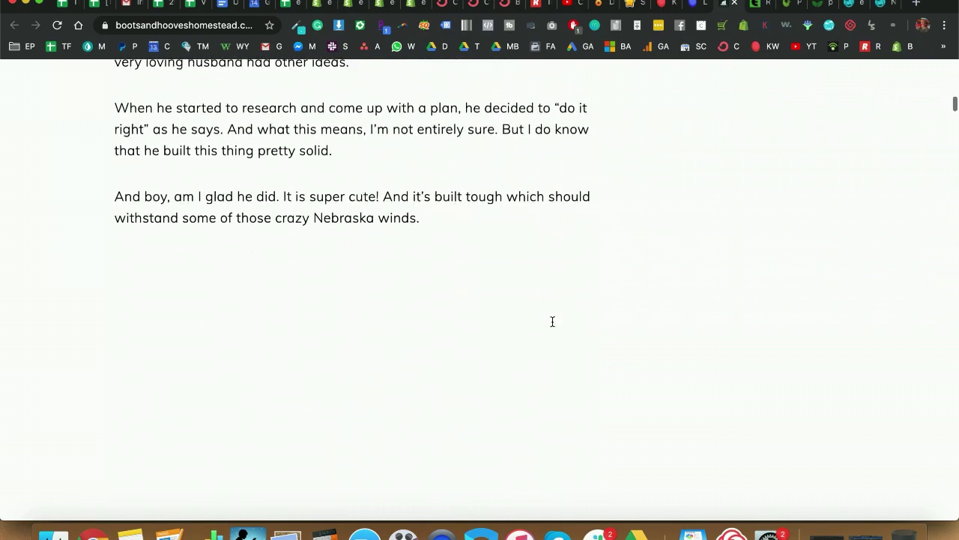
{"action": "scroll", "coordinate": [417, 223], "scroll_direction": "up", "scroll_amount": 2}
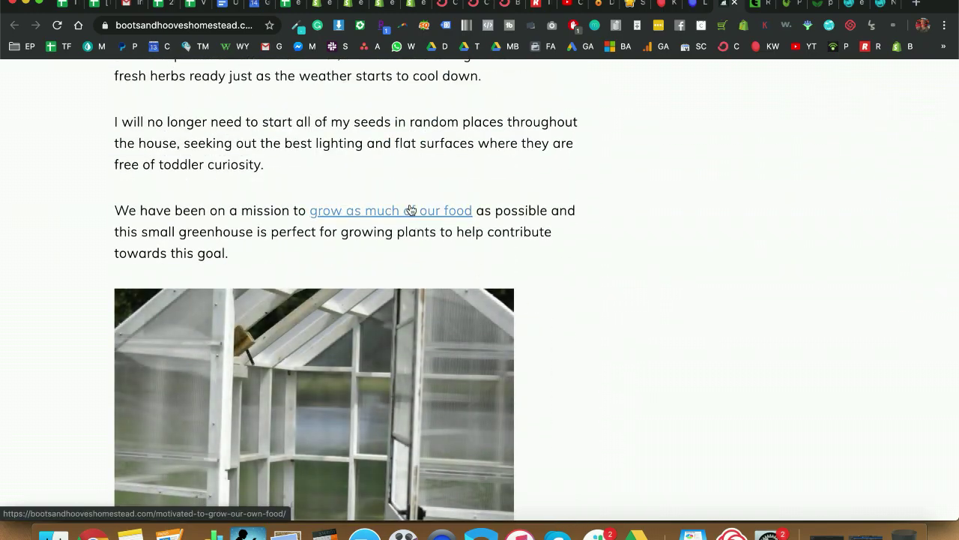
{"action": "scroll", "coordinate": [410, 209], "scroll_direction": "down", "scroll_amount": 15}
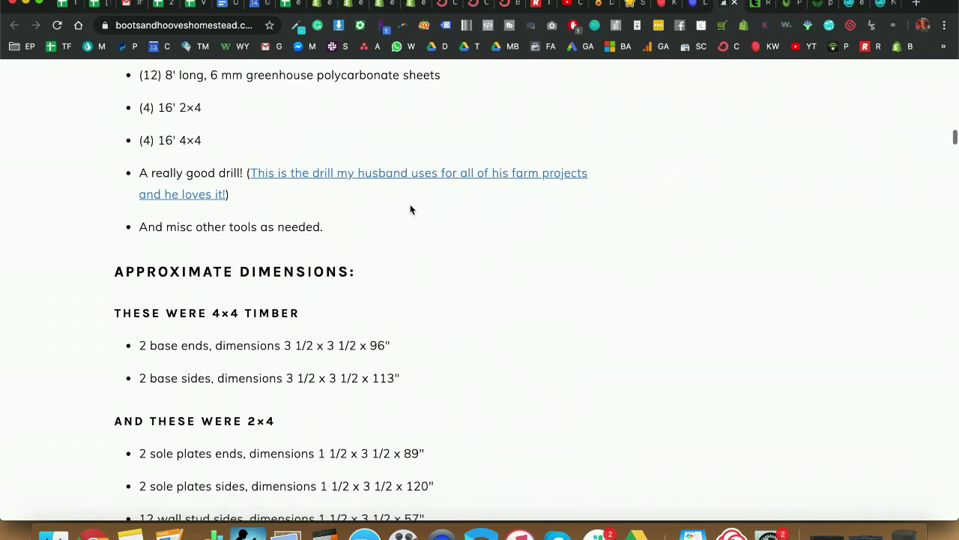
{"action": "scroll", "coordinate": [410, 185], "scroll_direction": "down", "scroll_amount": 15}
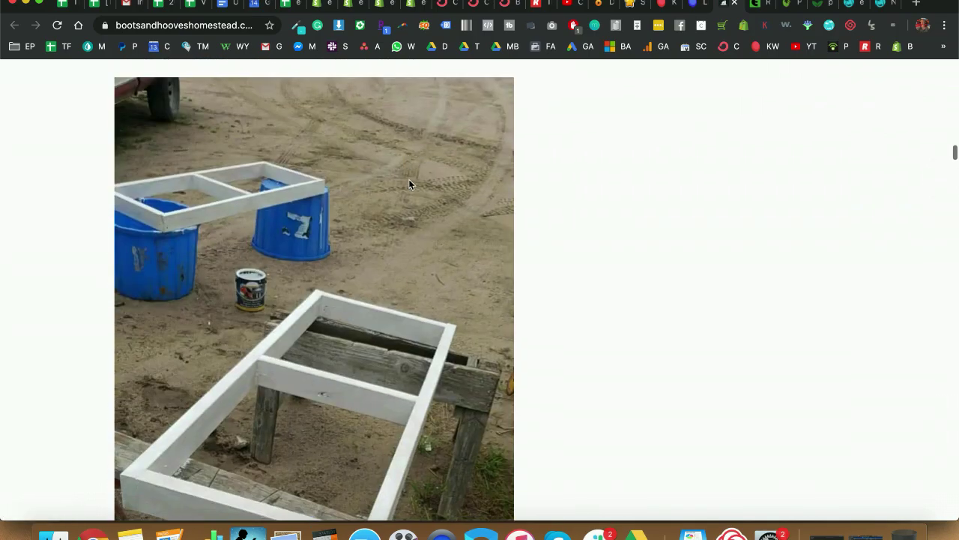
{"action": "scroll", "coordinate": [409, 184], "scroll_direction": "down", "scroll_amount": 15}
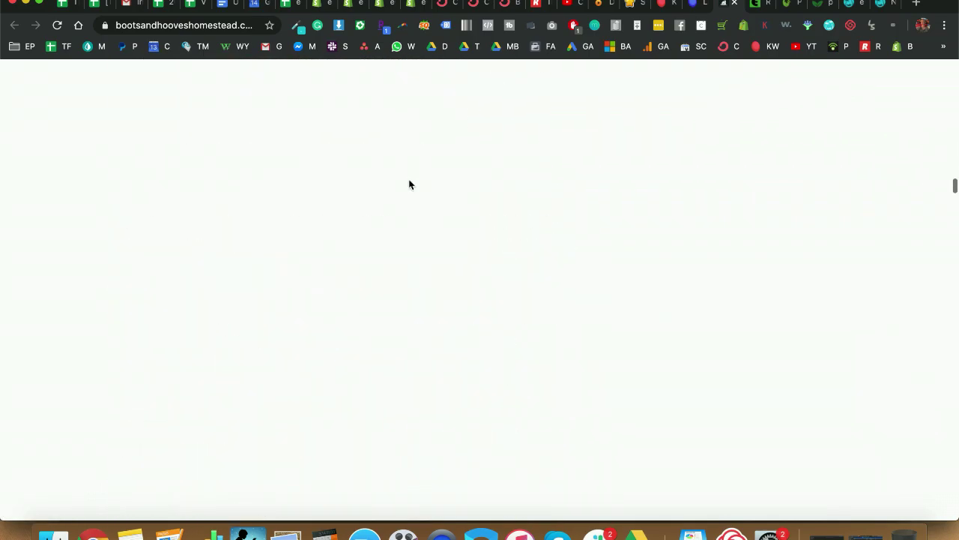
Step: Search the article's text for greenhouseemporium and for emproium
{"action": "key", "text": "super+f"}
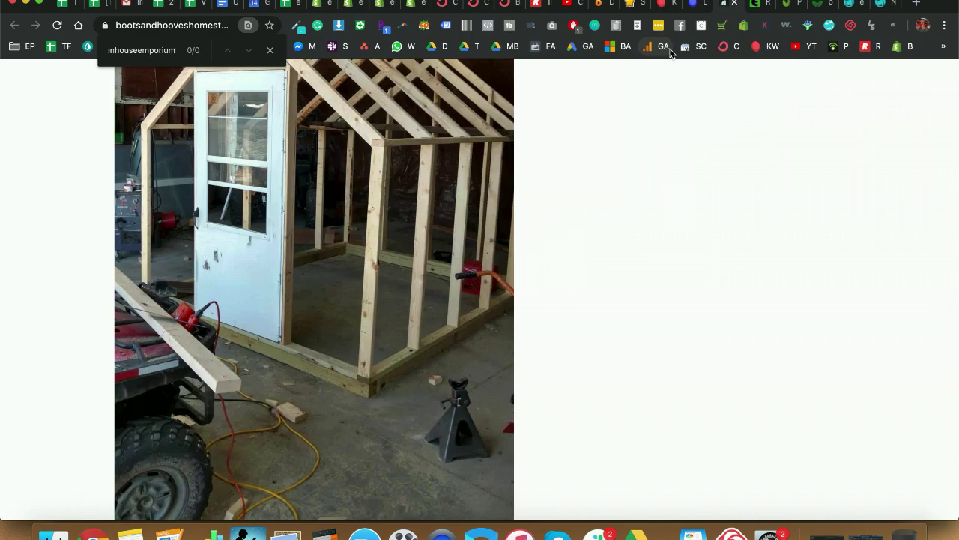
{"action": "key", "text": "ctrl+a"}
{"action": "type", "text": "empro"}
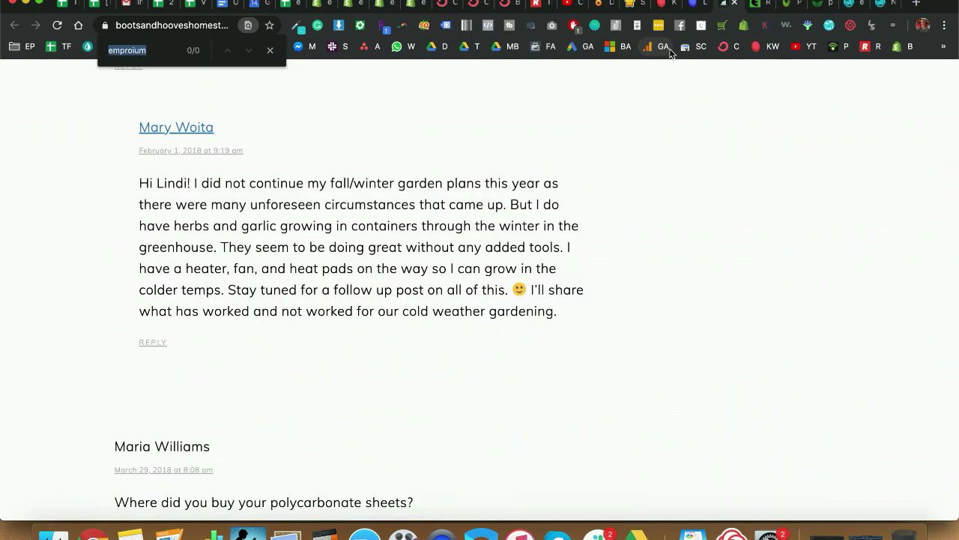
Step: Close the text search and look through the reader comments under the greenhouse-building article for the Greenhouse Emporium link
{"action": "scroll", "coordinate": [322, 130], "scroll_direction": "down", "scroll_amount": 5}
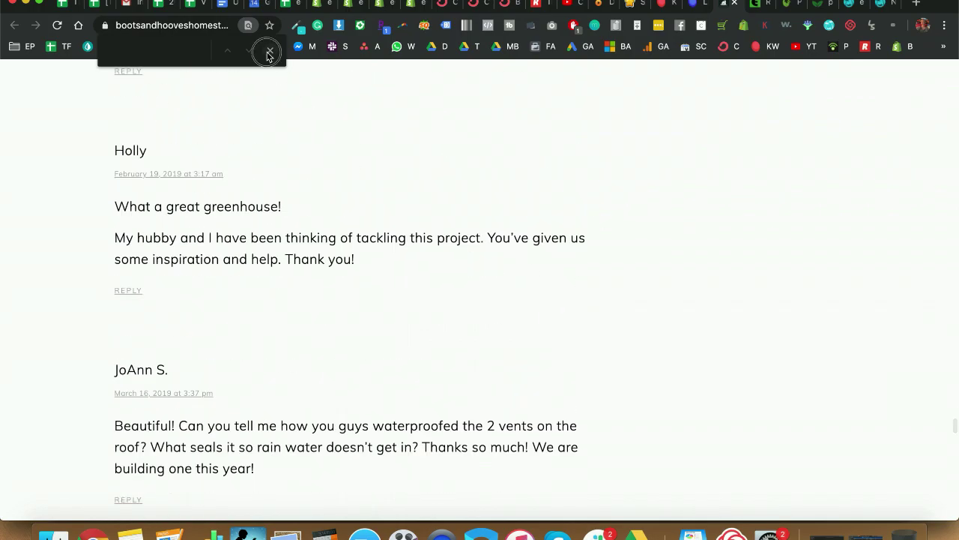
{"action": "scroll", "coordinate": [421, 215], "scroll_direction": "down", "scroll_amount": 20}
{"action": "scroll", "coordinate": [421, 216], "scroll_direction": "up", "scroll_amount": 15}
{"action": "scroll", "coordinate": [421, 213], "scroll_direction": "up", "scroll_amount": 15}
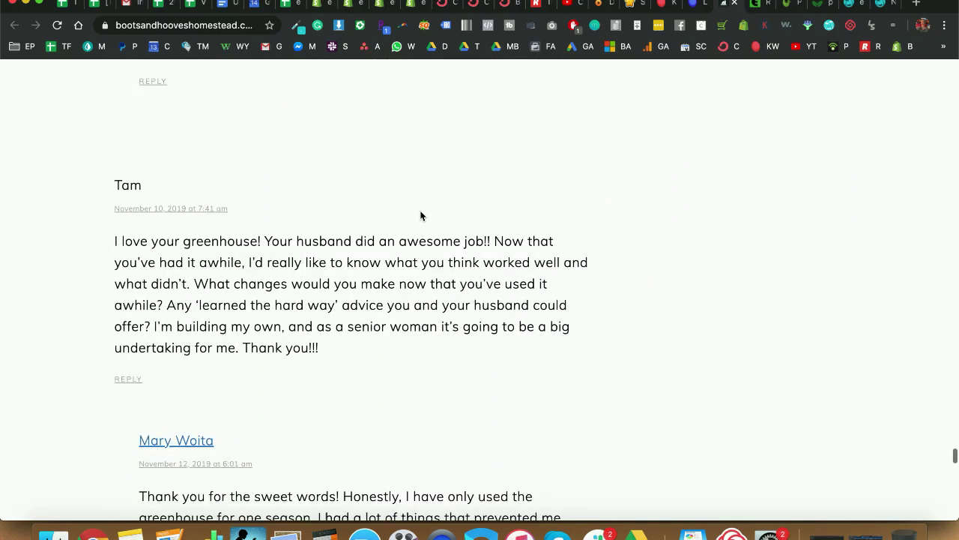
{"action": "scroll", "coordinate": [420, 215], "scroll_direction": "down", "scroll_amount": 6}
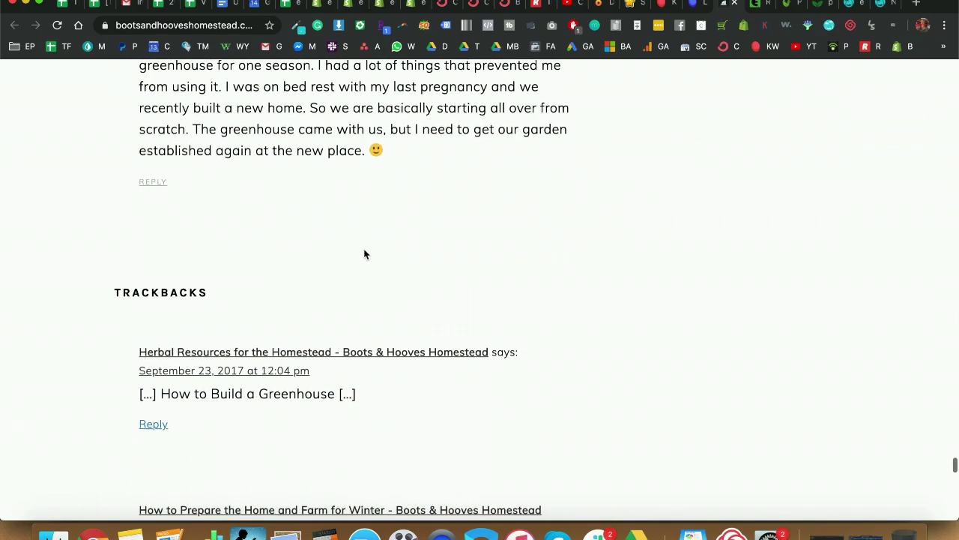
{"action": "scroll", "coordinate": [240, 394], "scroll_direction": "up", "scroll_amount": 8}
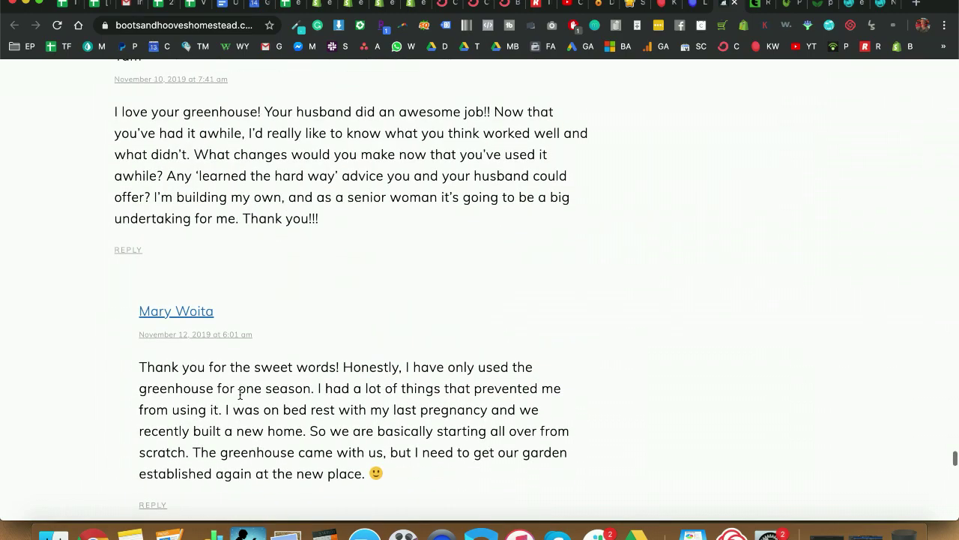
{"action": "scroll", "coordinate": [240, 394], "scroll_direction": "up", "scroll_amount": 3}
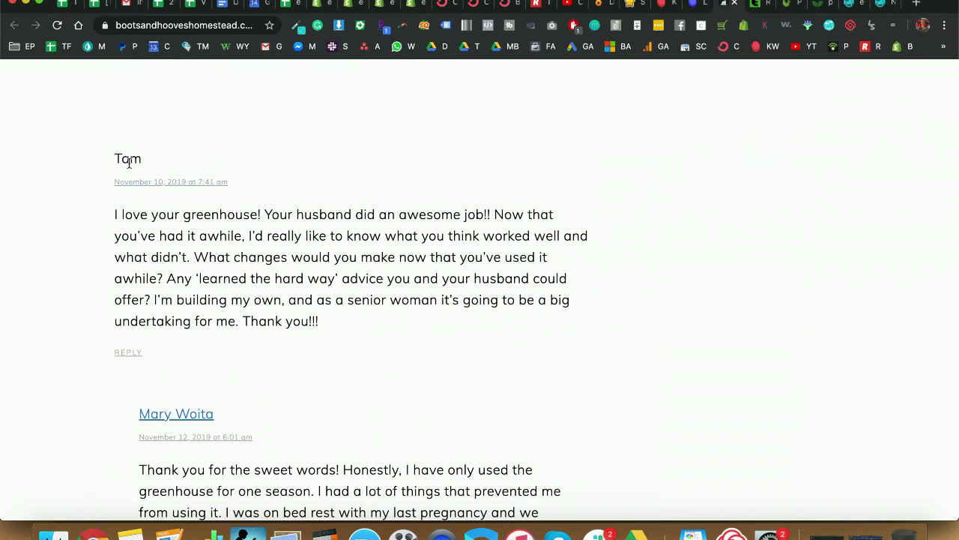
{"action": "scroll", "coordinate": [166, 420], "scroll_direction": "up", "scroll_amount": 5}
{"action": "scroll", "coordinate": [166, 416], "scroll_direction": "up", "scroll_amount": 10}
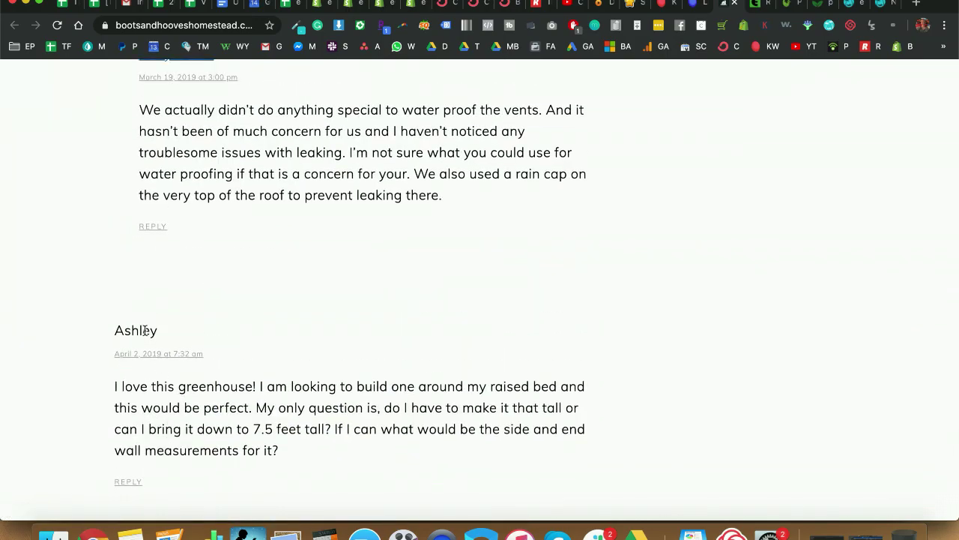
{"action": "scroll", "coordinate": [145, 331], "scroll_direction": "up", "scroll_amount": 10}
{"action": "scroll", "coordinate": [146, 332], "scroll_direction": "down", "scroll_amount": 5}
{"action": "scroll", "coordinate": [170, 286], "scroll_direction": "up", "scroll_amount": 20}
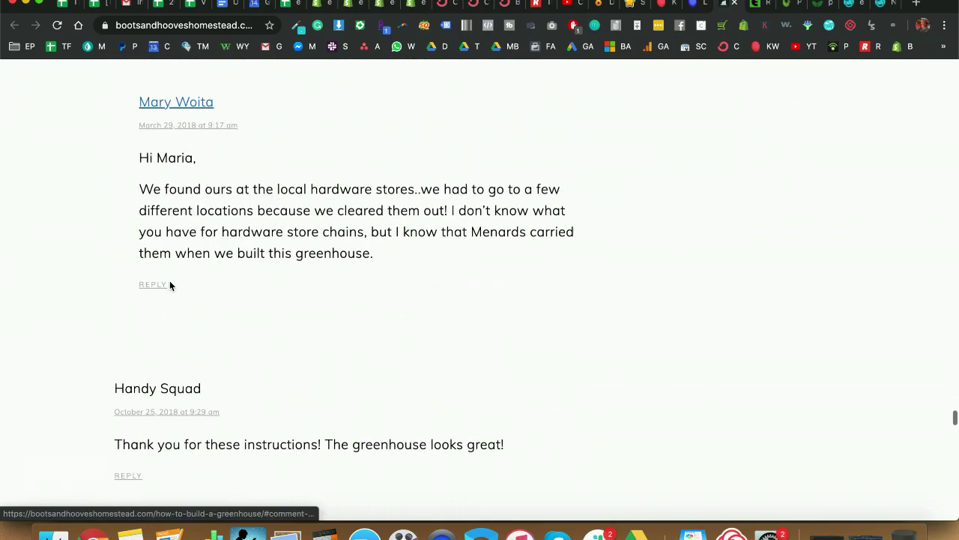
{"action": "scroll", "coordinate": [169, 284], "scroll_direction": "up", "scroll_amount": 5}
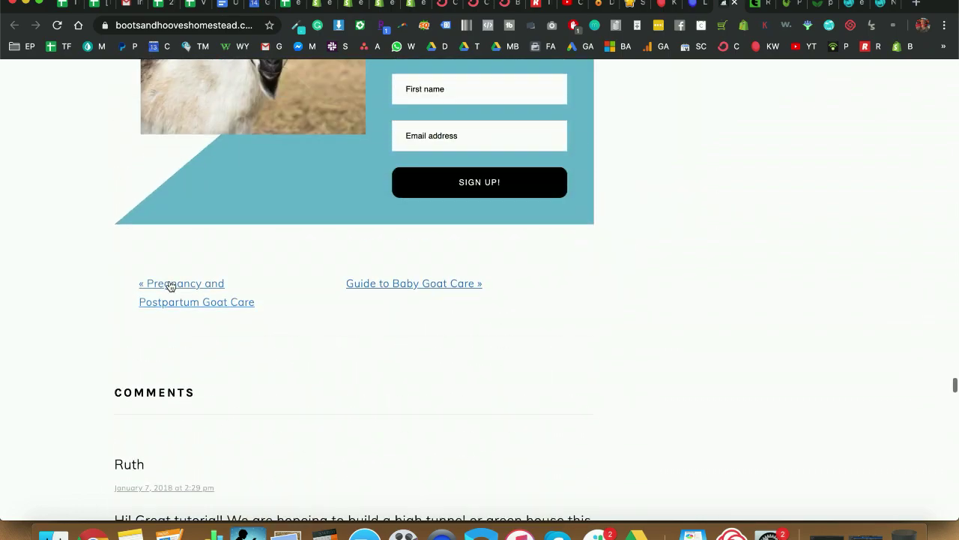
Step: Look back through the article body up to its title for a link to Greenhouse Emporium
{"action": "scroll", "coordinate": [405, 307], "scroll_direction": "up", "scroll_amount": 8}
{"action": "scroll", "coordinate": [405, 307], "scroll_direction": "down", "scroll_amount": 12}
{"action": "scroll", "coordinate": [404, 308], "scroll_direction": "up", "scroll_amount": 15}
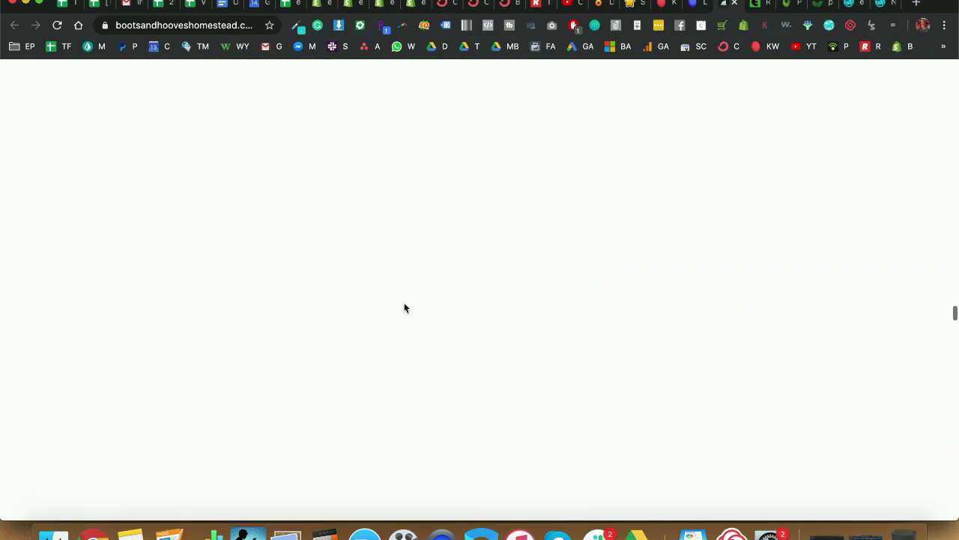
{"action": "scroll", "coordinate": [405, 308], "scroll_direction": "up", "scroll_amount": 20}
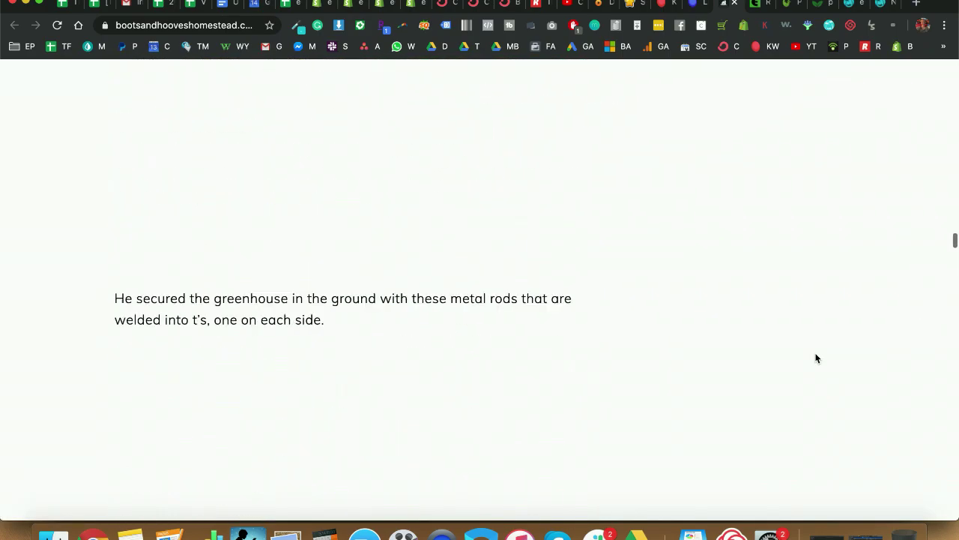
{"action": "scroll", "coordinate": [816, 358], "scroll_direction": "up", "scroll_amount": 20}
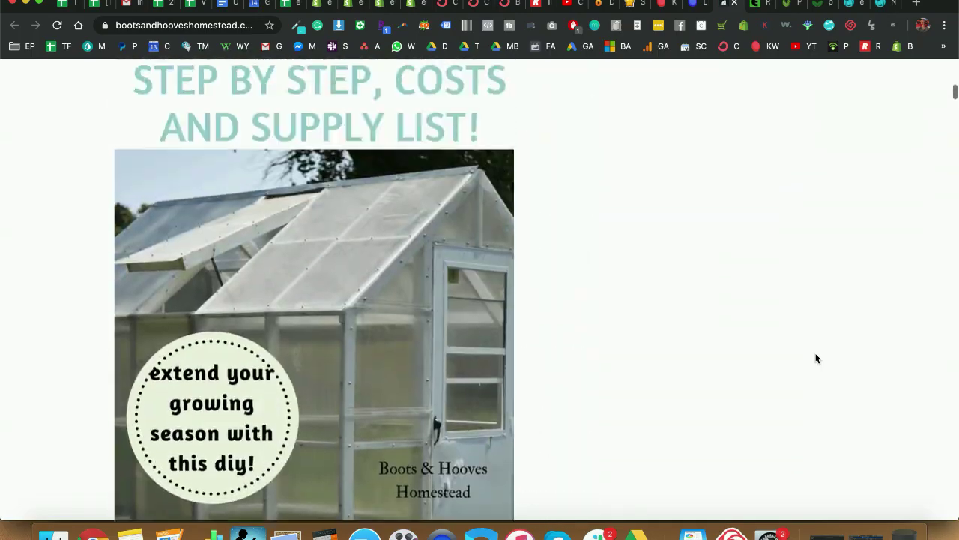
{"action": "scroll", "coordinate": [817, 358], "scroll_direction": "up", "scroll_amount": 5}
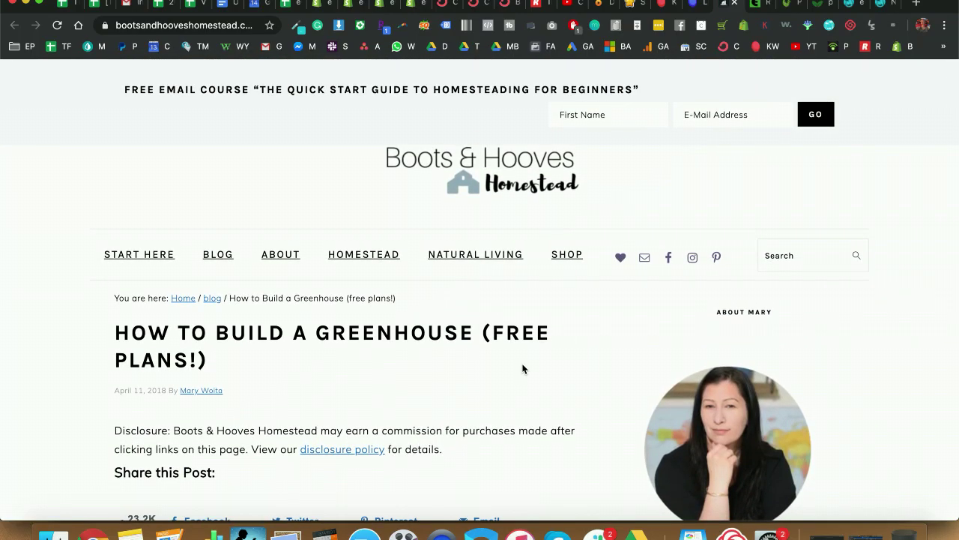
Step: Examine the links in the article's greenhouse plan, growing advice, cool-season foods list and recommended posts
{"action": "scroll", "coordinate": [523, 368], "scroll_direction": "down", "scroll_amount": 20}
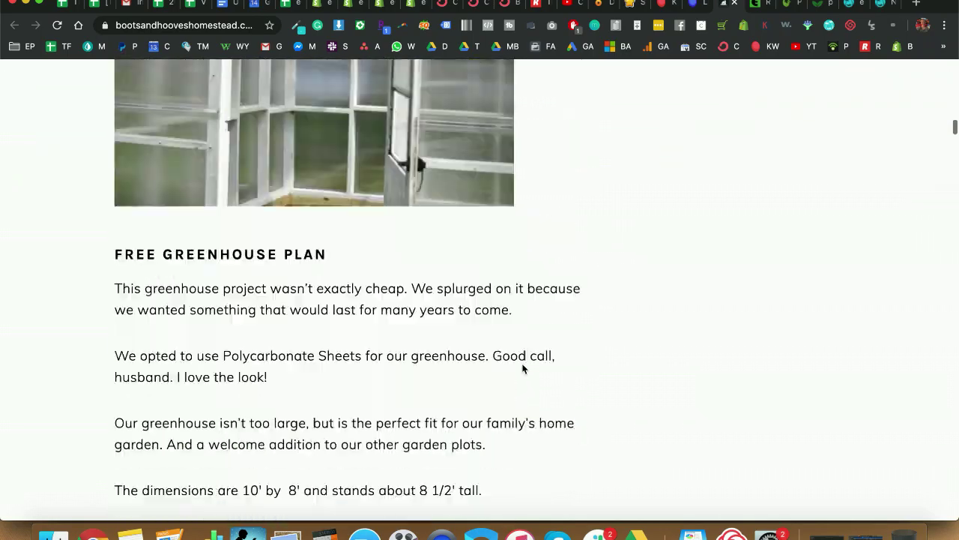
{"action": "scroll", "coordinate": [523, 368], "scroll_direction": "up", "scroll_amount": 5}
{"action": "scroll", "coordinate": [523, 368], "scroll_direction": "down", "scroll_amount": 20}
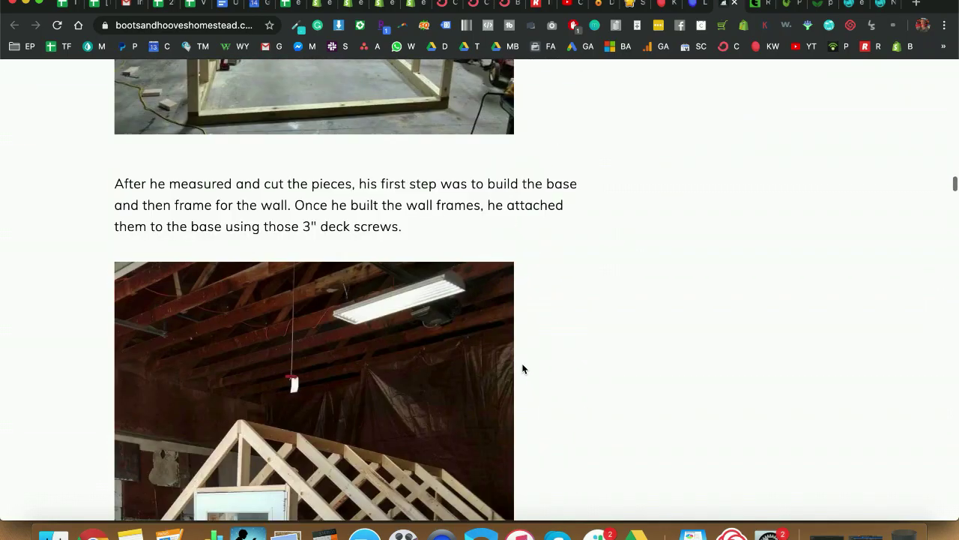
{"action": "scroll", "coordinate": [523, 368], "scroll_direction": "up", "scroll_amount": 10}
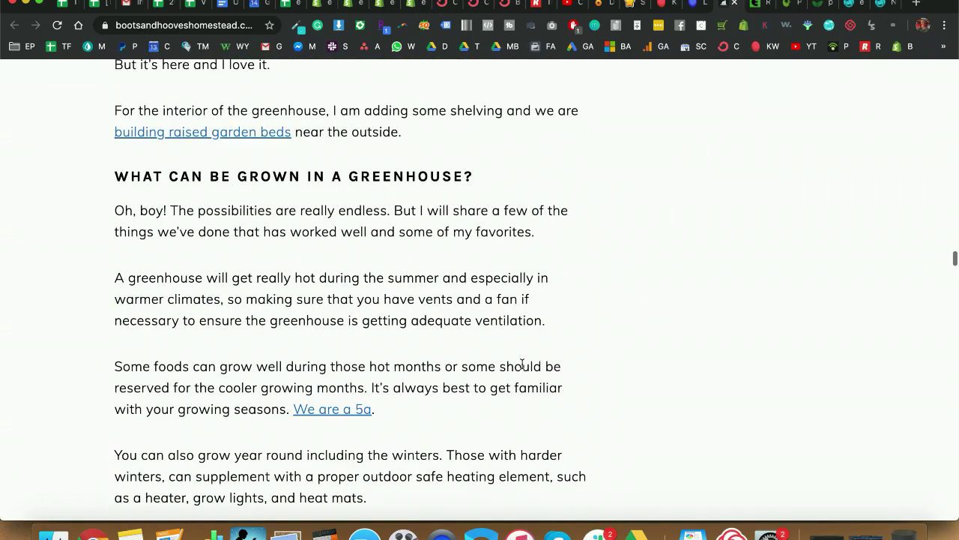
{"action": "scroll", "coordinate": [524, 367], "scroll_direction": "down", "scroll_amount": 3}
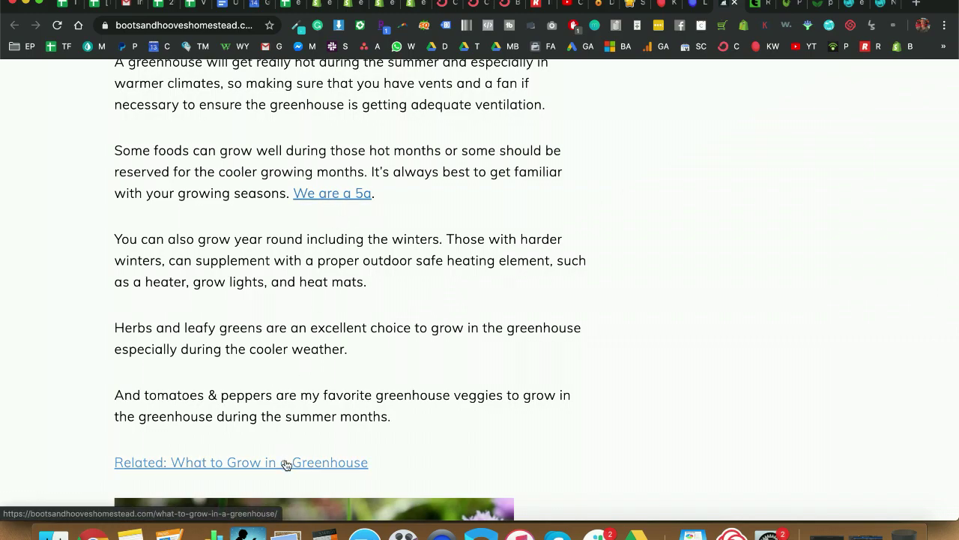
{"action": "scroll", "coordinate": [460, 408], "scroll_direction": "down", "scroll_amount": 10}
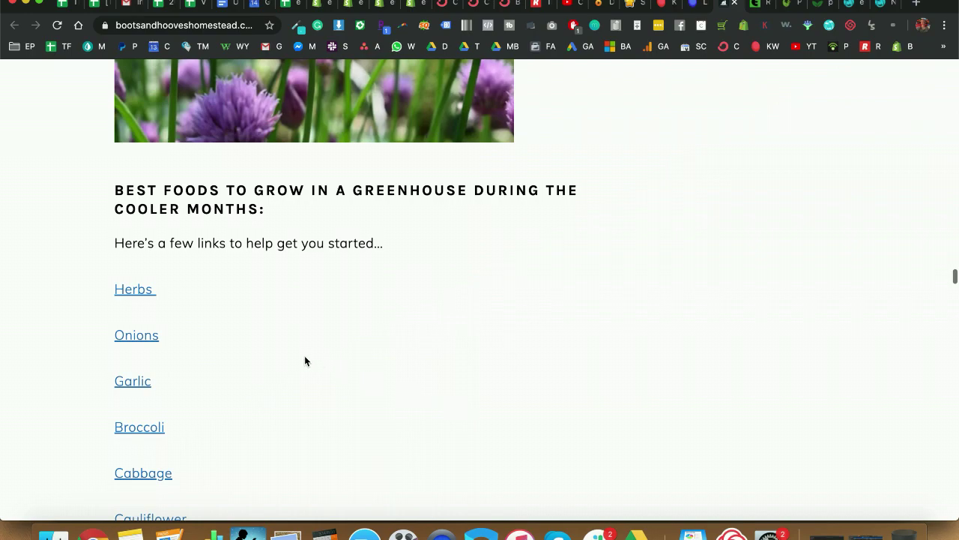
{"action": "scroll", "coordinate": [203, 328], "scroll_direction": "down", "scroll_amount": 6}
{"action": "scroll", "coordinate": [203, 328], "scroll_direction": "down", "scroll_amount": 10}
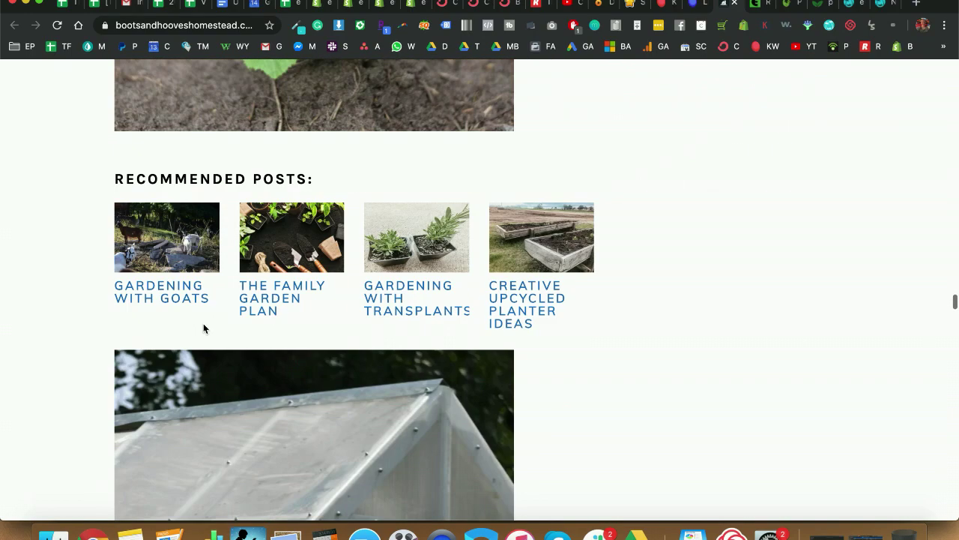
{"action": "scroll", "coordinate": [203, 328], "scroll_direction": "up", "scroll_amount": 2}
{"action": "scroll", "coordinate": [203, 328], "scroll_direction": "down", "scroll_amount": 5}
{"action": "scroll", "coordinate": [203, 328], "scroll_direction": "down", "scroll_amount": 10}
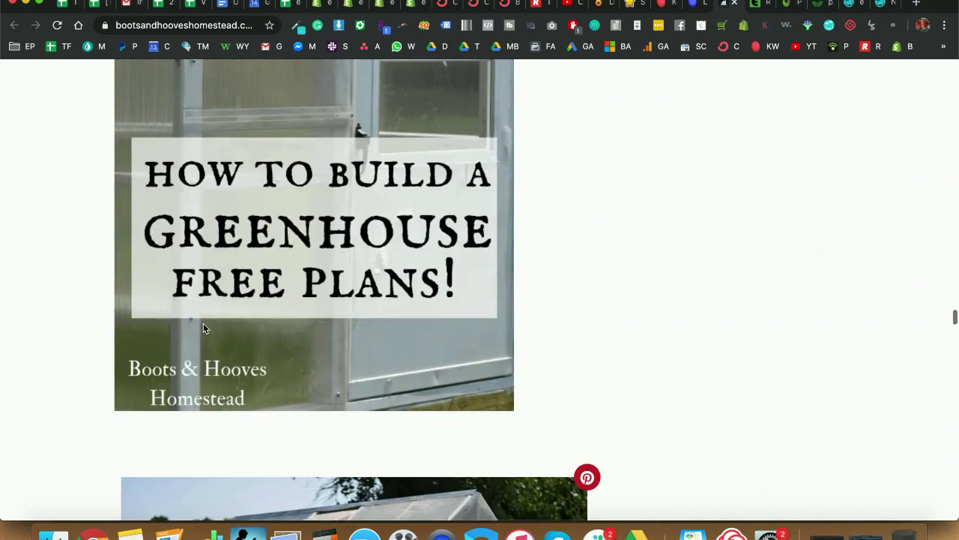
Step: Check the article's materials, tools and instructions, and the comments down to the page footer for the store link
{"action": "scroll", "coordinate": [204, 327], "scroll_direction": "down", "scroll_amount": 2}
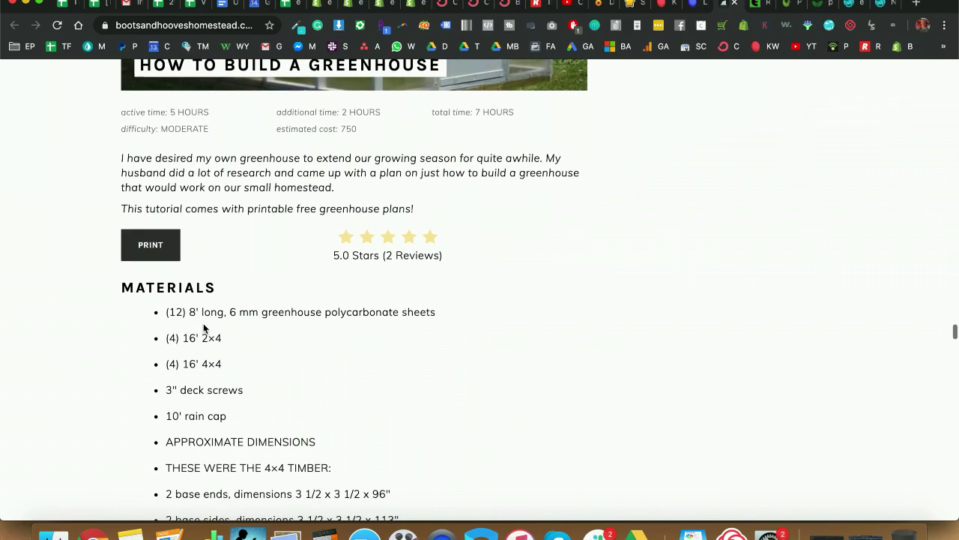
{"action": "scroll", "coordinate": [207, 283], "scroll_direction": "down", "scroll_amount": 8}
{"action": "scroll", "coordinate": [205, 285], "scroll_direction": "down", "scroll_amount": 15}
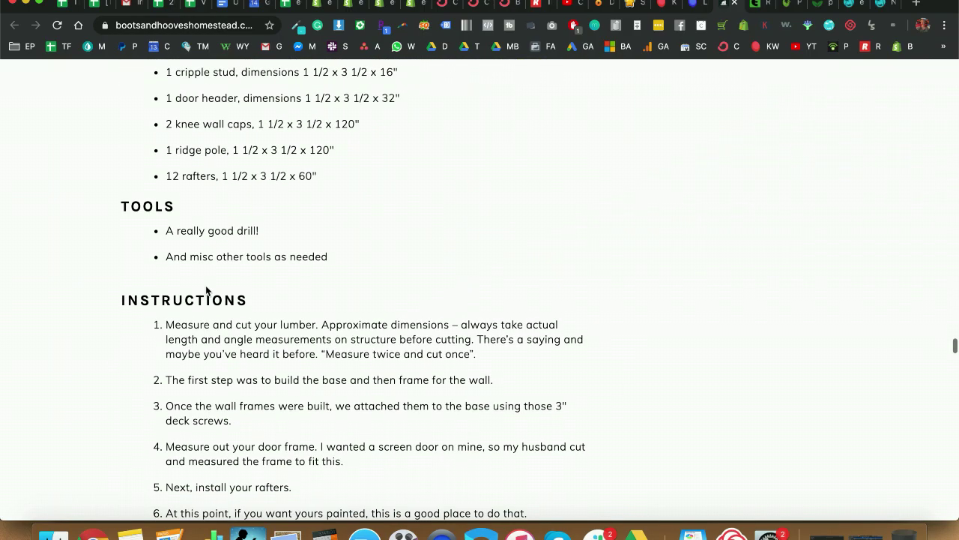
{"action": "scroll", "coordinate": [207, 291], "scroll_direction": "down", "scroll_amount": 10}
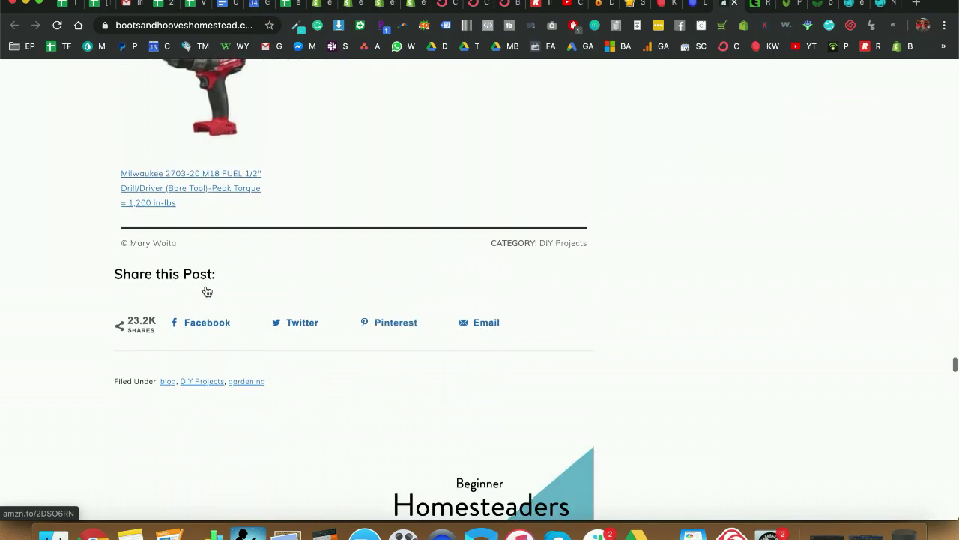
{"action": "scroll", "coordinate": [205, 291], "scroll_direction": "down", "scroll_amount": 5}
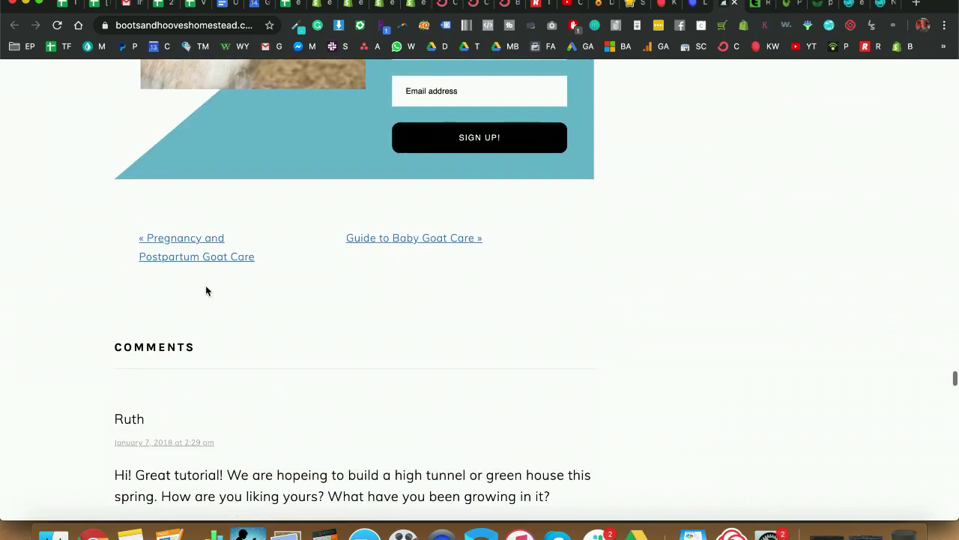
{"action": "scroll", "coordinate": [205, 289], "scroll_direction": "down", "scroll_amount": 6}
{"action": "scroll", "coordinate": [205, 287], "scroll_direction": "up", "scroll_amount": 2}
{"action": "scroll", "coordinate": [205, 286], "scroll_direction": "down", "scroll_amount": 10}
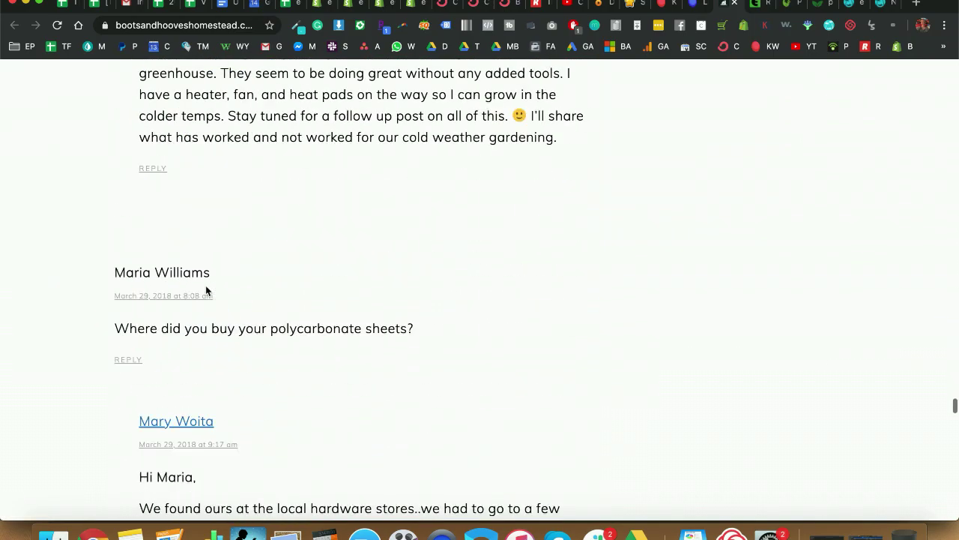
{"action": "scroll", "coordinate": [207, 290], "scroll_direction": "down", "scroll_amount": 15}
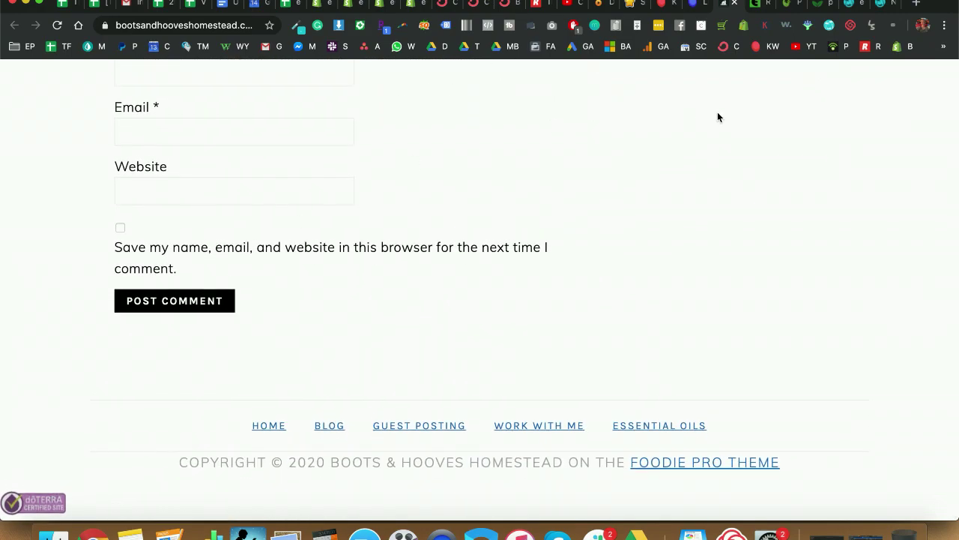
Step: Return to the LinkMiner backlink list and open the Greenhouse Emporium page targeted by the bootsandhooveshomestead.com link with anchor spinach
{"action": "left_click", "coordinate": [713, 4]}
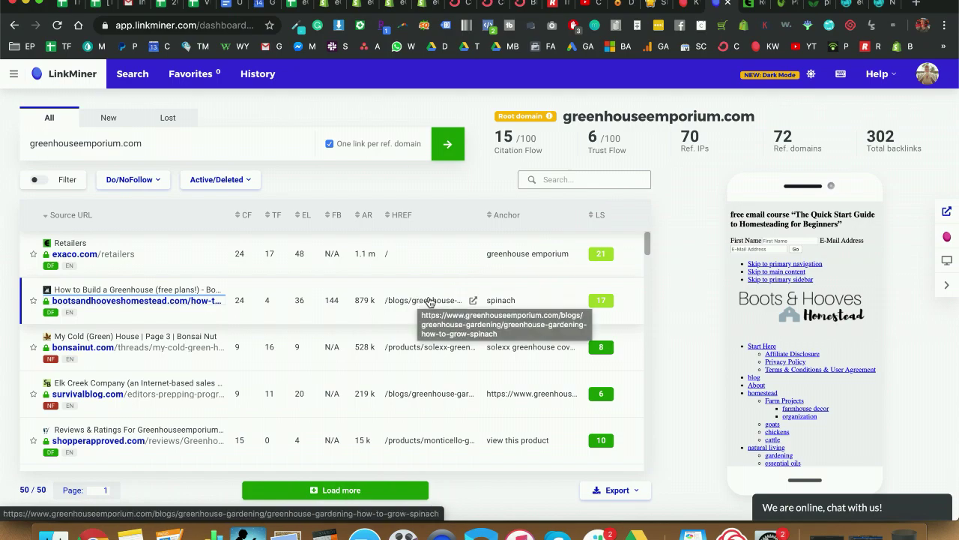
{"action": "left_click", "coordinate": [473, 302]}
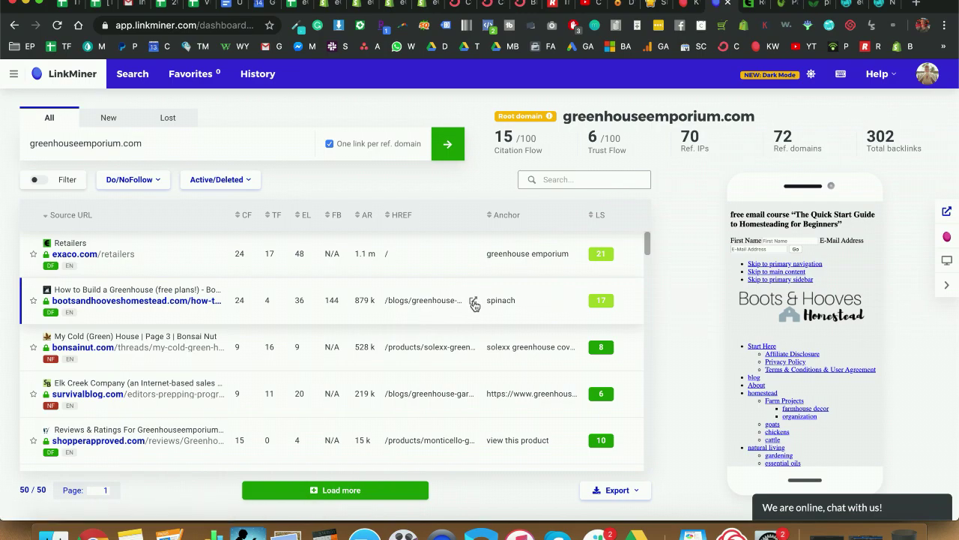
{"action": "left_click", "coordinate": [437, 298]}
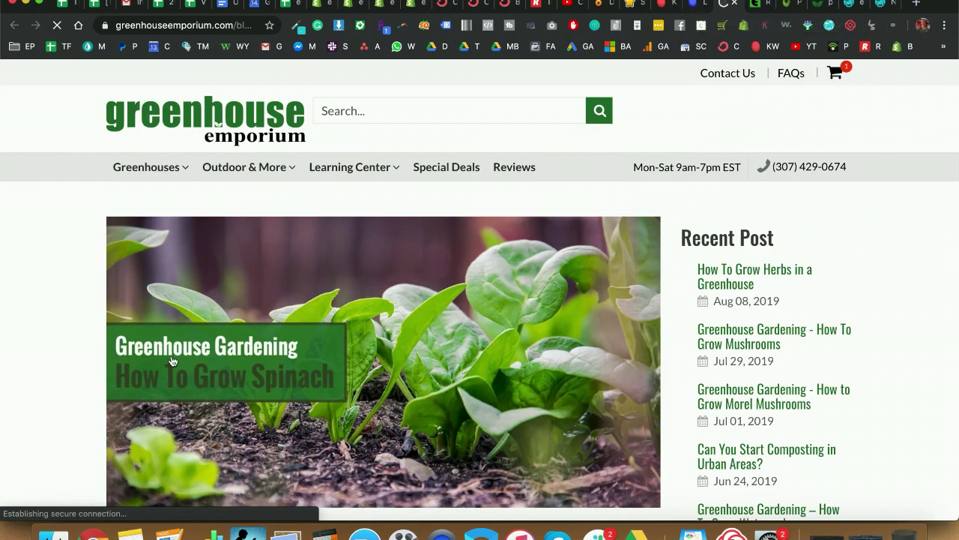
Step: Examine Greenhouse Emporium's How to Grow Spinach blog post from its introduction down to the related posts
{"action": "scroll", "coordinate": [32, 362], "scroll_direction": "down", "scroll_amount": 4}
{"action": "scroll", "coordinate": [32, 368], "scroll_direction": "down", "scroll_amount": 8}
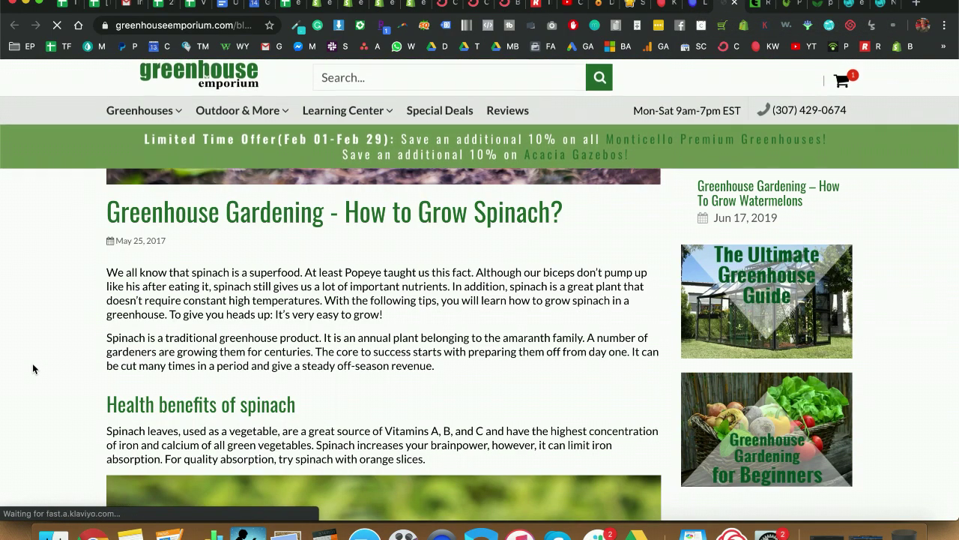
{"action": "scroll", "coordinate": [32, 368], "scroll_direction": "down", "scroll_amount": 20}
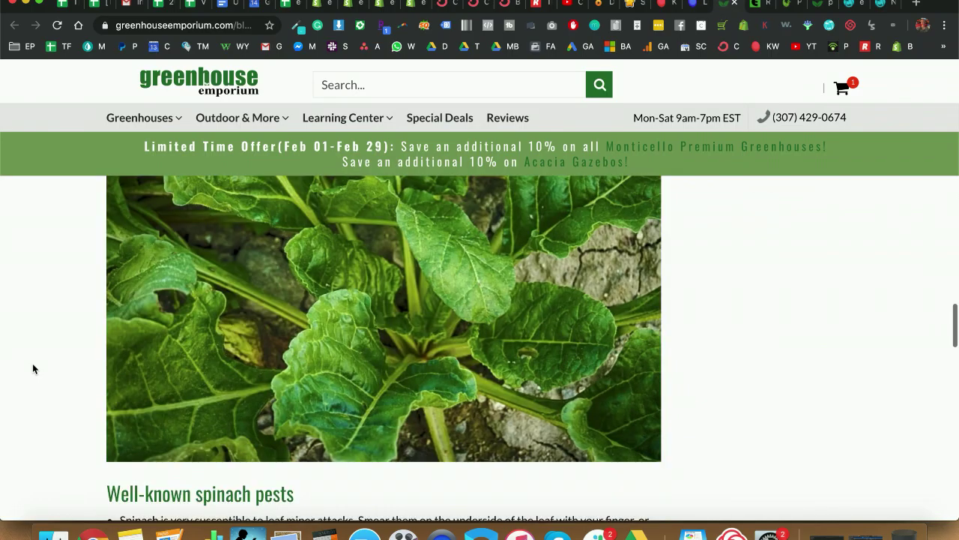
{"action": "scroll", "coordinate": [33, 368], "scroll_direction": "up", "scroll_amount": 20}
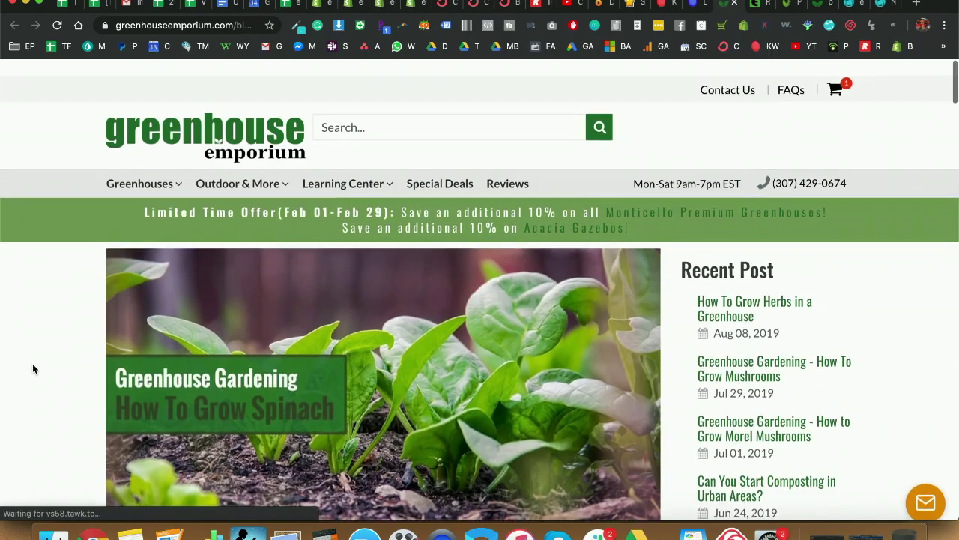
{"action": "scroll", "coordinate": [559, 379], "scroll_direction": "down", "scroll_amount": 10}
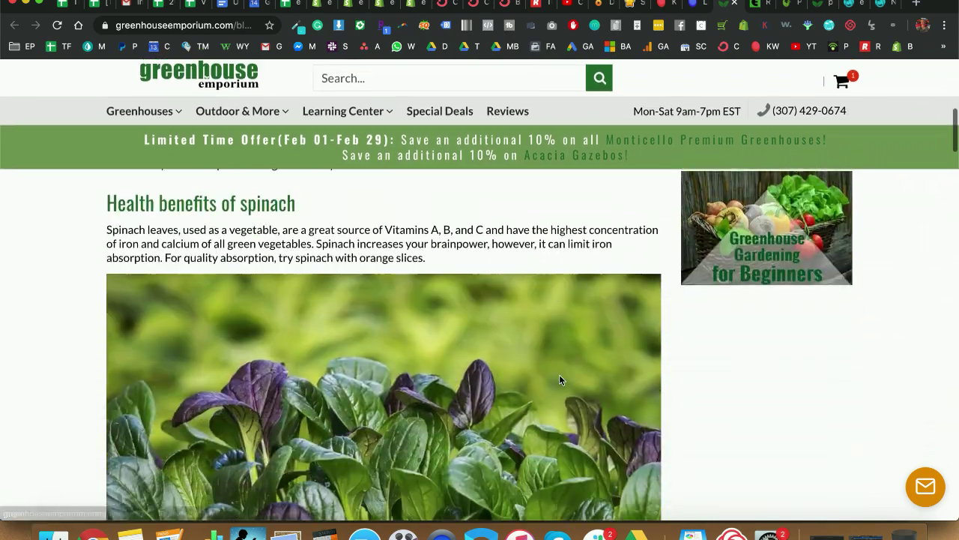
{"action": "scroll", "coordinate": [559, 375], "scroll_direction": "down", "scroll_amount": 5}
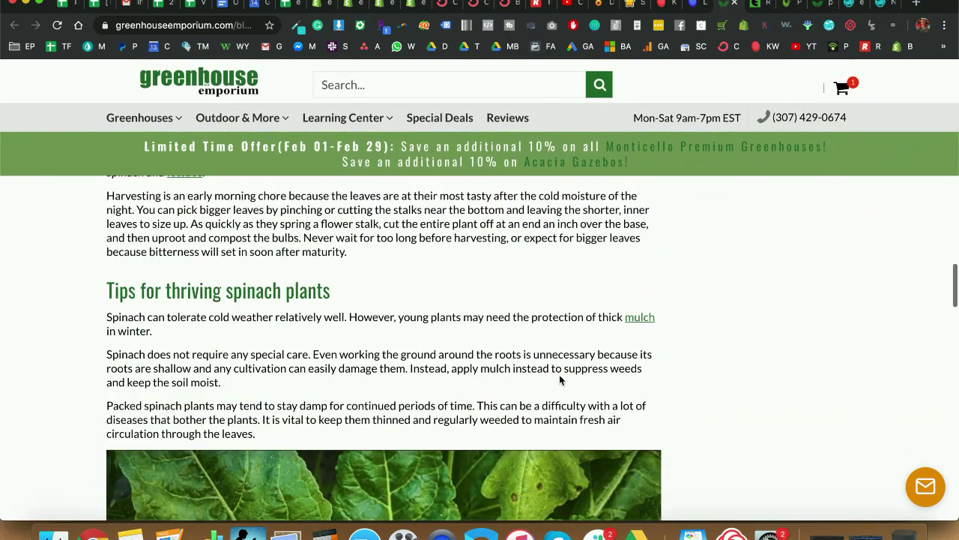
{"action": "scroll", "coordinate": [559, 375], "scroll_direction": "down", "scroll_amount": 10}
{"action": "scroll", "coordinate": [559, 376], "scroll_direction": "down", "scroll_amount": 4}
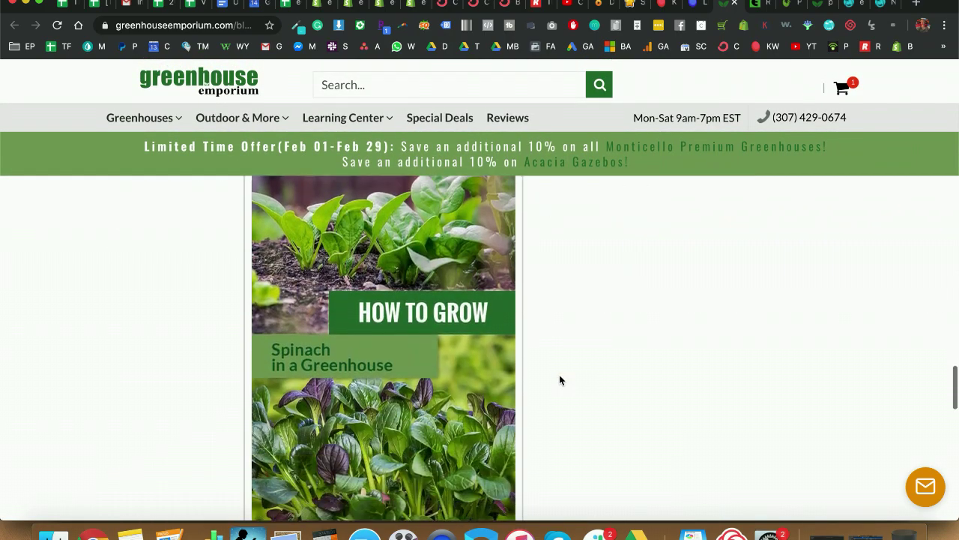
{"action": "scroll", "coordinate": [559, 375], "scroll_direction": "up", "scroll_amount": 3}
{"action": "scroll", "coordinate": [559, 376], "scroll_direction": "down", "scroll_amount": 3}
{"action": "scroll", "coordinate": [559, 380], "scroll_direction": "down", "scroll_amount": 3}
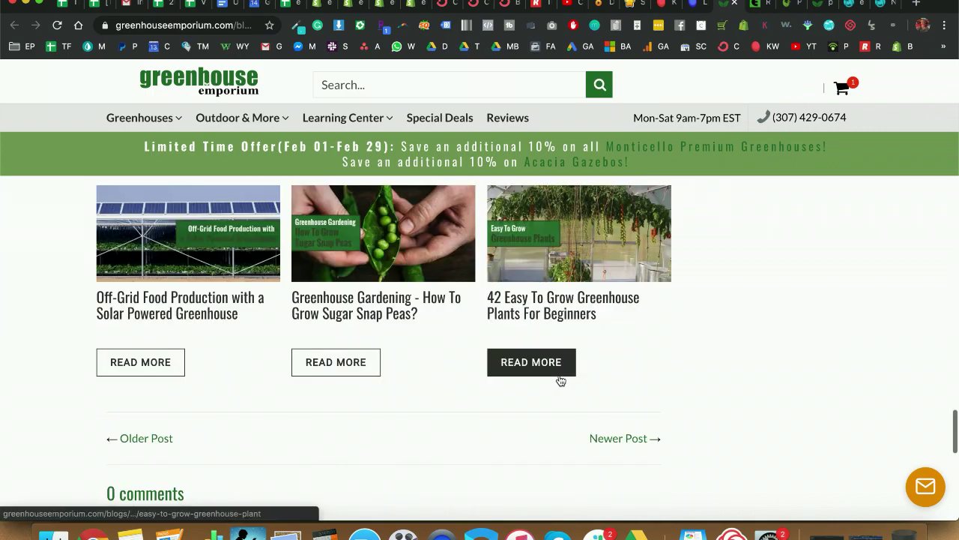
Step: Return to LinkMiner, open SiteProfiler in a new browser tab from the Mangools tools list, and analyze greenhouseemporium.com
{"action": "scroll", "coordinate": [559, 379], "scroll_direction": "up", "scroll_amount": 1}
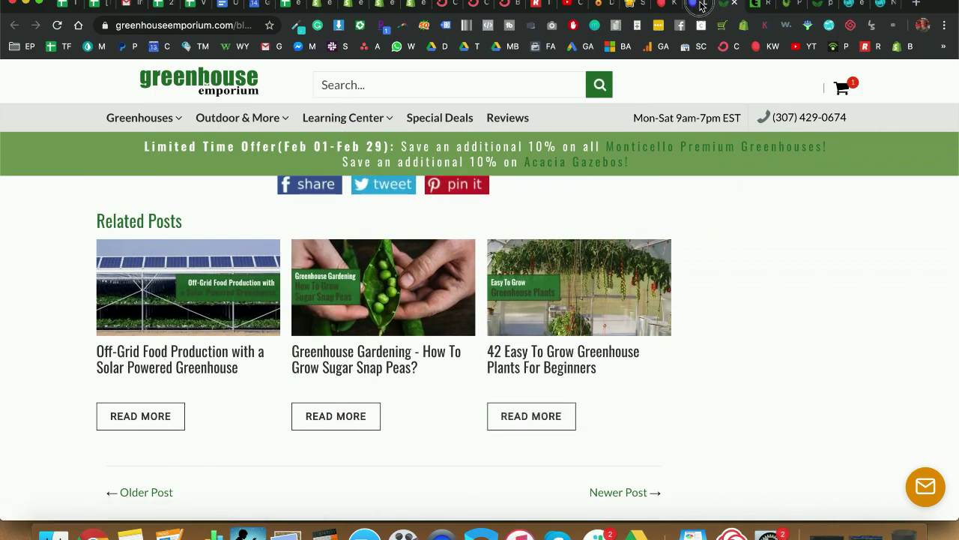
{"action": "key", "text": "ctrl+shift+Tab"}
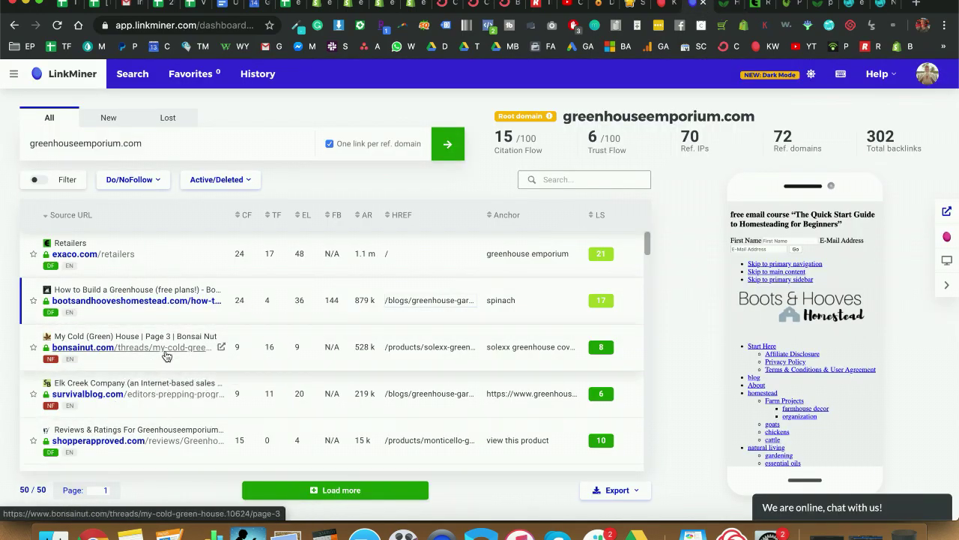
{"action": "left_click", "coordinate": [14, 73]}
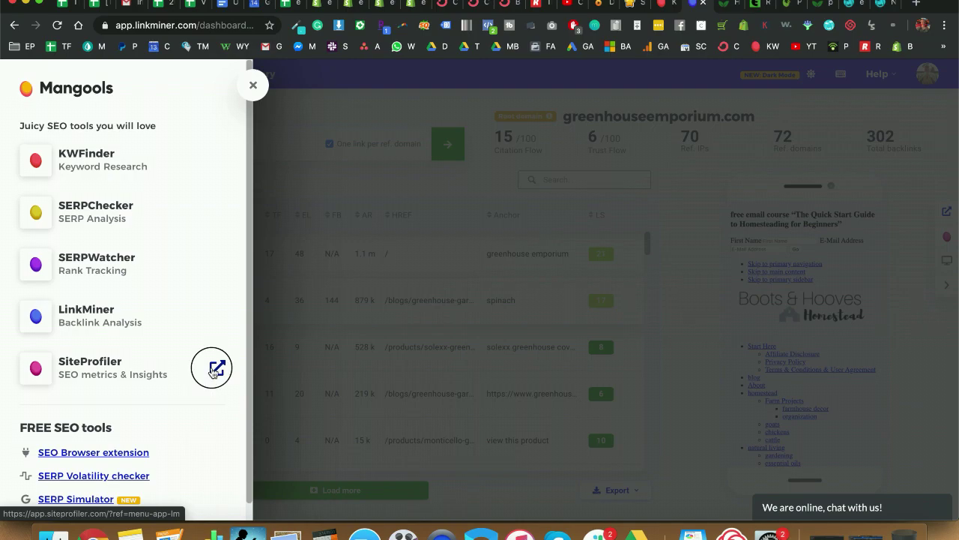
{"action": "left_click", "coordinate": [215, 369]}
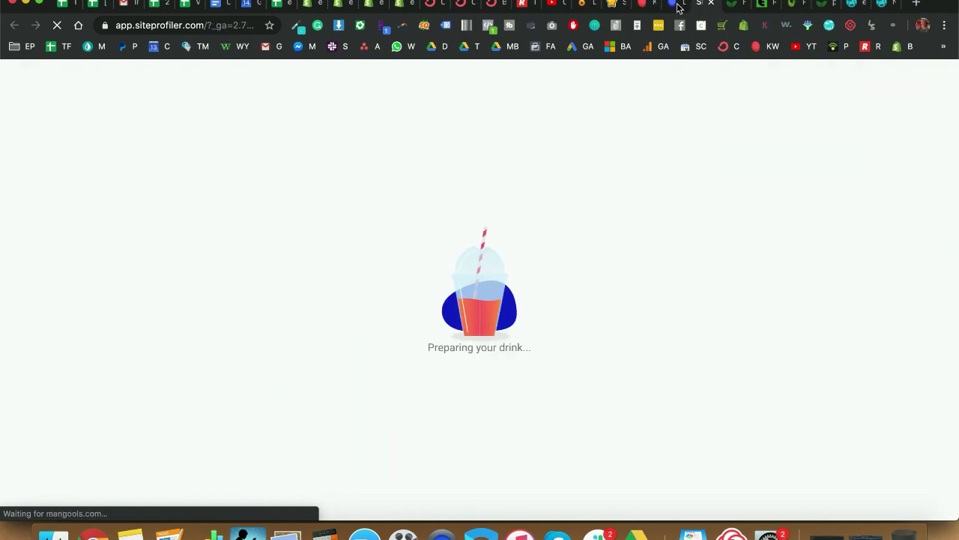
{"action": "left_click", "coordinate": [207, 309]}
{"action": "type", "text": "greenhouseemporium.com"}
{"action": "left_click", "coordinate": [799, 311]}
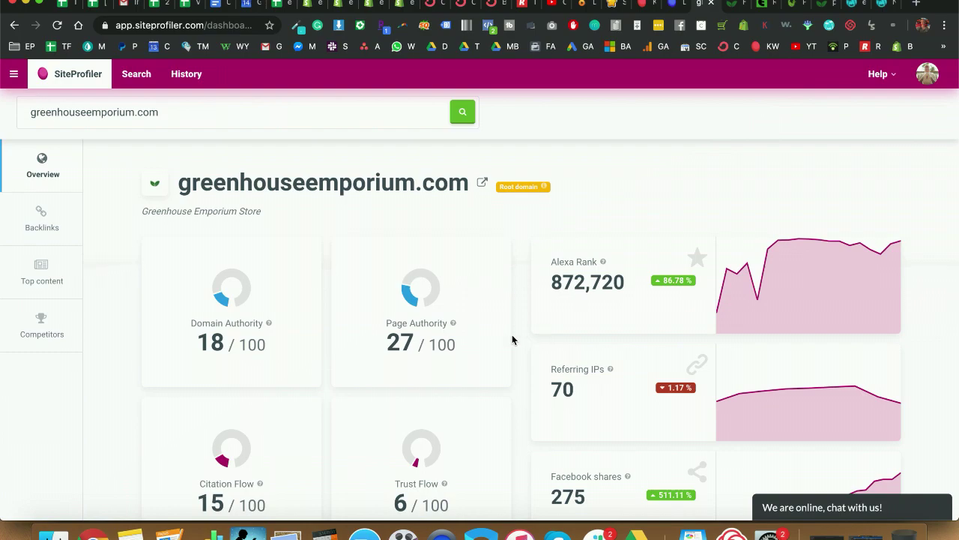
Step: Examine the site's authority metrics, the total backlinks growth chart, and the new and deleted backlinks over the last four months
{"action": "scroll", "coordinate": [511, 334], "scroll_direction": "down", "scroll_amount": 2}
{"action": "scroll", "coordinate": [512, 334], "scroll_direction": "down", "scroll_amount": 5}
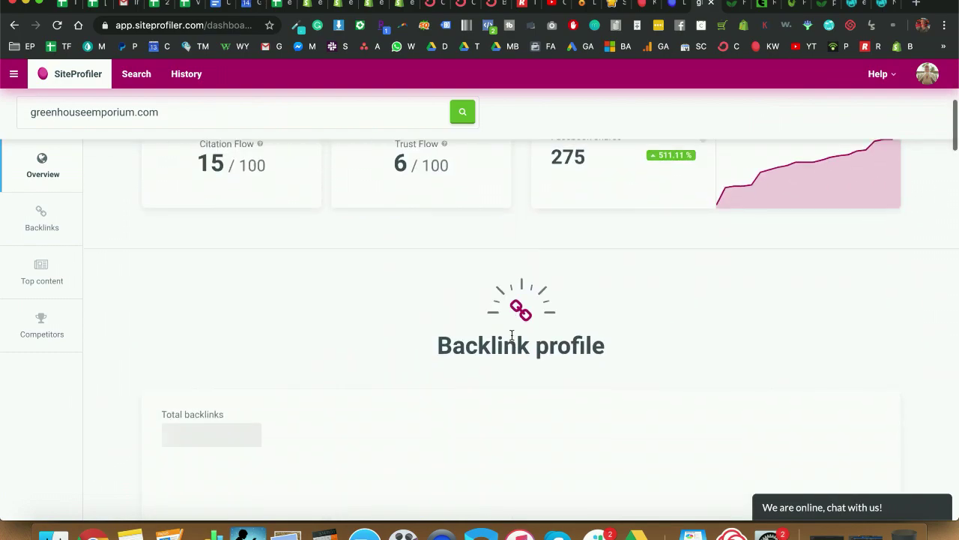
{"action": "scroll", "coordinate": [512, 334], "scroll_direction": "down", "scroll_amount": 3}
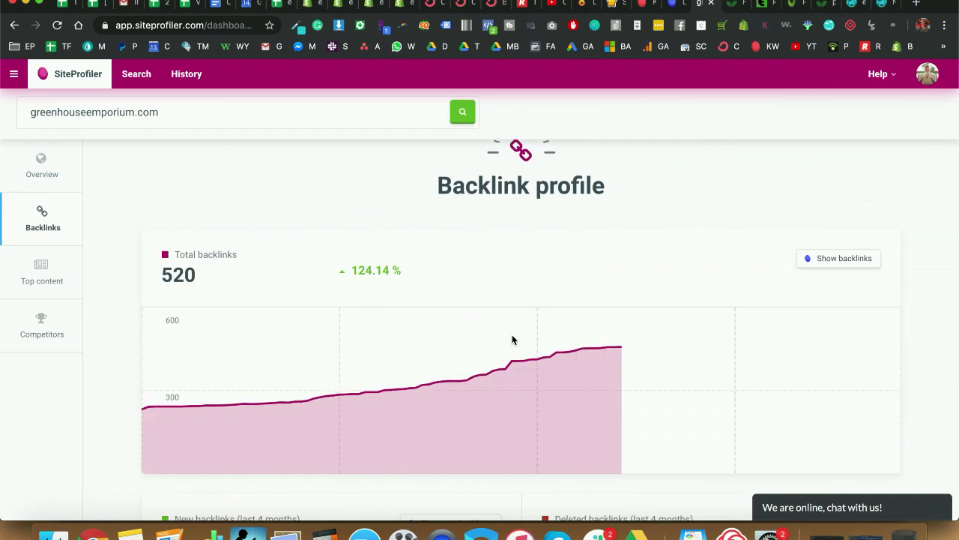
{"action": "scroll", "coordinate": [512, 340], "scroll_direction": "down", "scroll_amount": 1}
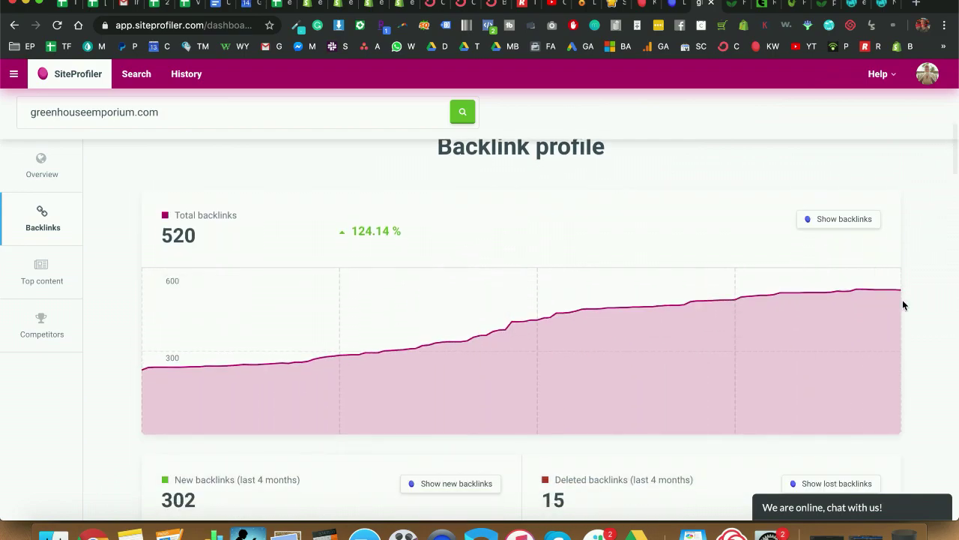
{"action": "scroll", "coordinate": [952, 337], "scroll_direction": "down", "scroll_amount": 7}
{"action": "scroll", "coordinate": [691, 323], "scroll_direction": "up", "scroll_amount": 6}
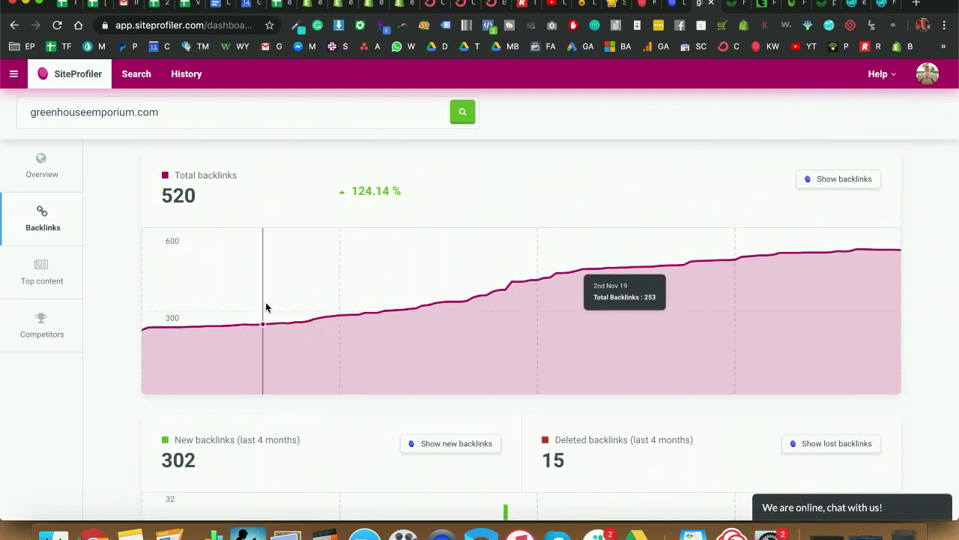
{"action": "scroll", "coordinate": [909, 270], "scroll_direction": "down", "scroll_amount": 5}
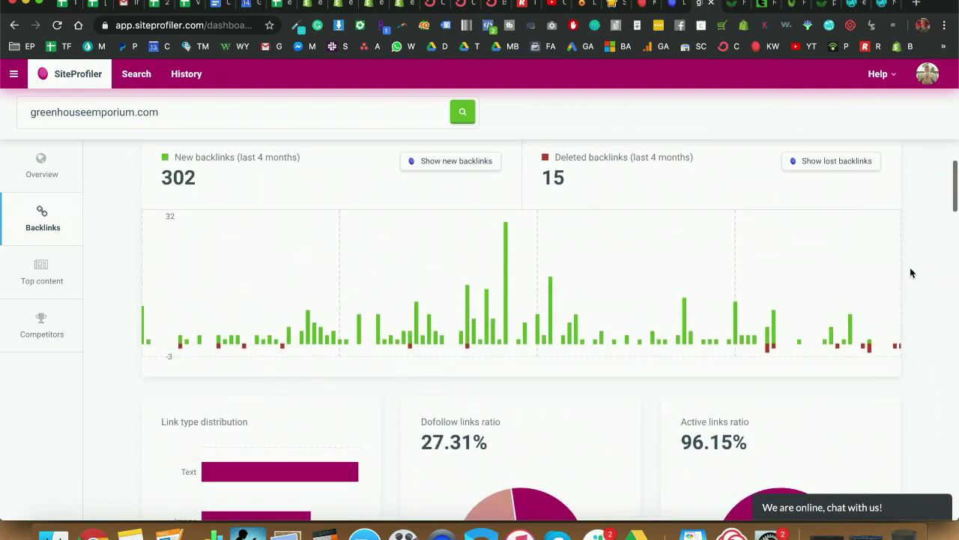
{"action": "scroll", "coordinate": [910, 269], "scroll_direction": "up", "scroll_amount": 1}
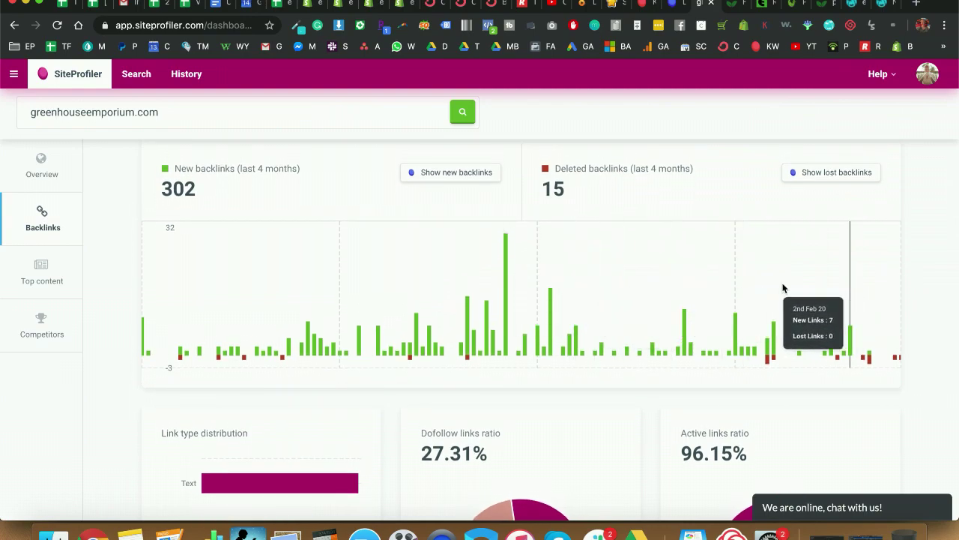
Step: Check the backlink profile's link type distribution, dofollow links ratio and active links ratio
{"action": "scroll", "coordinate": [397, 366], "scroll_direction": "down", "scroll_amount": 3}
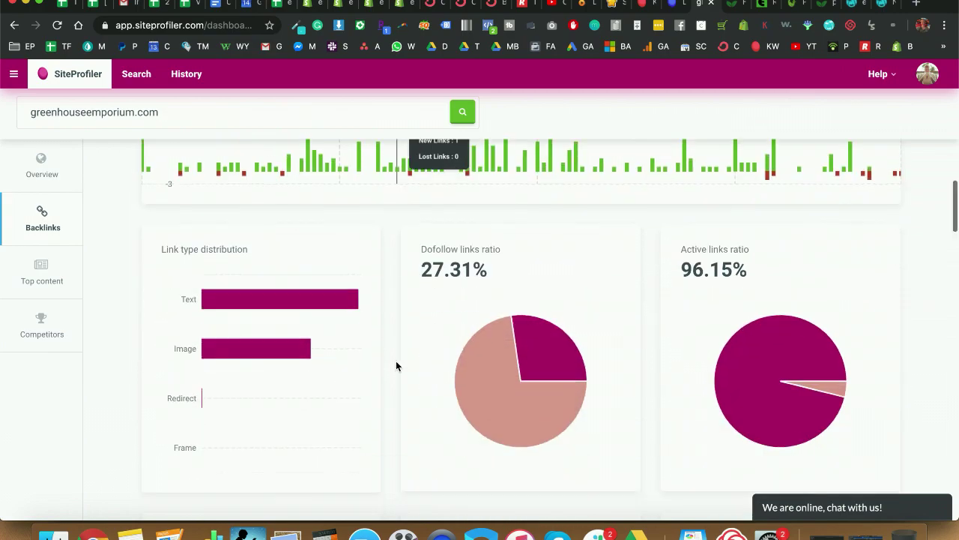
{"action": "scroll", "coordinate": [396, 366], "scroll_direction": "down", "scroll_amount": 1}
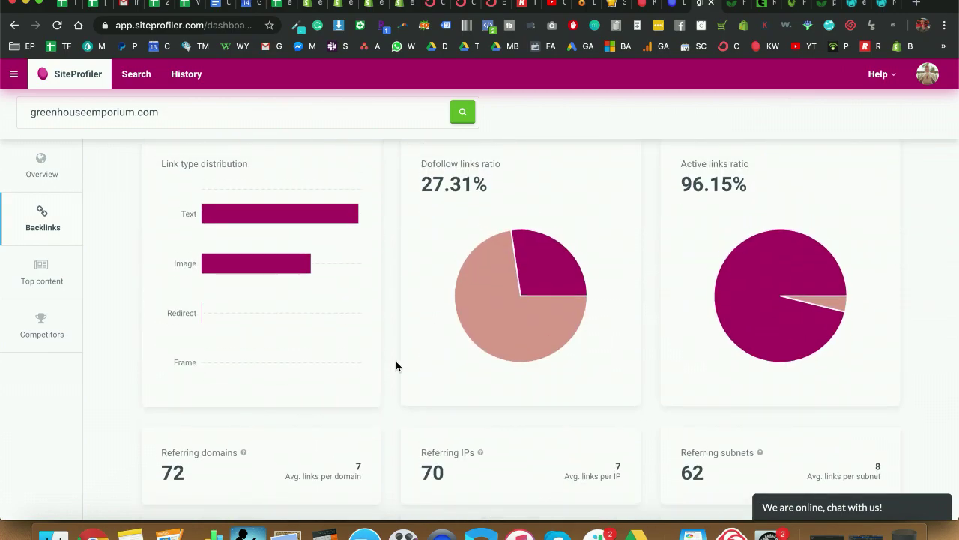
{"action": "scroll", "coordinate": [396, 363], "scroll_direction": "up", "scroll_amount": 1}
{"action": "left_click_drag", "start_coordinate": [441, 186], "coordinate": [496, 187]}
{"action": "left_click", "coordinate": [427, 176]}
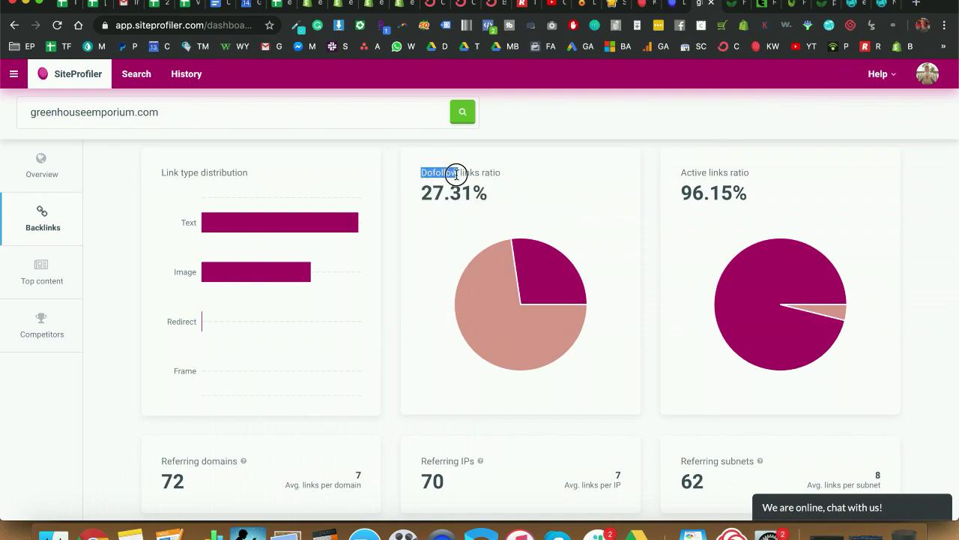
{"action": "left_click_drag", "start_coordinate": [424, 175], "coordinate": [492, 186]}
{"action": "left_click", "coordinate": [503, 202]}
{"action": "mouse_move", "coordinate": [571, 304]}
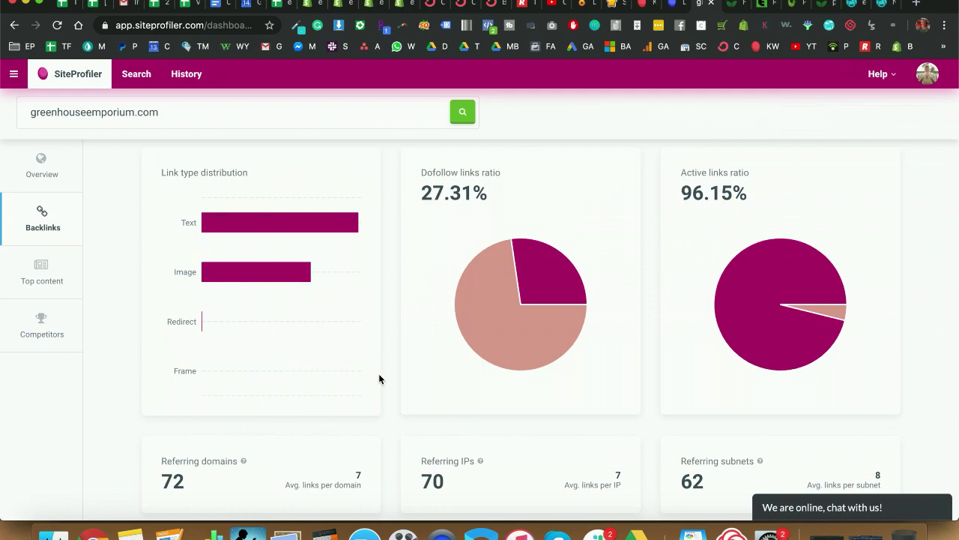
Step: Read through the whole list of top referring domains, looking at what kinds of sites link to greenhouseemporium.com
{"action": "scroll", "coordinate": [378, 374], "scroll_direction": "down", "scroll_amount": 5}
{"action": "scroll", "coordinate": [378, 373], "scroll_direction": "down", "scroll_amount": 1}
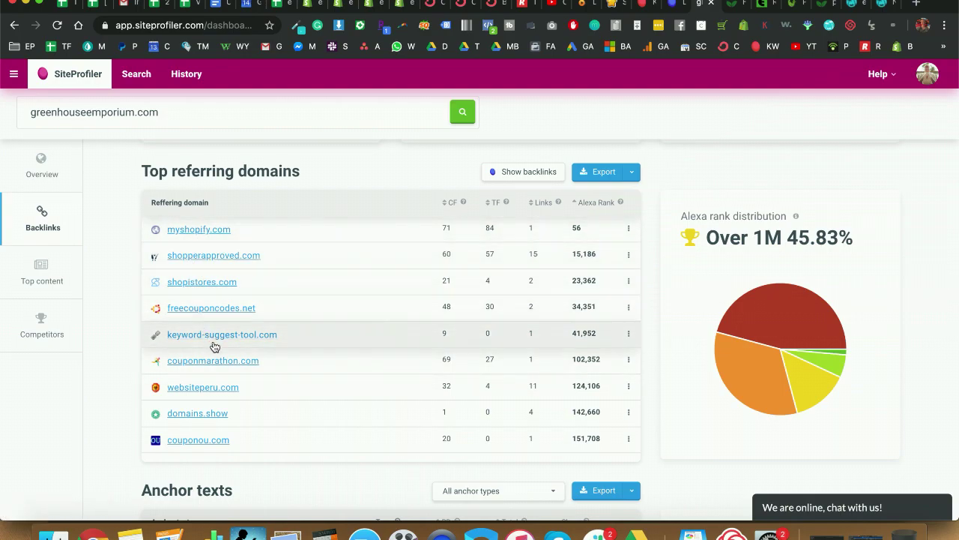
{"action": "scroll", "coordinate": [213, 382], "scroll_direction": "down", "scroll_amount": 5}
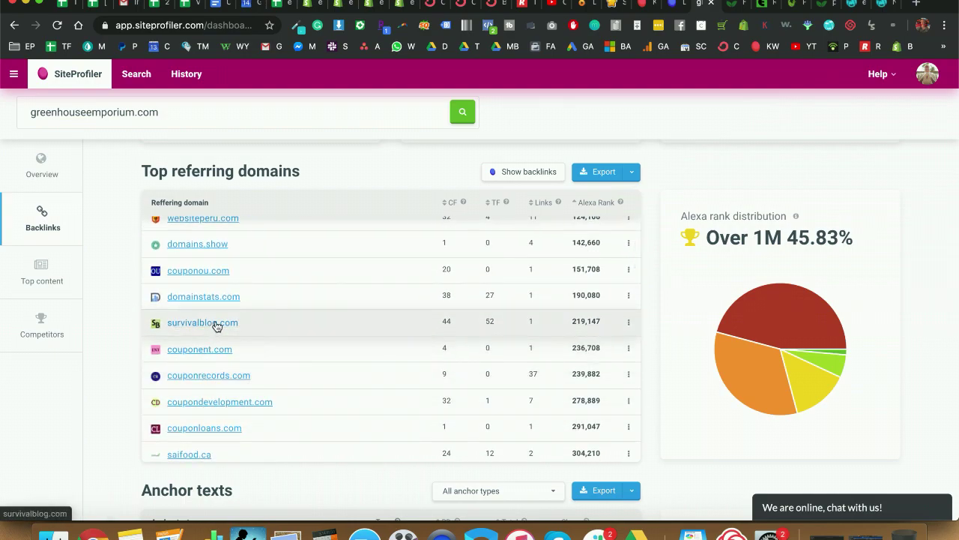
{"action": "scroll", "coordinate": [215, 325], "scroll_direction": "down", "scroll_amount": 2}
{"action": "scroll", "coordinate": [216, 325], "scroll_direction": "down", "scroll_amount": 2}
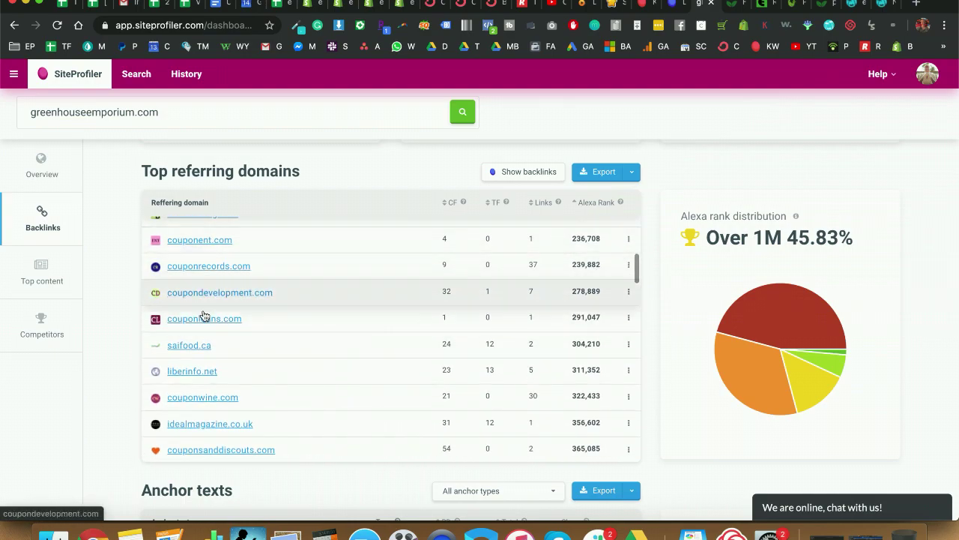
{"action": "scroll", "coordinate": [209, 298], "scroll_direction": "down", "scroll_amount": 6}
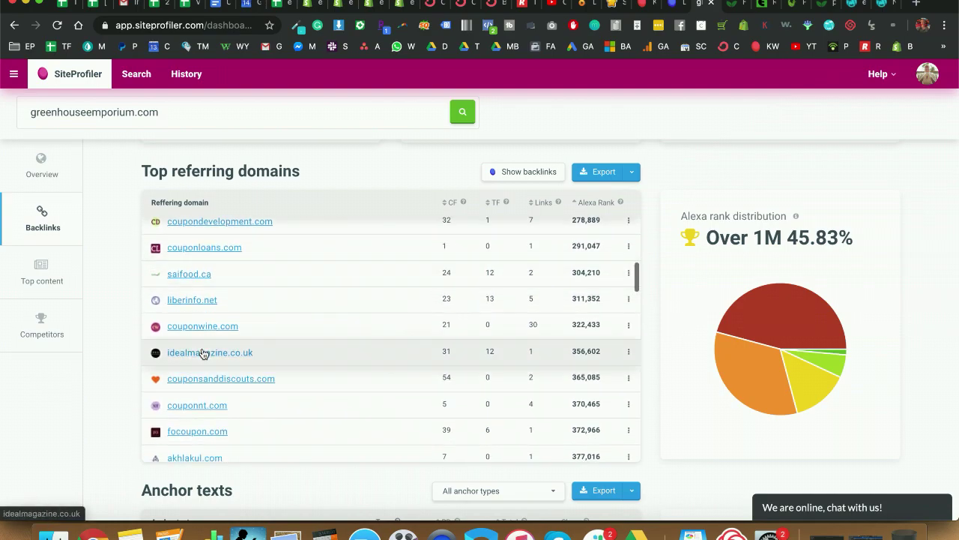
{"action": "scroll", "coordinate": [211, 297], "scroll_direction": "down", "scroll_amount": 5}
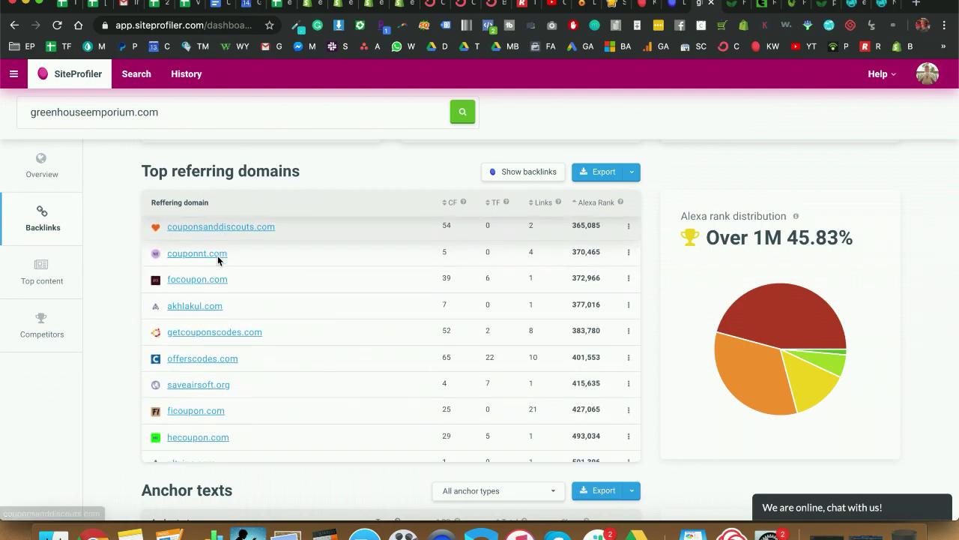
{"action": "scroll", "coordinate": [214, 332], "scroll_direction": "down", "scroll_amount": 15}
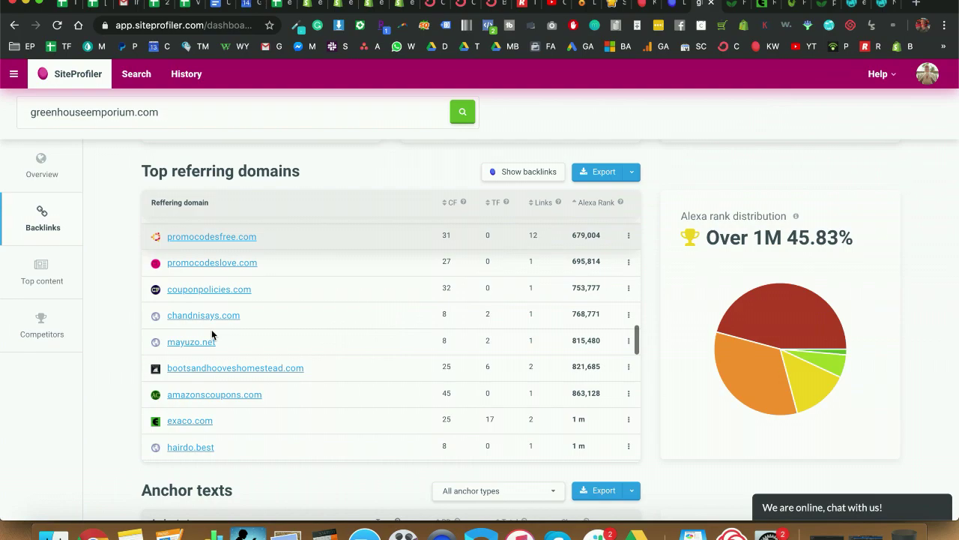
{"action": "scroll", "coordinate": [211, 334], "scroll_direction": "down", "scroll_amount": 18}
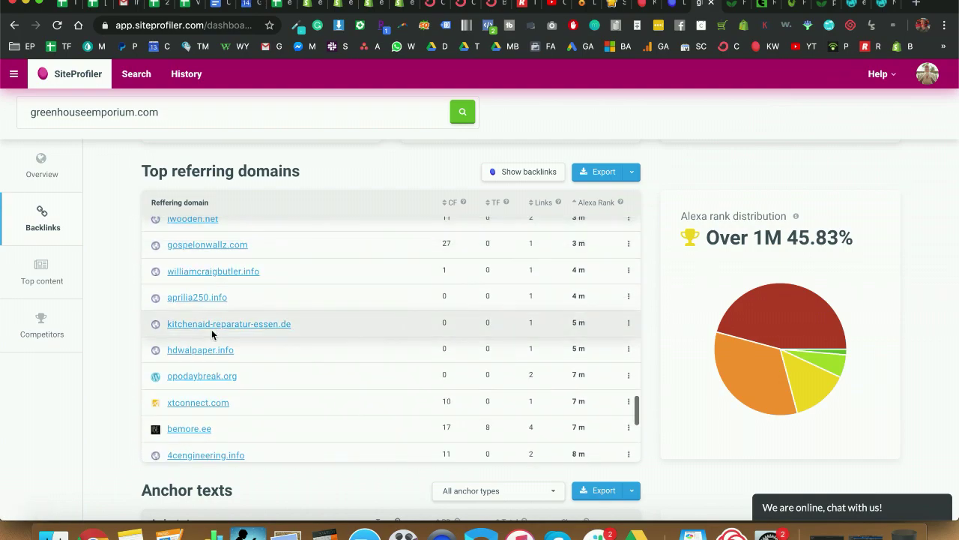
{"action": "scroll", "coordinate": [212, 338], "scroll_direction": "down", "scroll_amount": 10}
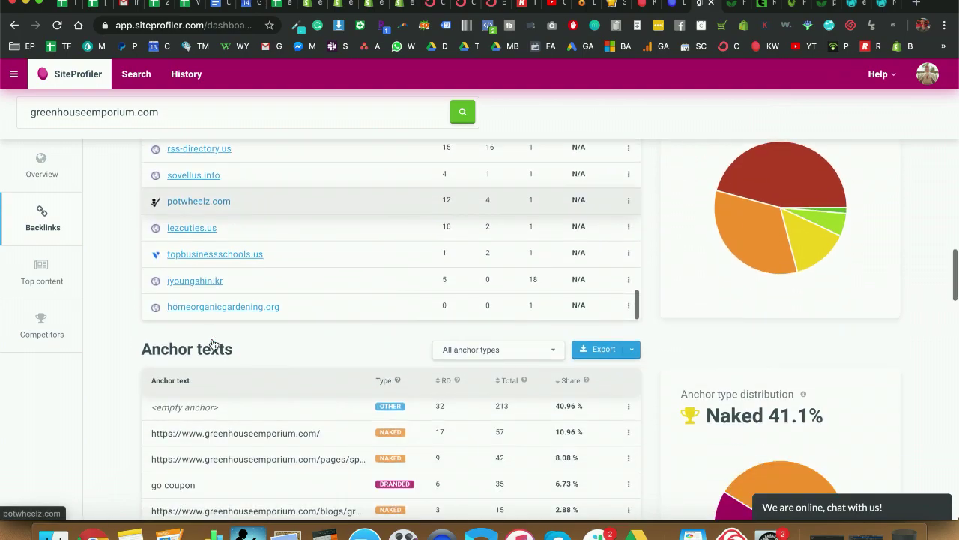
Step: Examine the anchor texts list and the anchor type distribution in the backlink profile
{"action": "scroll", "coordinate": [212, 338], "scroll_direction": "up", "scroll_amount": 2}
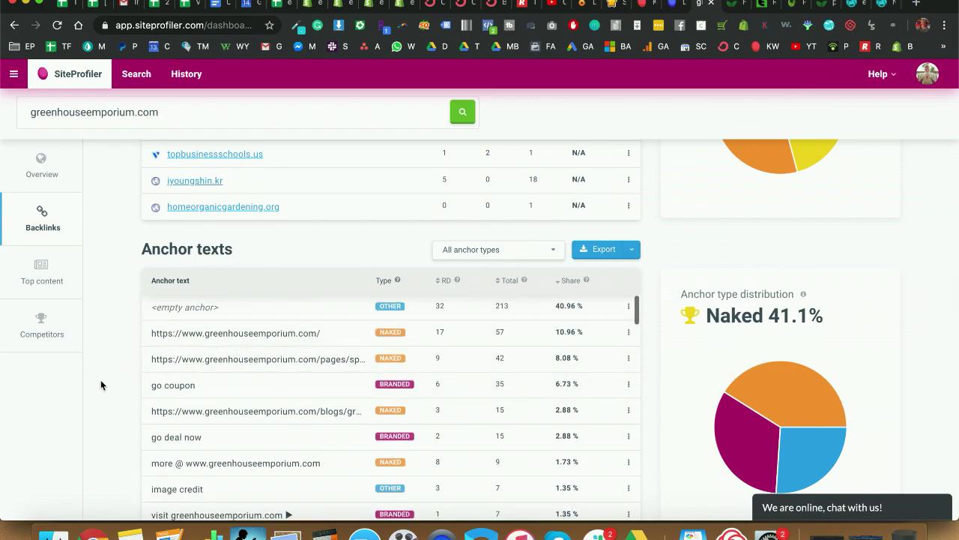
{"action": "scroll", "coordinate": [100, 379], "scroll_direction": "down", "scroll_amount": 2}
{"action": "scroll", "coordinate": [103, 364], "scroll_direction": "up", "scroll_amount": 1}
{"action": "scroll", "coordinate": [232, 348], "scroll_direction": "down", "scroll_amount": 4}
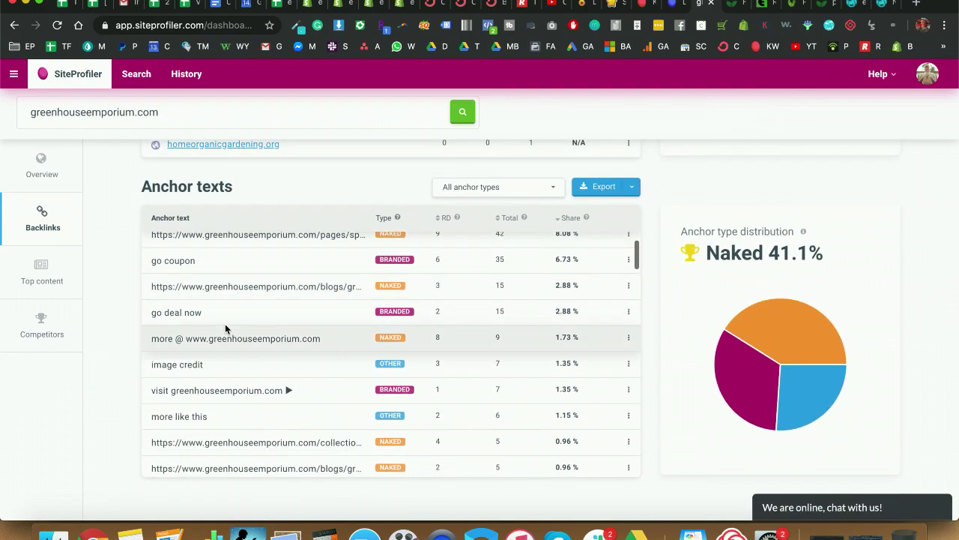
{"action": "scroll", "coordinate": [224, 347], "scroll_direction": "up", "scroll_amount": 5}
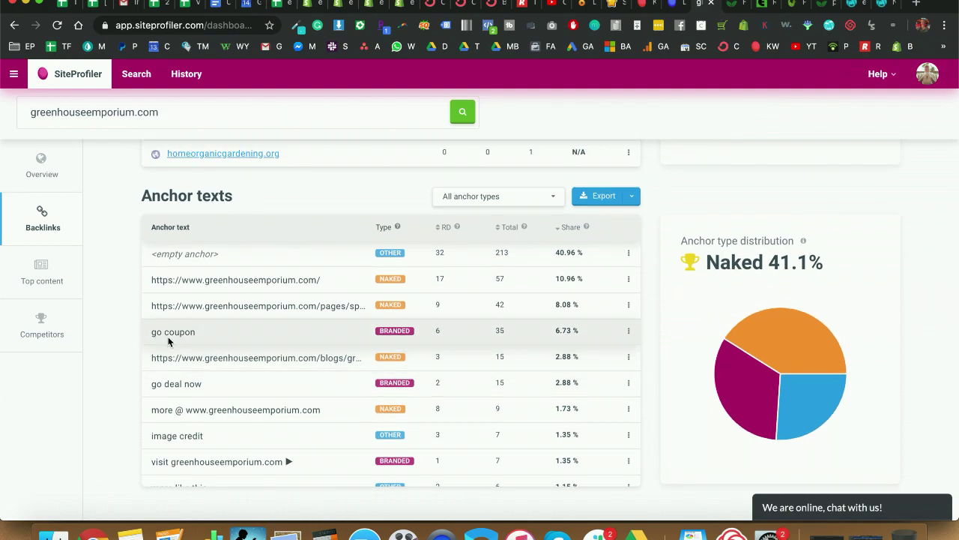
{"action": "scroll", "coordinate": [229, 361], "scroll_direction": "down", "scroll_amount": 5}
{"action": "scroll", "coordinate": [229, 361], "scroll_direction": "down", "scroll_amount": 5}
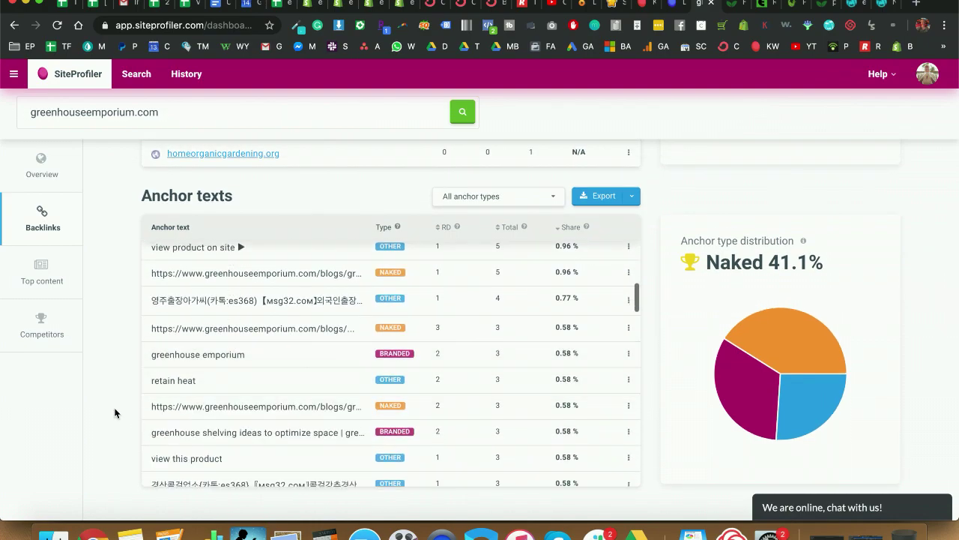
{"action": "scroll", "coordinate": [115, 412], "scroll_direction": "down", "scroll_amount": 5}
{"action": "scroll", "coordinate": [115, 411], "scroll_direction": "down", "scroll_amount": 5}
Step: Review the top content ranked by Facebook shares, comparing the shares and referring domains of Greenhouse Emporium's blog posts and products
{"action": "scroll", "coordinate": [116, 411], "scroll_direction": "up", "scroll_amount": 4}
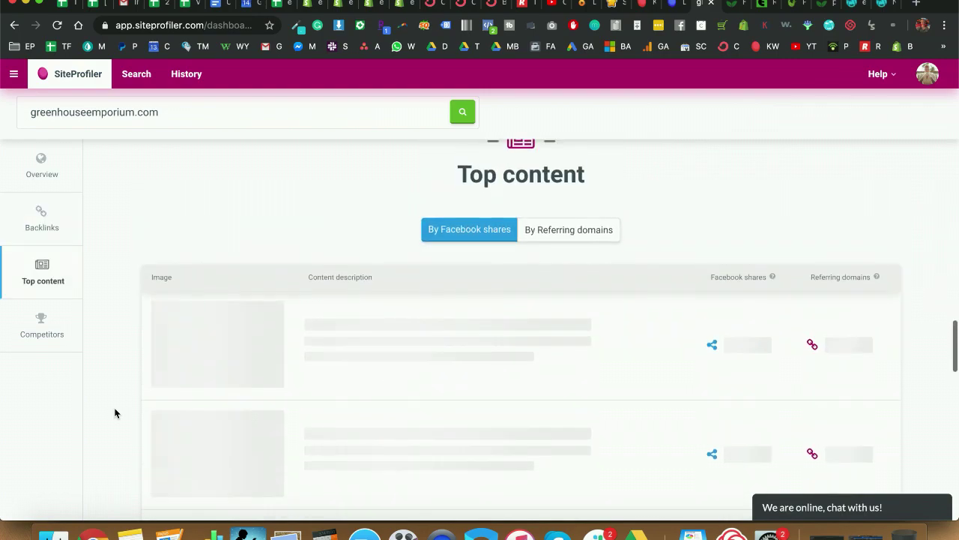
{"action": "scroll", "coordinate": [116, 412], "scroll_direction": "up", "scroll_amount": 1}
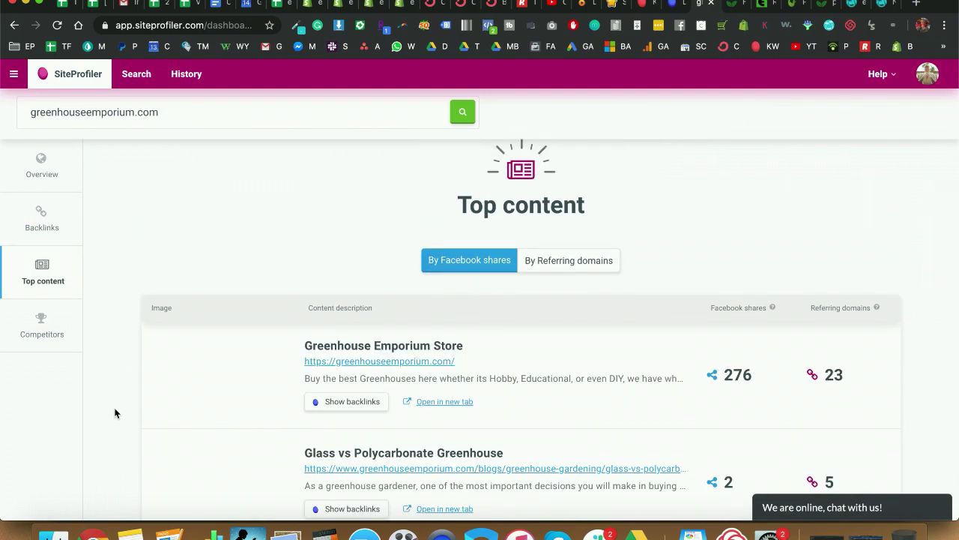
{"action": "scroll", "coordinate": [116, 411], "scroll_direction": "down", "scroll_amount": 2}
{"action": "scroll", "coordinate": [396, 338], "scroll_direction": "down", "scroll_amount": 2}
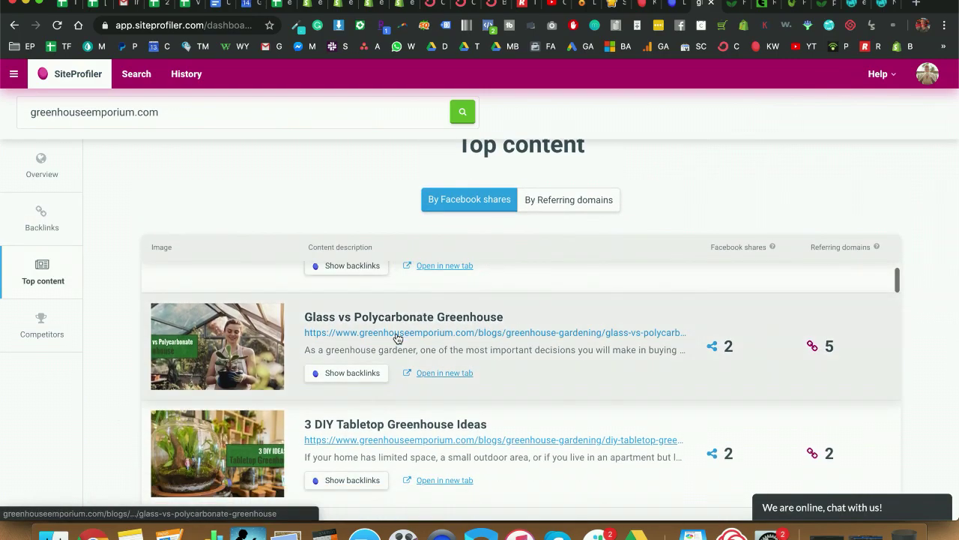
{"action": "scroll", "coordinate": [396, 338], "scroll_direction": "down", "scroll_amount": 1}
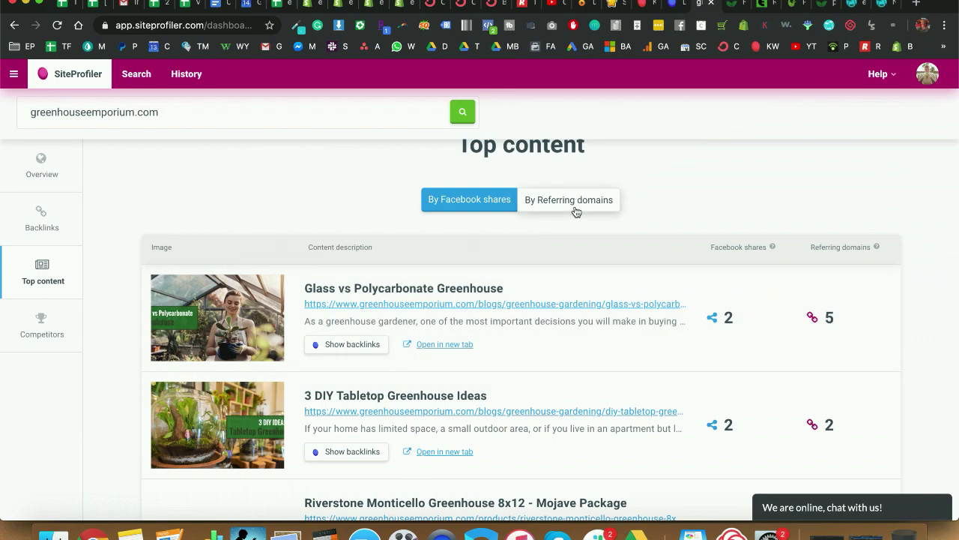
{"action": "scroll", "coordinate": [404, 384], "scroll_direction": "down", "scroll_amount": 1}
{"action": "scroll", "coordinate": [755, 326], "scroll_direction": "up", "scroll_amount": 2}
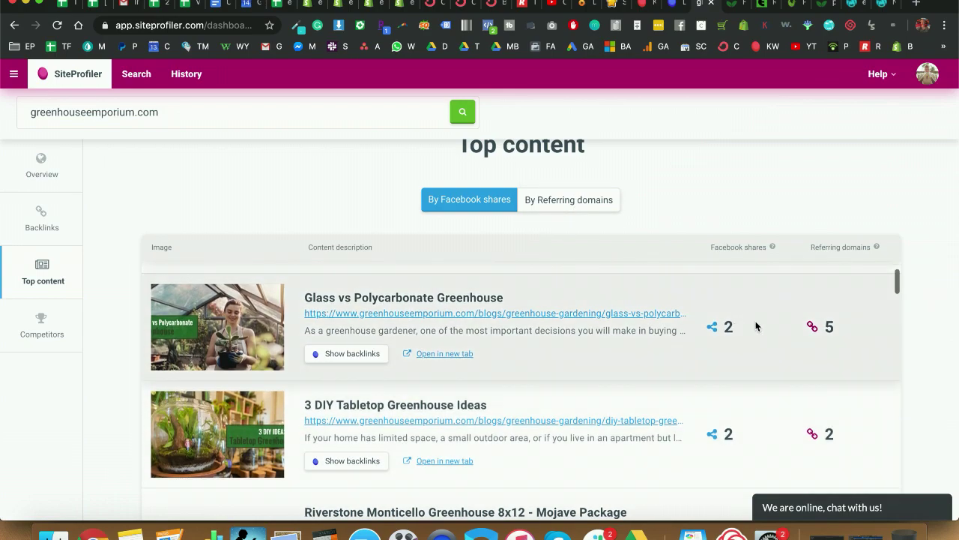
{"action": "scroll", "coordinate": [350, 389], "scroll_direction": "down", "scroll_amount": 1}
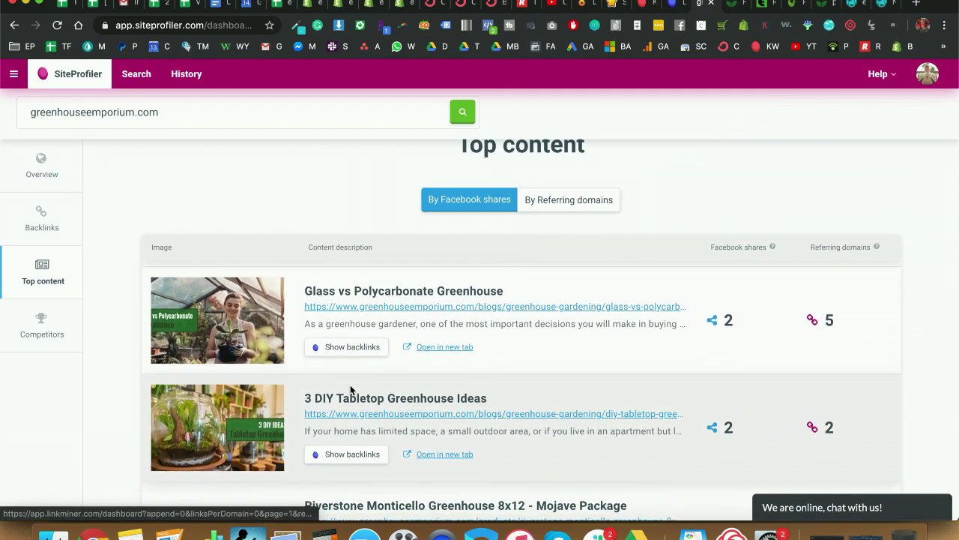
{"action": "scroll", "coordinate": [350, 389], "scroll_direction": "down", "scroll_amount": 1}
{"action": "scroll", "coordinate": [329, 396], "scroll_direction": "up", "scroll_amount": 1}
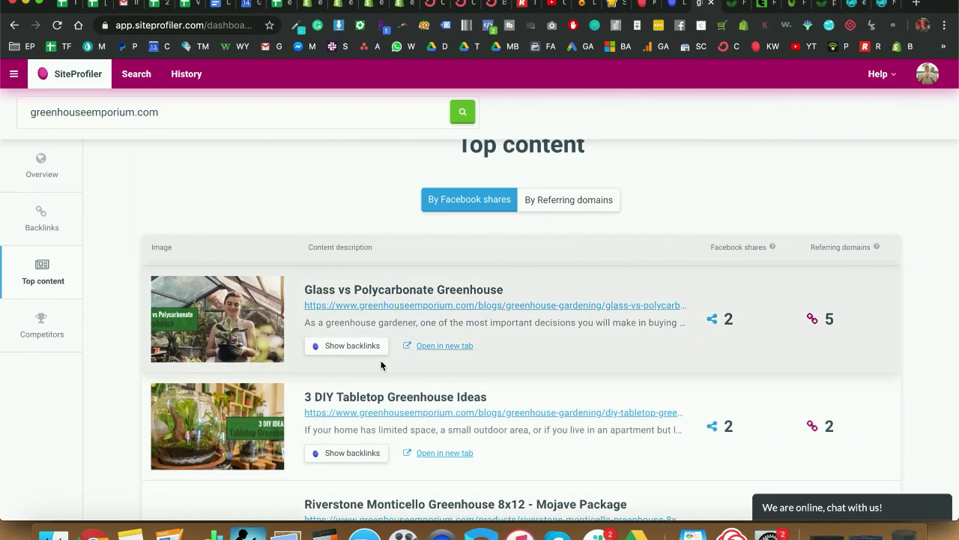
{"action": "scroll", "coordinate": [381, 365], "scroll_direction": "down", "scroll_amount": 3}
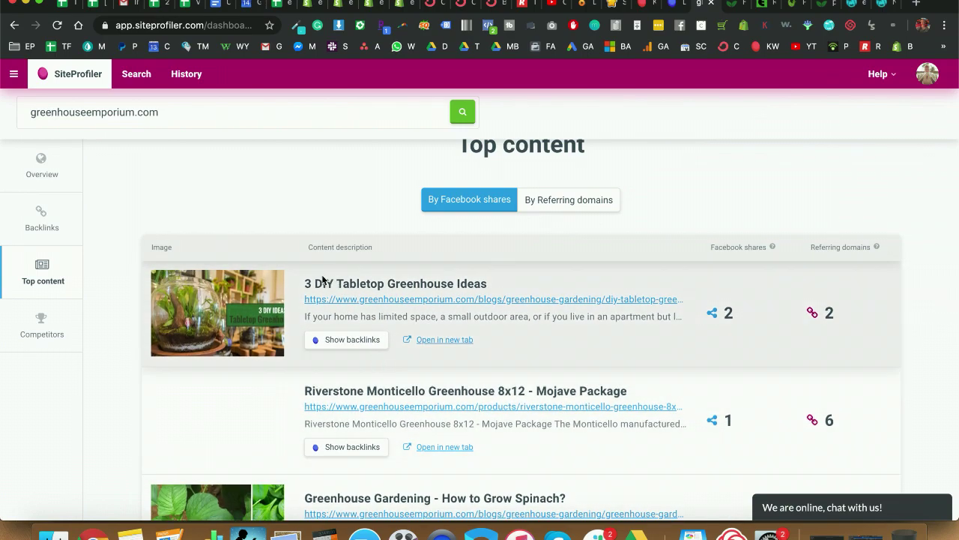
Step: Read further down the top content ranked by Facebook shares, checking the shares and referring domains of lower-ranked blog posts and products
{"action": "scroll", "coordinate": [453, 354], "scroll_direction": "down", "scroll_amount": 3}
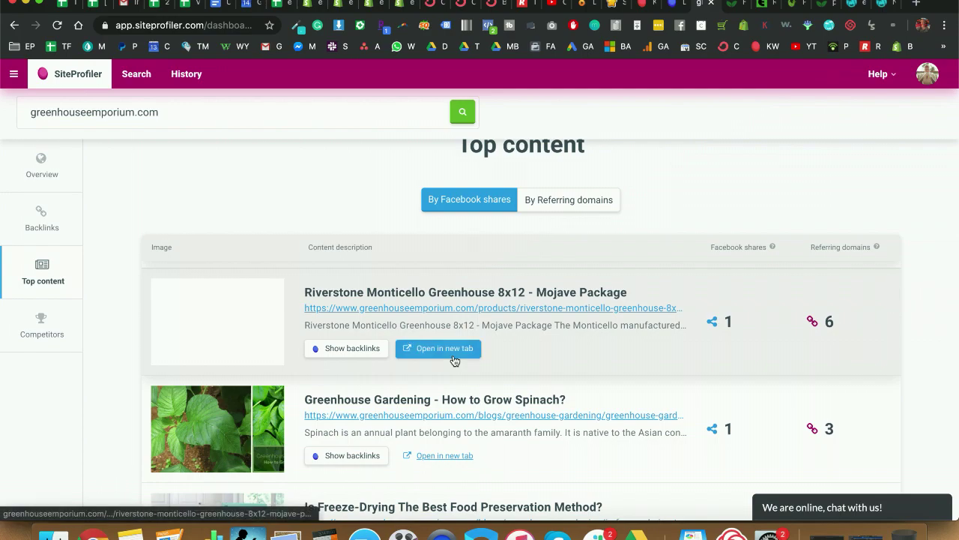
{"action": "scroll", "coordinate": [455, 362], "scroll_direction": "down", "scroll_amount": 3}
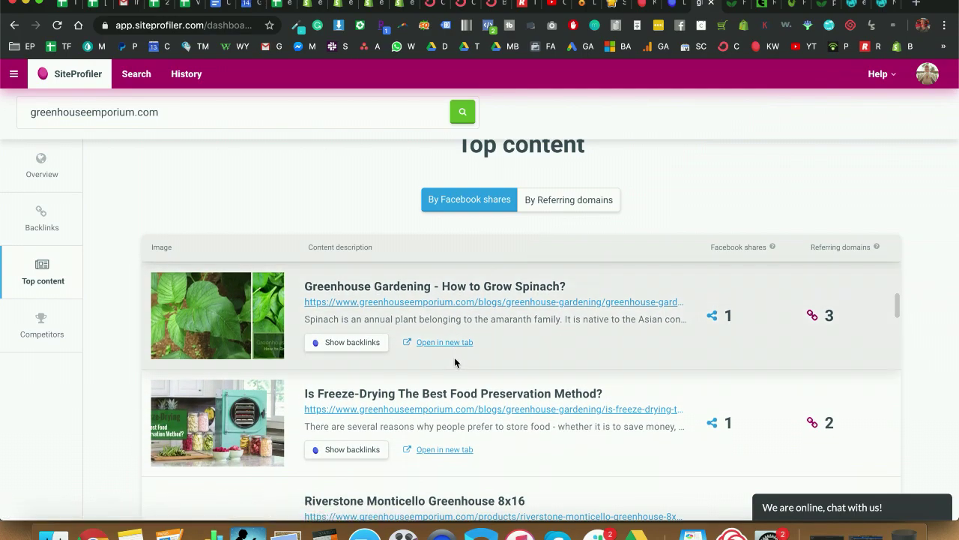
{"action": "scroll", "coordinate": [455, 362], "scroll_direction": "down", "scroll_amount": 3}
{"action": "scroll", "coordinate": [454, 360], "scroll_direction": "down", "scroll_amount": 1}
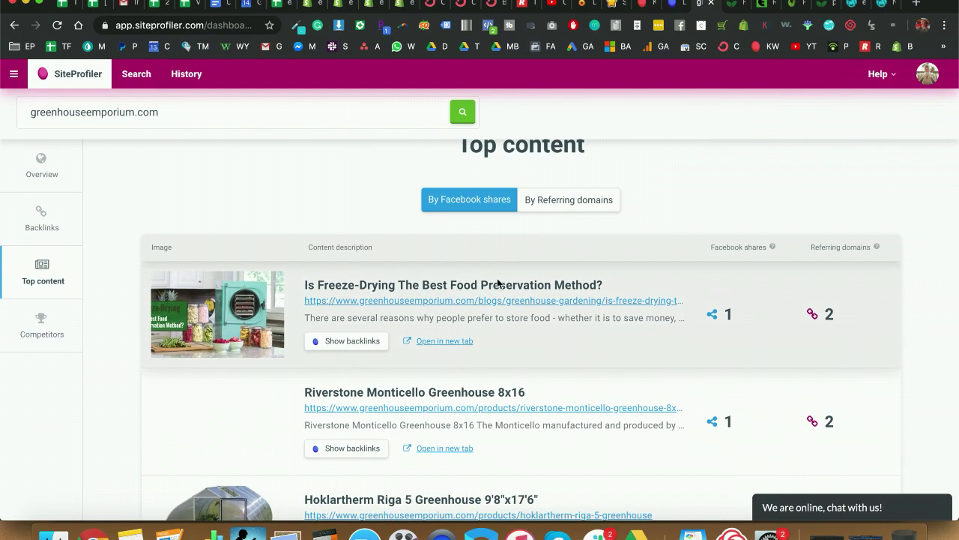
{"action": "scroll", "coordinate": [497, 283], "scroll_direction": "down", "scroll_amount": 2}
{"action": "scroll", "coordinate": [496, 278], "scroll_direction": "down", "scroll_amount": 6}
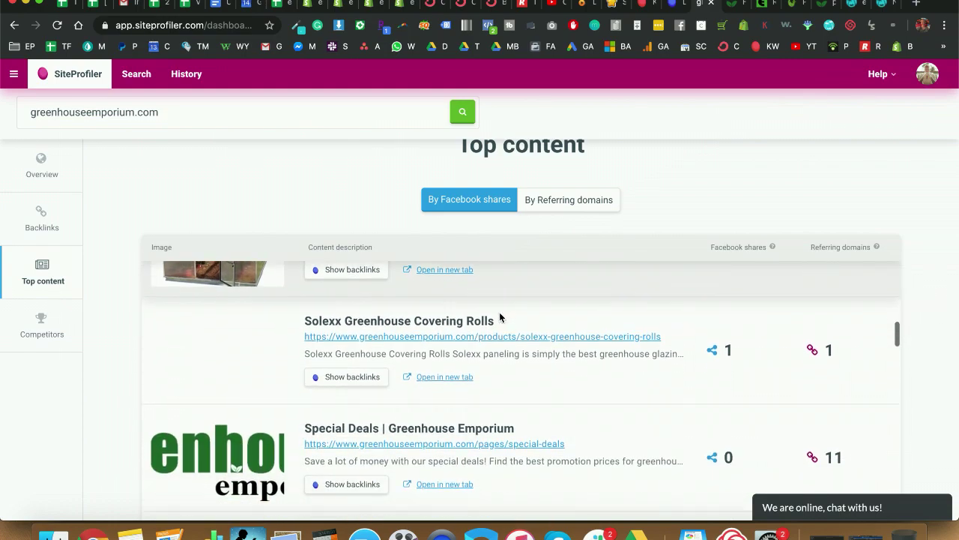
{"action": "scroll", "coordinate": [499, 314], "scroll_direction": "down", "scroll_amount": 4}
{"action": "scroll", "coordinate": [499, 314], "scroll_direction": "up", "scroll_amount": 15}
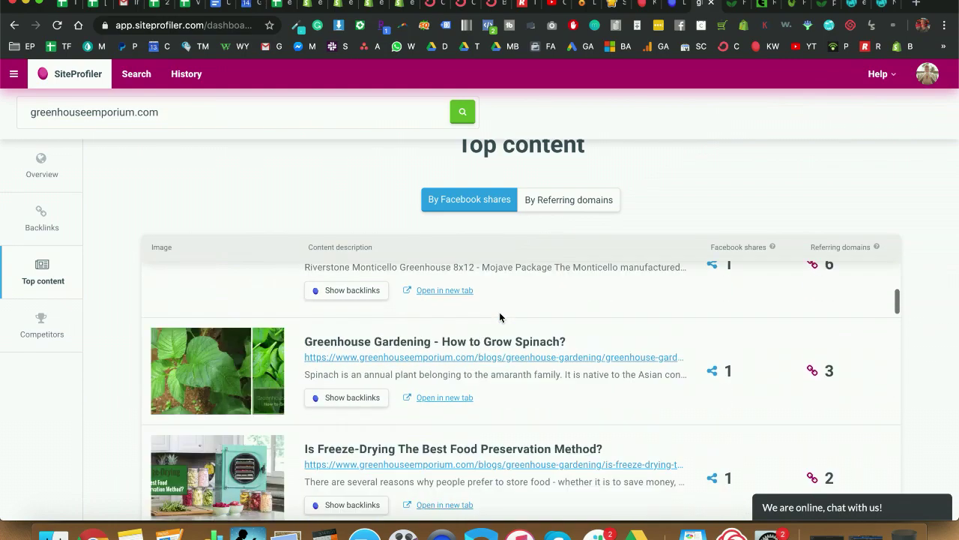
{"action": "scroll", "coordinate": [140, 171], "scroll_direction": "up", "scroll_amount": 15}
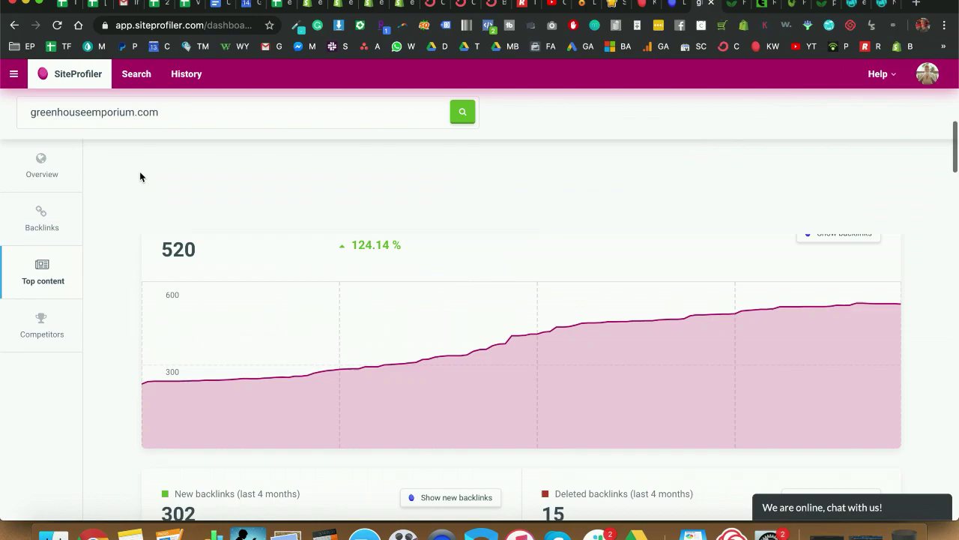
Step: Return to Greenhouse Emporium's spinach blog post and look over the store's greenhouse brands, categories, sizes and supplies
{"action": "left_click", "coordinate": [760, 6]}
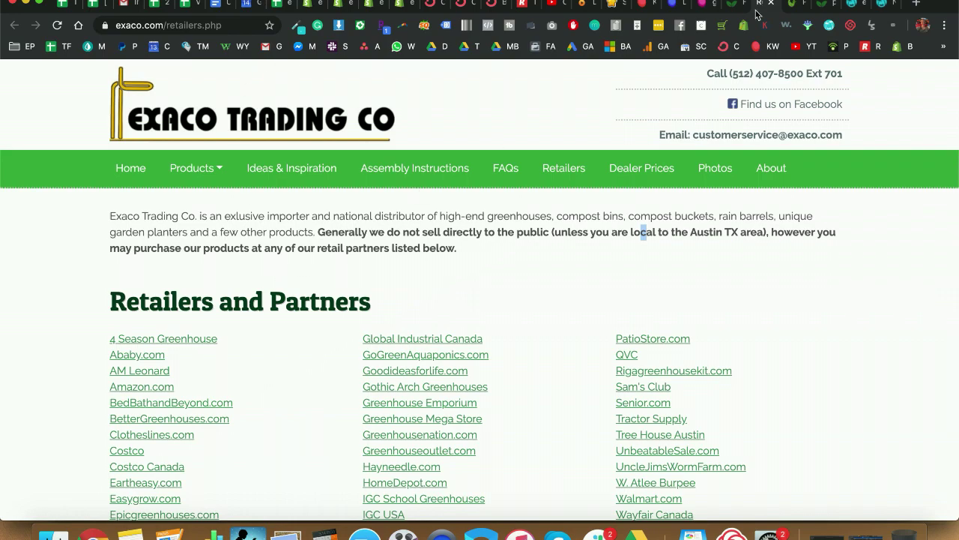
{"action": "left_click", "coordinate": [738, 6]}
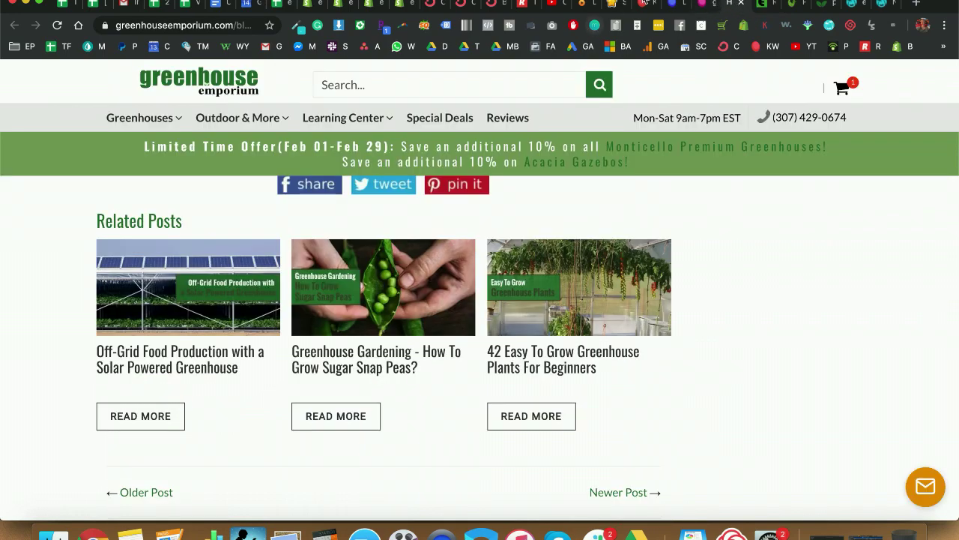
{"action": "mouse_move", "coordinate": [122, 128]}
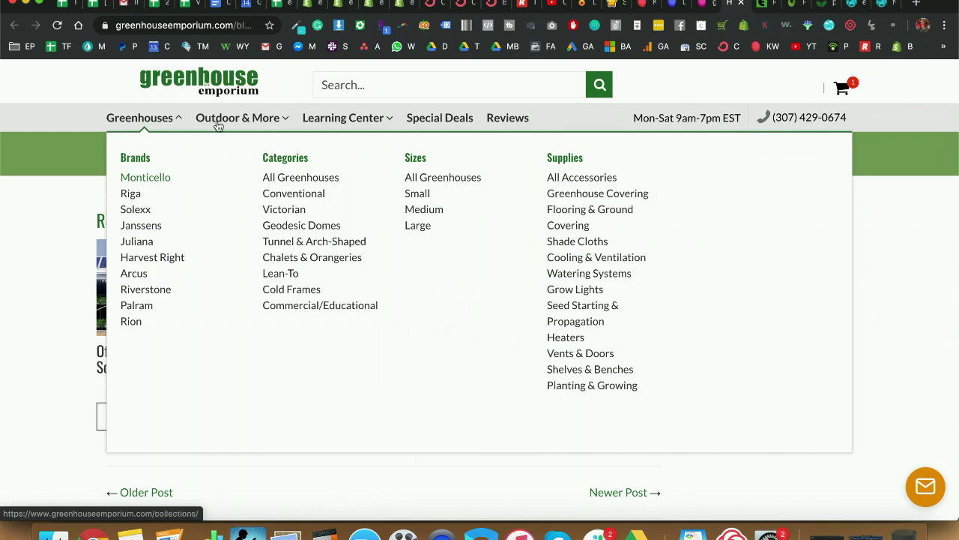
{"action": "mouse_move", "coordinate": [245, 120]}
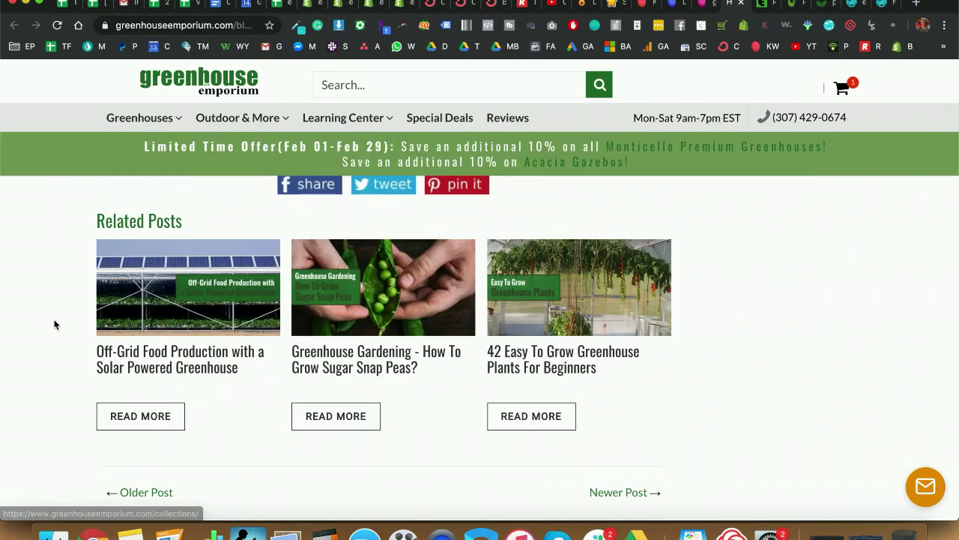
{"action": "scroll", "coordinate": [56, 323], "scroll_direction": "up", "scroll_amount": 15}
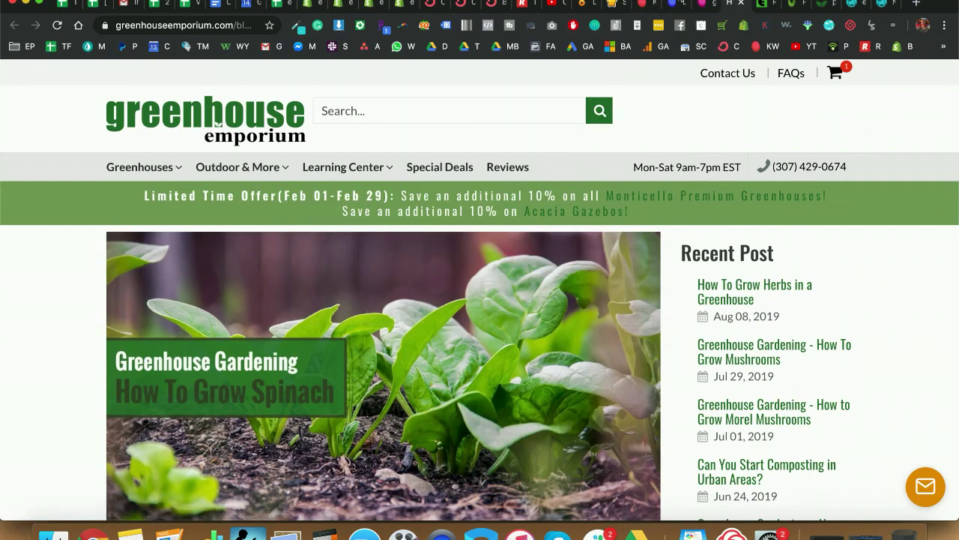
Step: Switch to KWFinder, dismiss the Mangools tools list and change the search mode from domain to keyword
{"action": "left_click", "coordinate": [647, 5]}
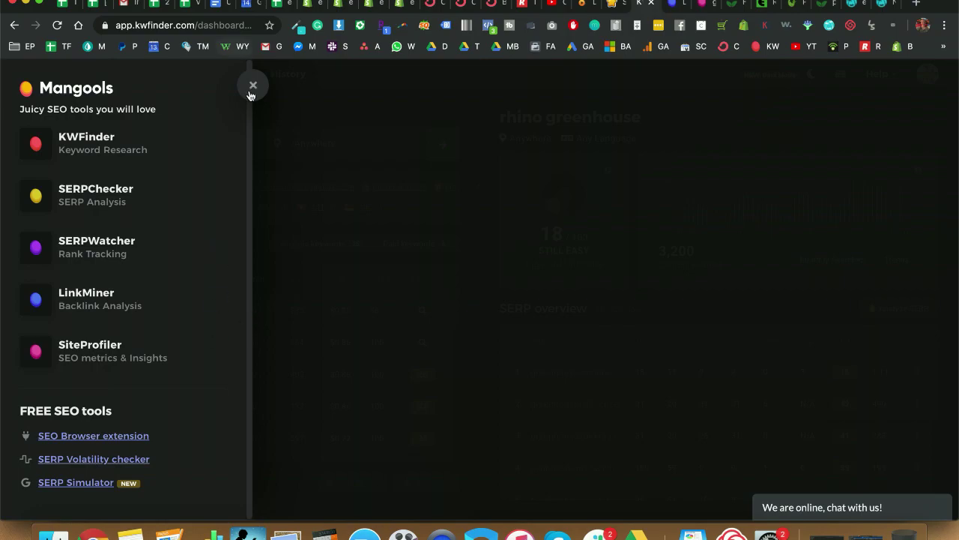
{"action": "left_click", "coordinate": [253, 86]}
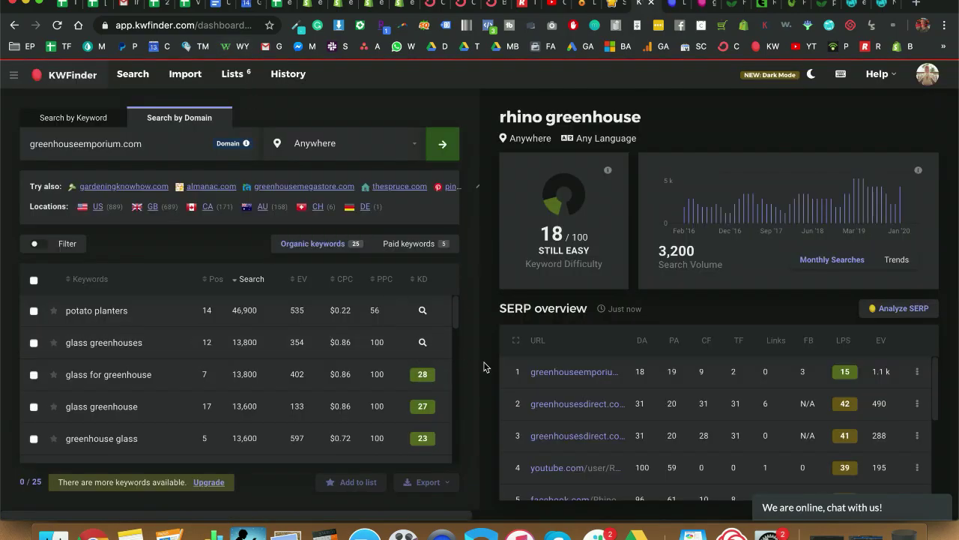
{"action": "left_click", "coordinate": [92, 123]}
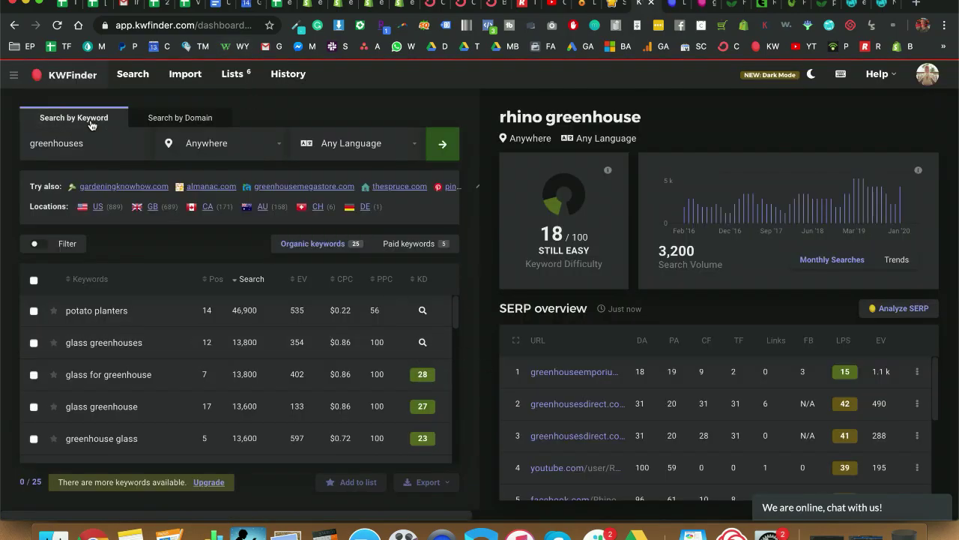
Step: Examine the "Greenhouse Gardening - How to Grow Spinach?" article on Greenhouse Emporium, from its title through its sections to the related posts
{"action": "left_click", "coordinate": [736, 6]}
{"action": "scroll", "coordinate": [622, 260], "scroll_direction": "down", "scroll_amount": 5}
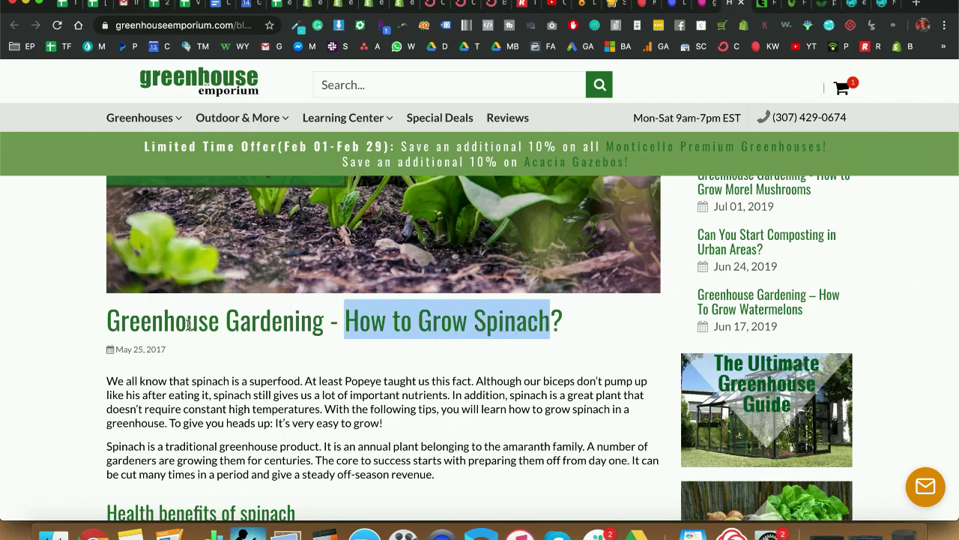
{"action": "left_click_drag", "start_coordinate": [150, 326], "coordinate": [319, 330]}
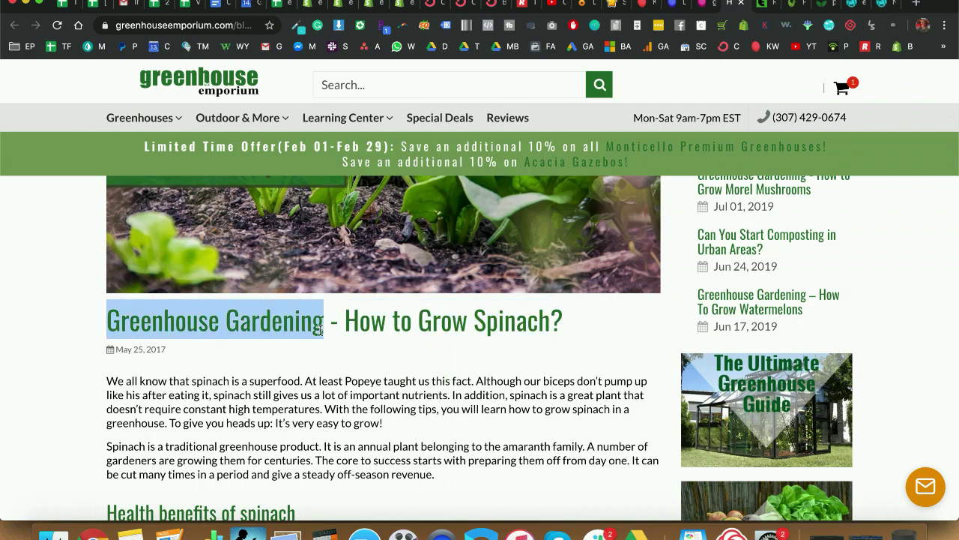
{"action": "left_click", "coordinate": [320, 330]}
{"action": "scroll", "coordinate": [315, 341], "scroll_direction": "down", "scroll_amount": 15}
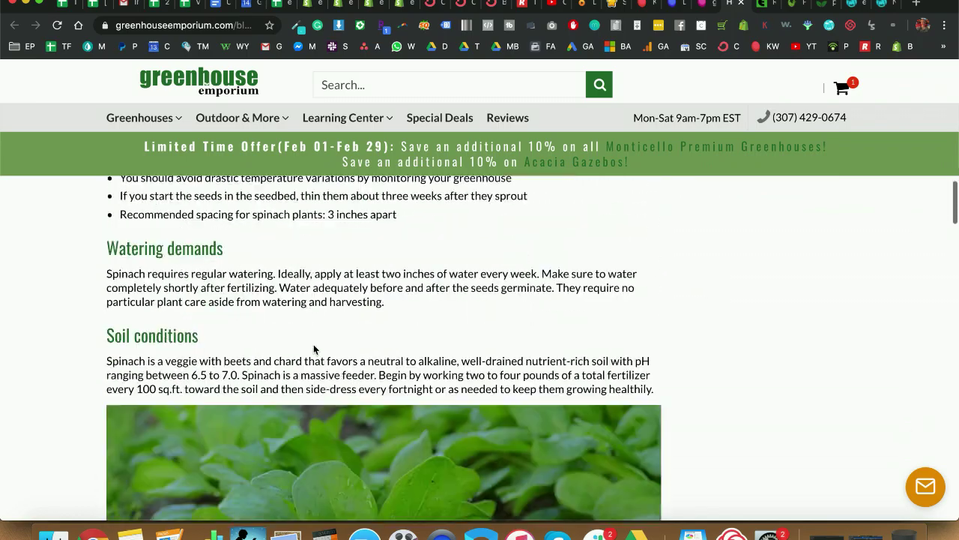
{"action": "scroll", "coordinate": [314, 348], "scroll_direction": "down", "scroll_amount": 15}
{"action": "scroll", "coordinate": [313, 347], "scroll_direction": "down", "scroll_amount": 15}
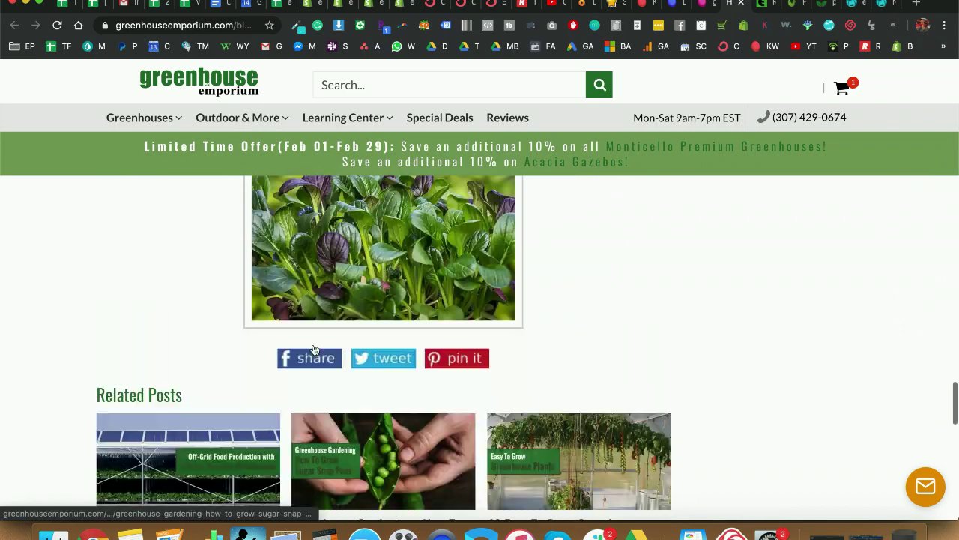
{"action": "scroll", "coordinate": [313, 349], "scroll_direction": "up", "scroll_amount": 20}
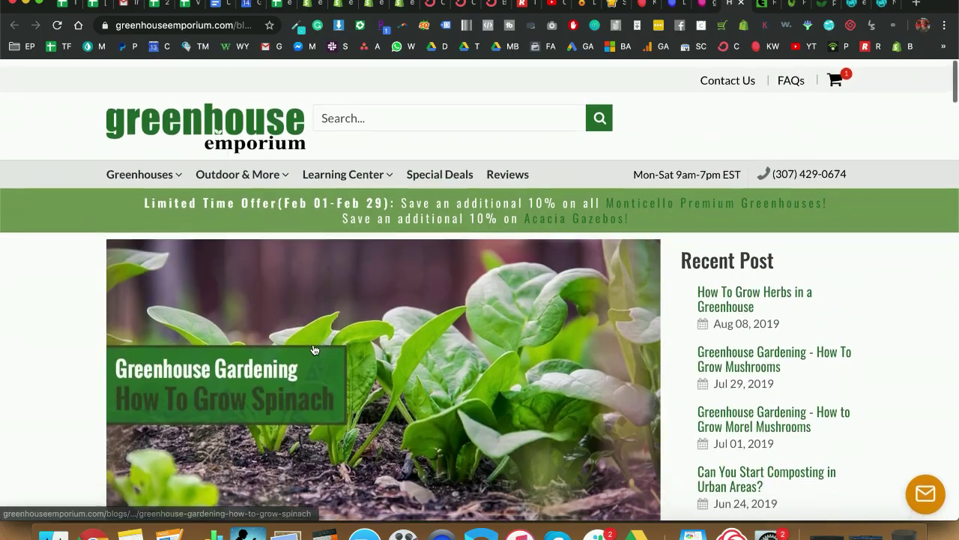
{"action": "scroll", "coordinate": [74, 358], "scroll_direction": "down", "scroll_amount": 3}
{"action": "scroll", "coordinate": [74, 359], "scroll_direction": "up", "scroll_amount": 3}
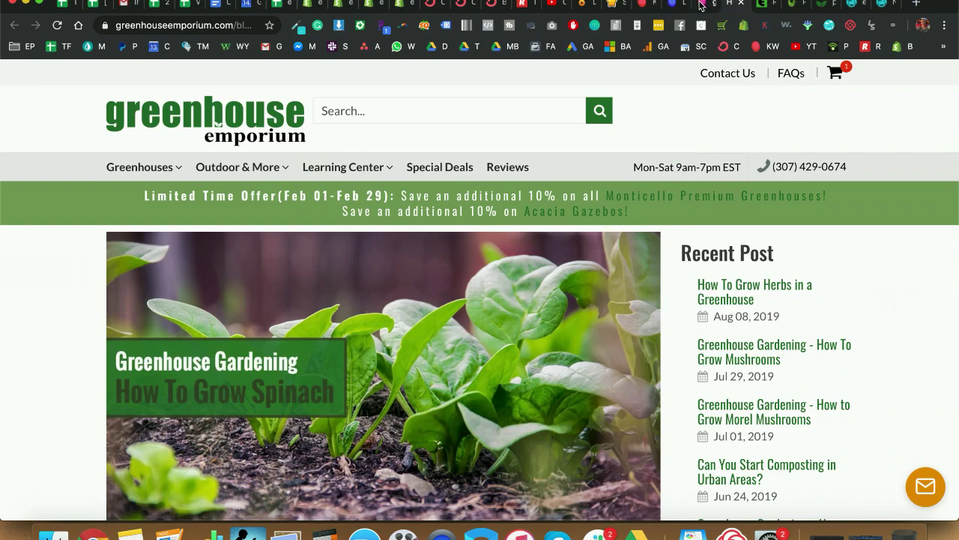
Step: Switch to LinkMiner, dismiss the Mangools tools list and review the sites linking to greenhouseemporium.com
{"action": "left_click", "coordinate": [675, 6]}
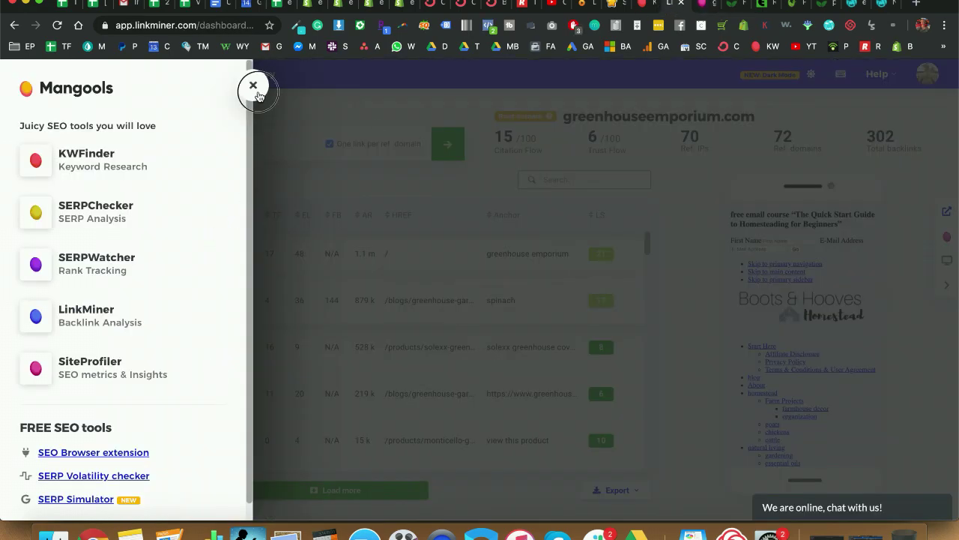
{"action": "left_click", "coordinate": [255, 88]}
{"action": "scroll", "coordinate": [119, 429], "scroll_direction": "down", "scroll_amount": 3}
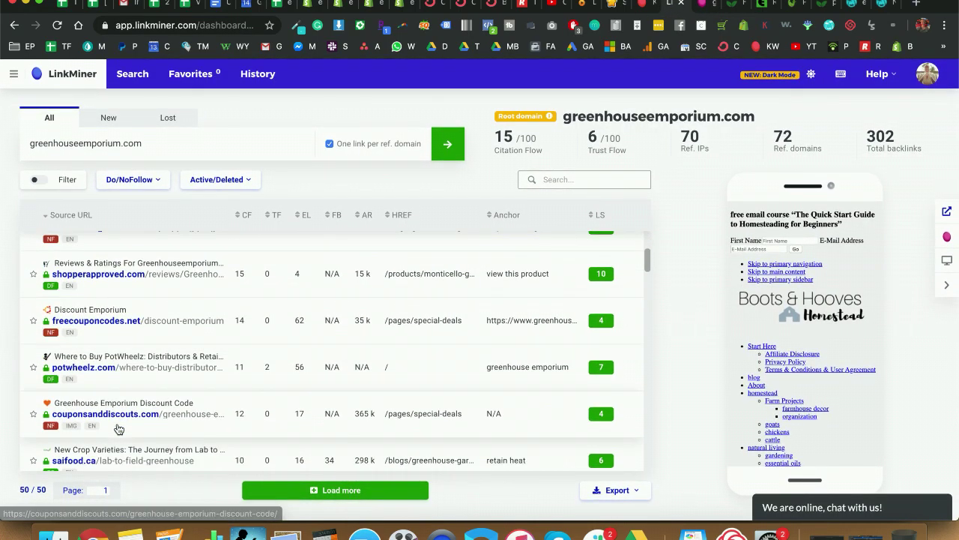
{"action": "scroll", "coordinate": [118, 428], "scroll_direction": "up", "scroll_amount": 3}
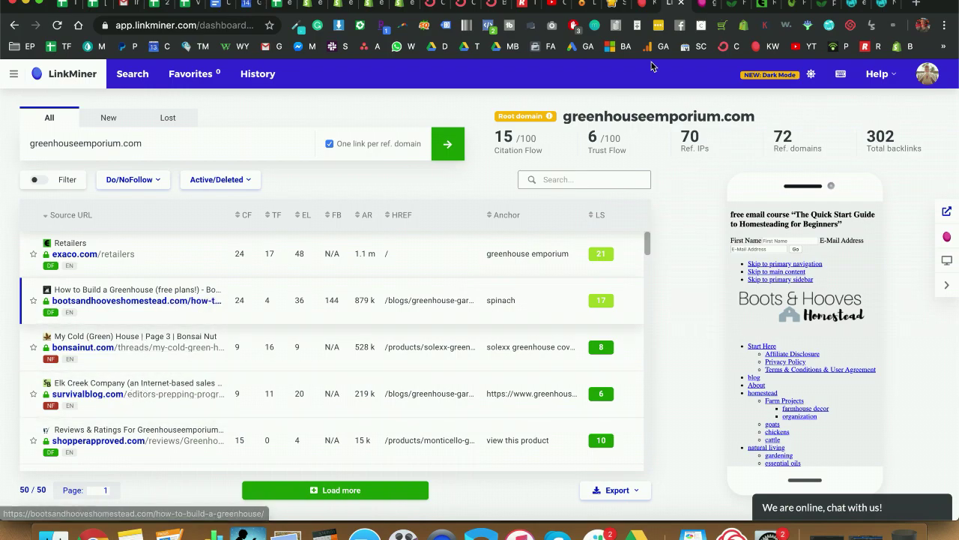
Step: Switch to SiteProfiler and look through the top referring domains of greenhouseemporium.com again
{"action": "left_click", "coordinate": [705, 9]}
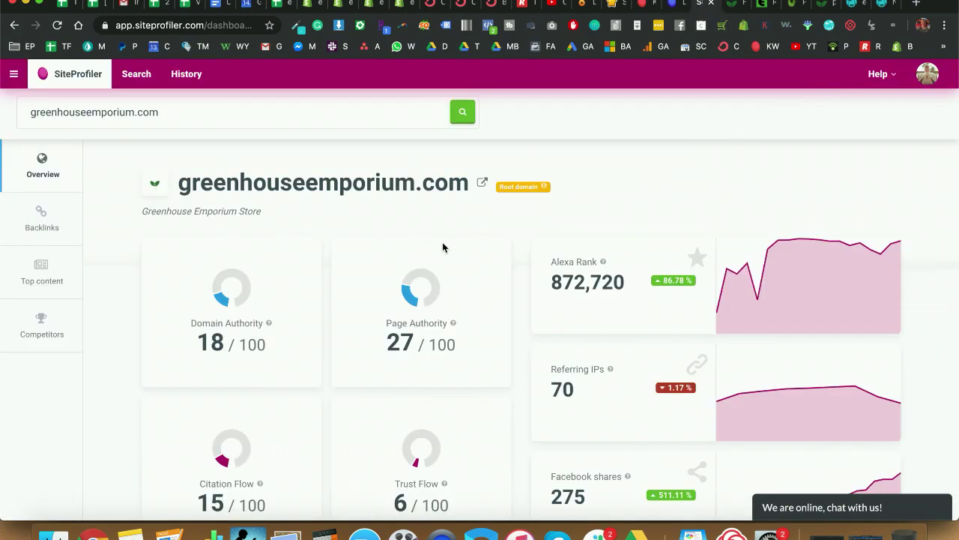
{"action": "scroll", "coordinate": [502, 280], "scroll_direction": "down", "scroll_amount": 15}
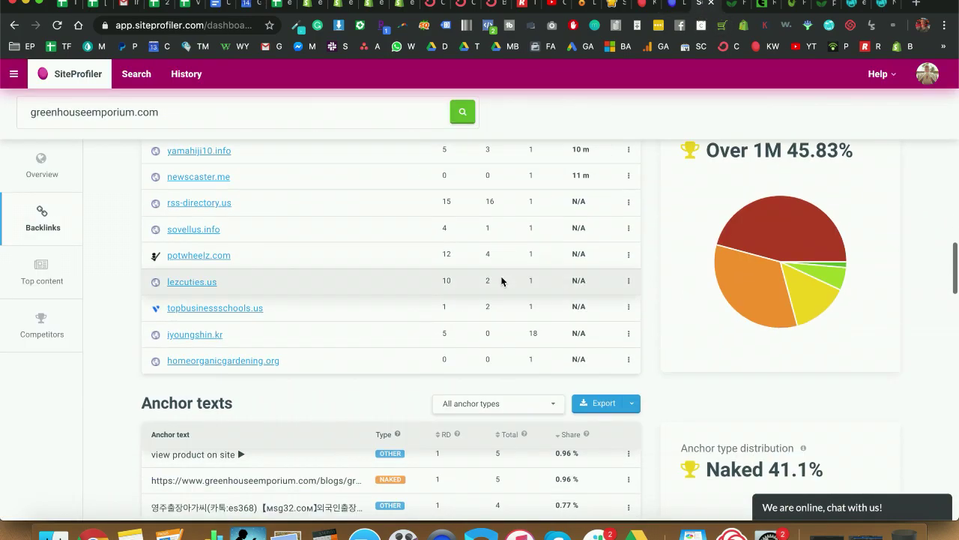
{"action": "scroll", "coordinate": [422, 310], "scroll_direction": "up", "scroll_amount": 10}
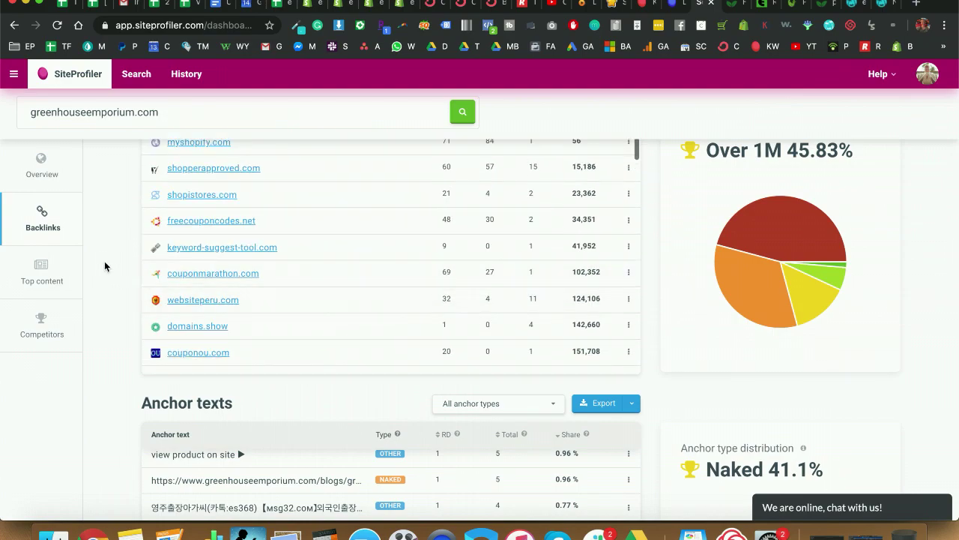
{"action": "scroll", "coordinate": [104, 266], "scroll_direction": "up", "scroll_amount": 2}
{"action": "scroll", "coordinate": [225, 322], "scroll_direction": "down", "scroll_amount": 5}
{"action": "scroll", "coordinate": [235, 347], "scroll_direction": "down", "scroll_amount": 10}
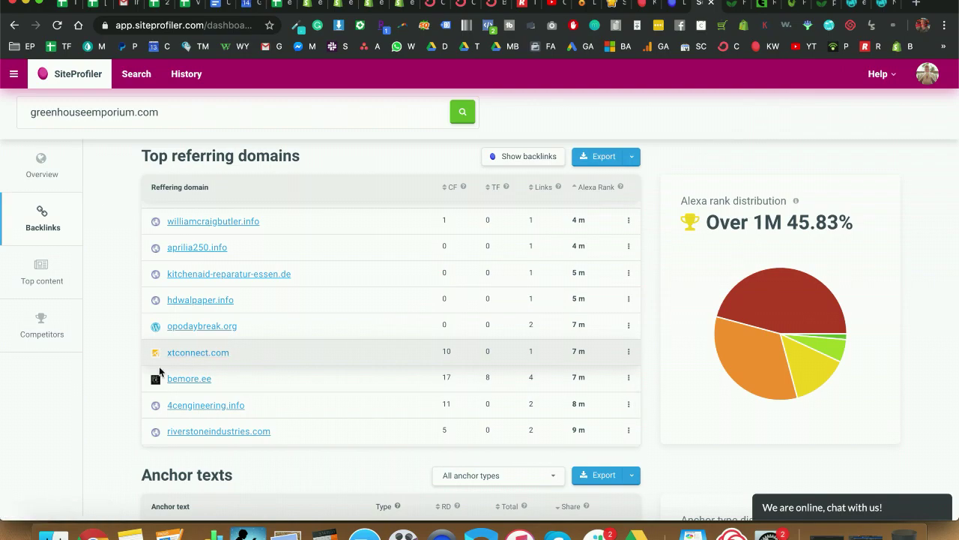
{"action": "scroll", "coordinate": [124, 371], "scroll_direction": "up", "scroll_amount": 10}
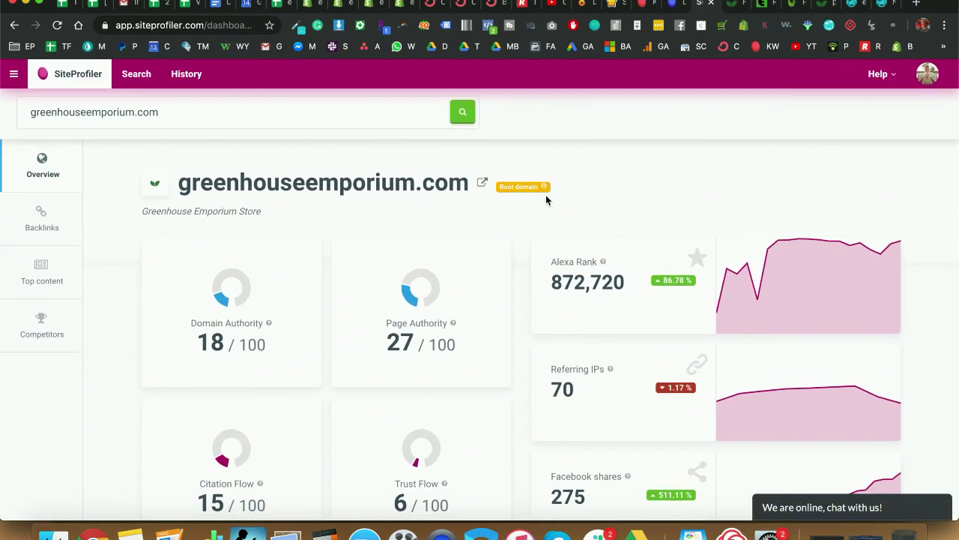
Step: Revisit greenhouseemporium.com's new and deleted backlinks, and compare its top content by Facebook shares and referring domains
{"action": "scroll", "coordinate": [518, 240], "scroll_direction": "down", "scroll_amount": 20}
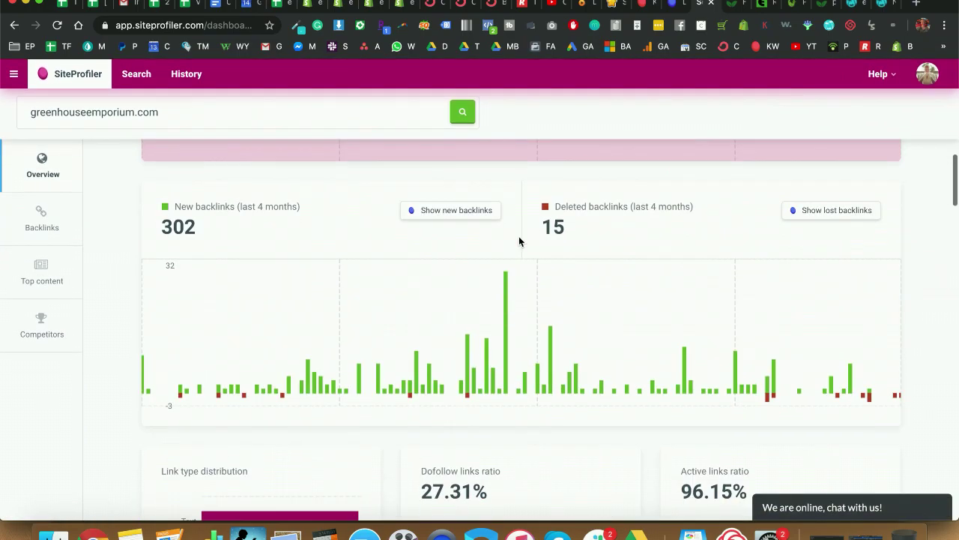
{"action": "scroll", "coordinate": [519, 240], "scroll_direction": "down", "scroll_amount": 6}
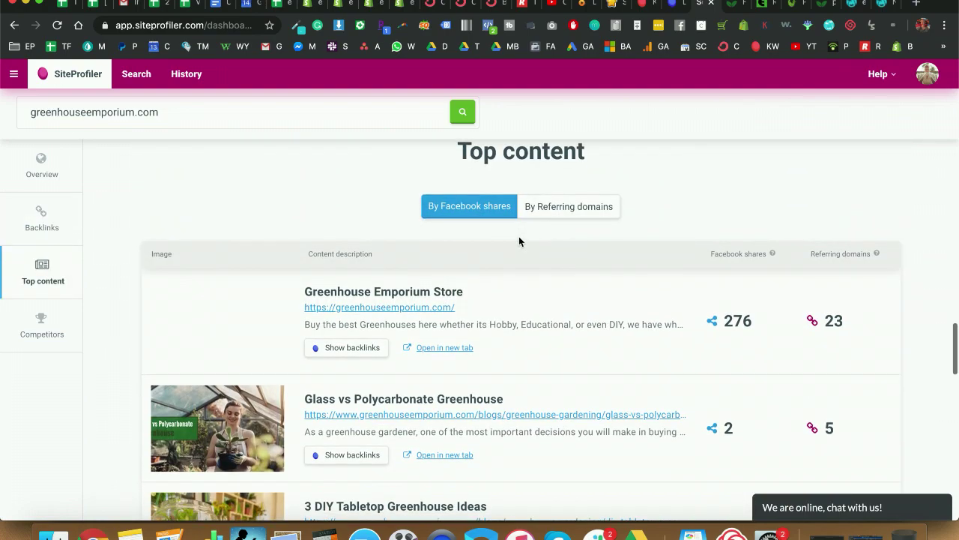
{"action": "scroll", "coordinate": [541, 357], "scroll_direction": "up", "scroll_amount": 4}
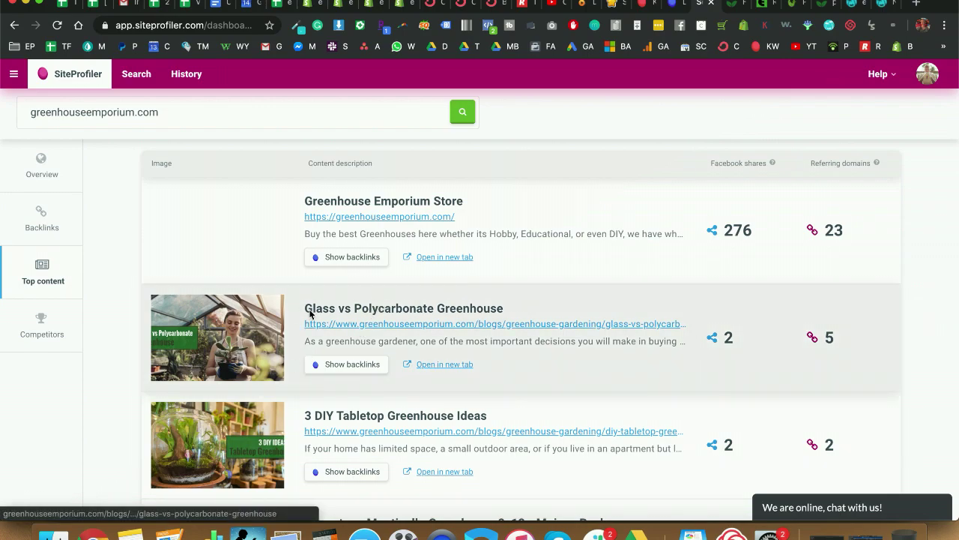
{"action": "scroll", "coordinate": [469, 367], "scroll_direction": "down", "scroll_amount": 3}
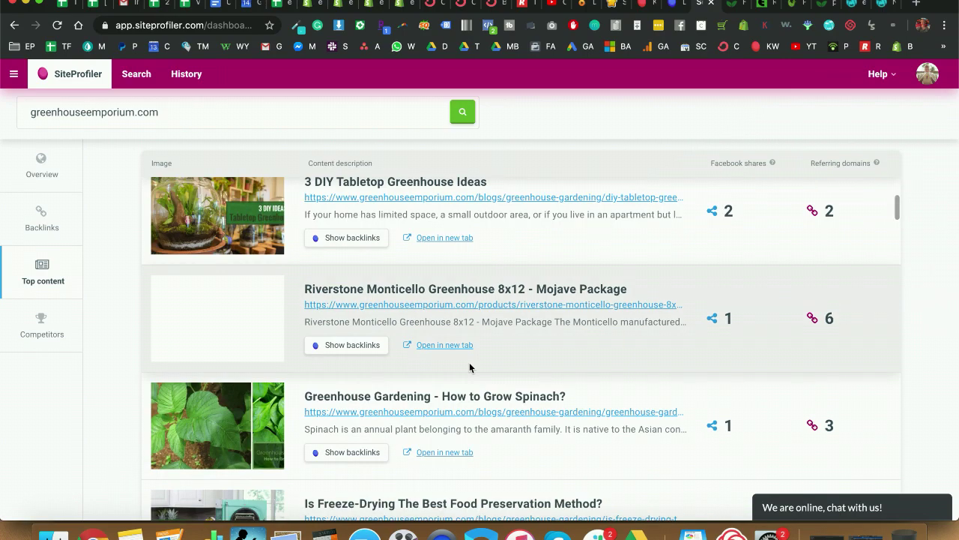
{"action": "scroll", "coordinate": [470, 367], "scroll_direction": "down", "scroll_amount": 3}
{"action": "scroll", "coordinate": [470, 368], "scroll_direction": "up", "scroll_amount": 1}
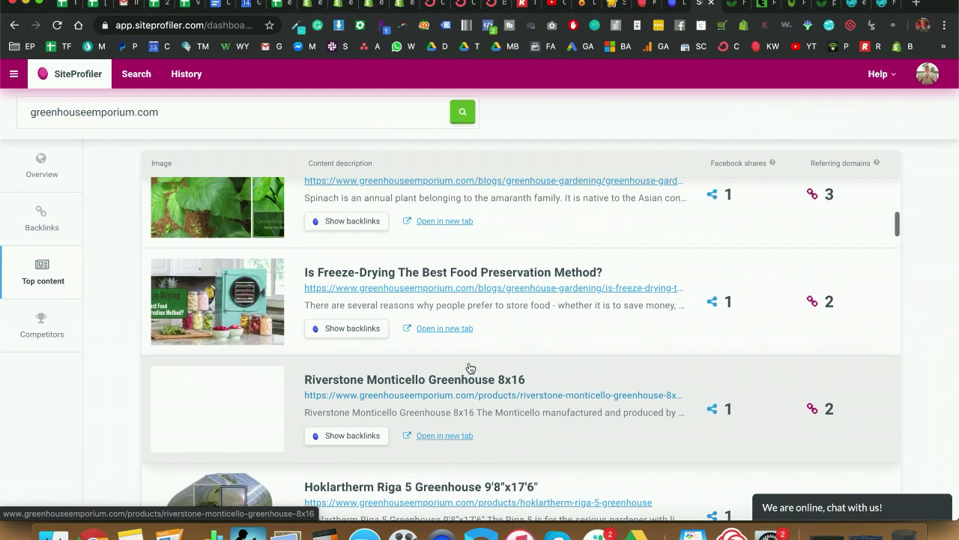
{"action": "scroll", "coordinate": [470, 366], "scroll_direction": "up", "scroll_amount": 5}
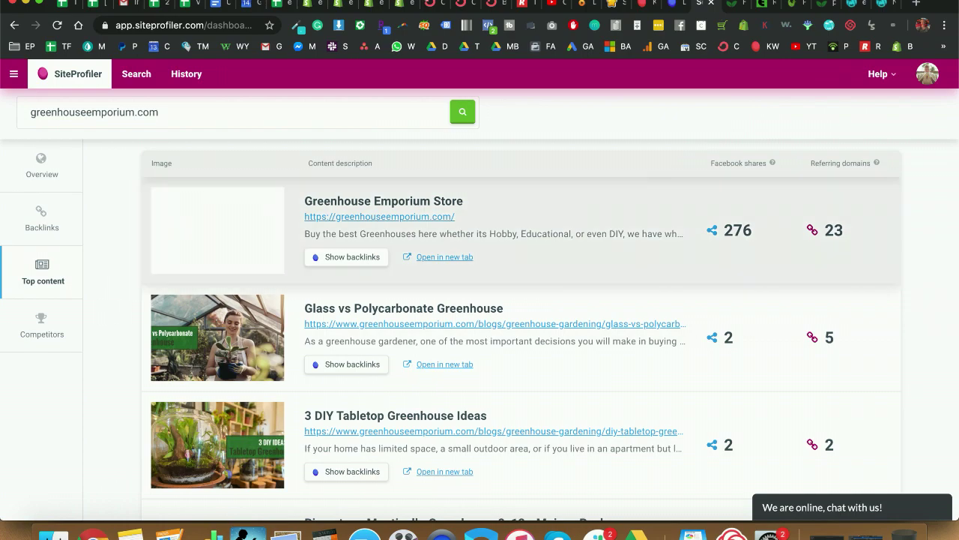
Step: Switch to eCommerce Paradise's free niches list page, dismiss the download form and view the page's description
{"action": "left_click", "coordinate": [737, 6]}
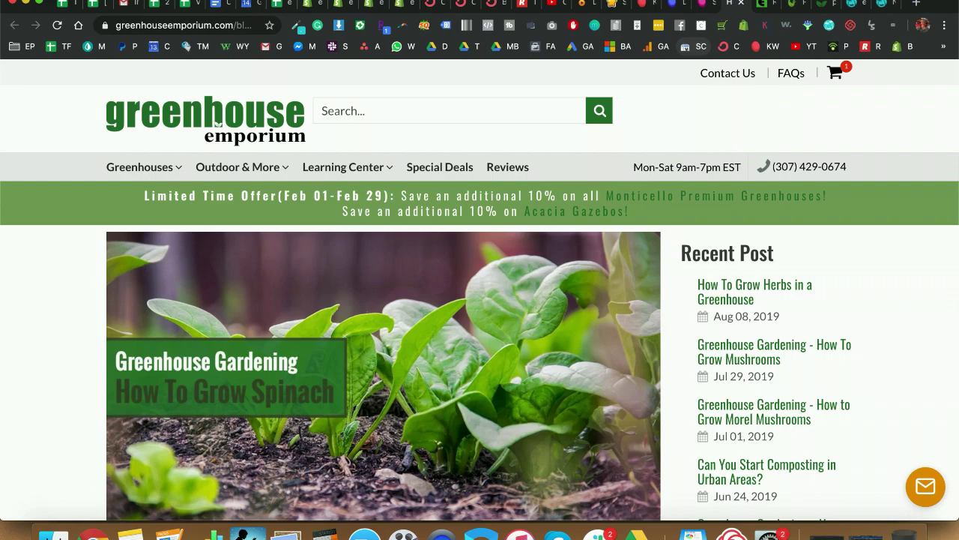
{"action": "left_click", "coordinate": [852, 7]}
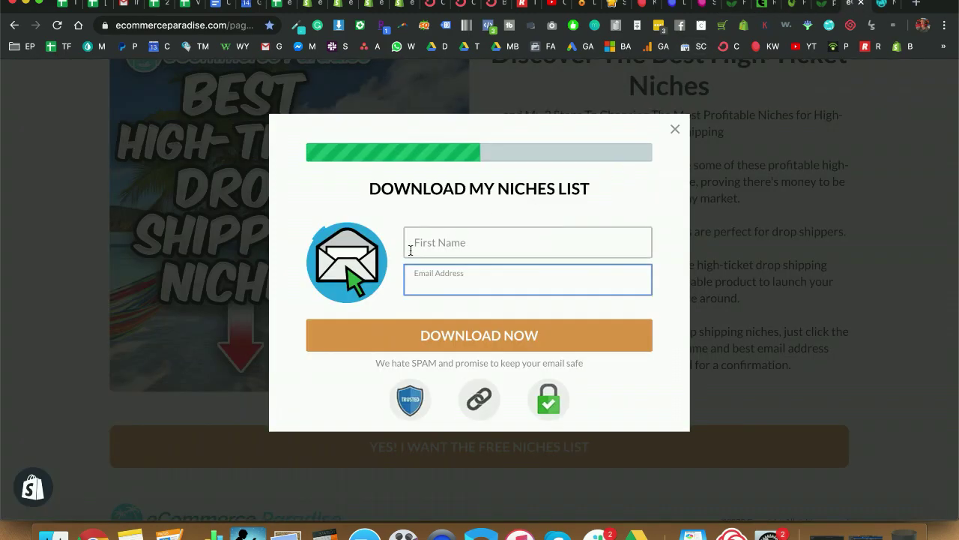
{"action": "left_click", "coordinate": [675, 129]}
{"action": "scroll", "coordinate": [606, 250], "scroll_direction": "down", "scroll_amount": 3}
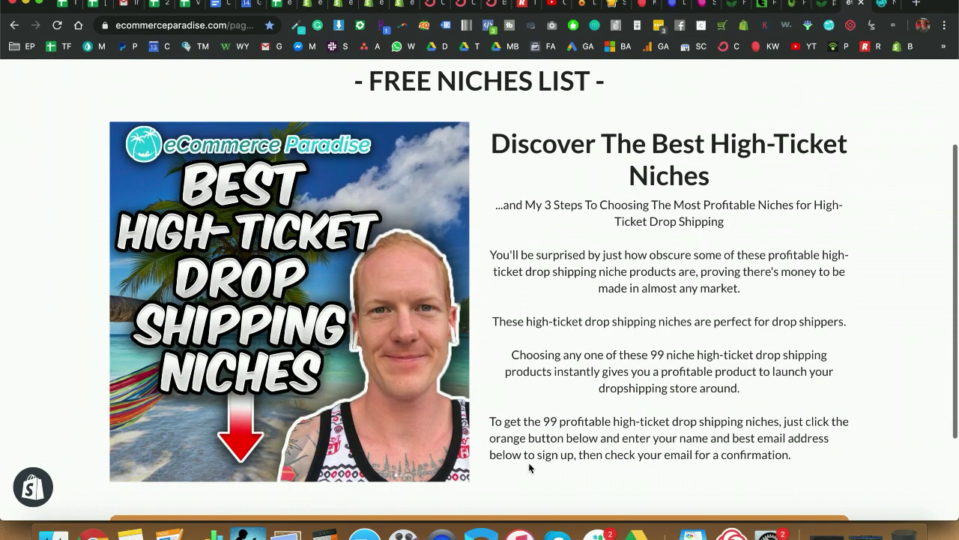